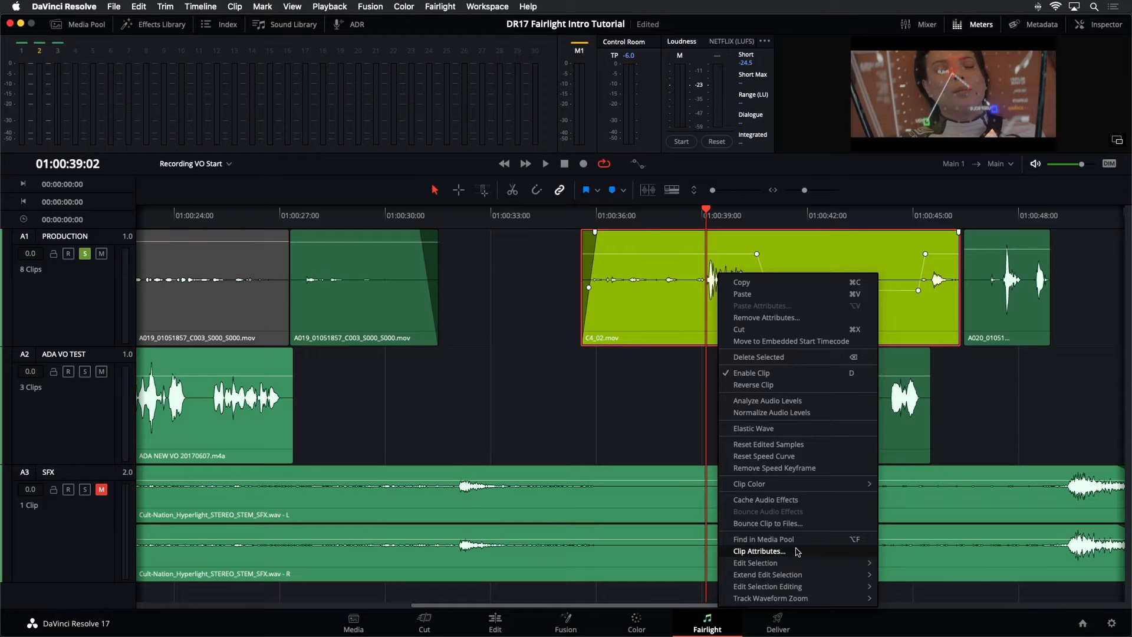
Step: Check the available embedded source channels in the audio clip attributes of the C4_02.mov clip
click(760, 552)
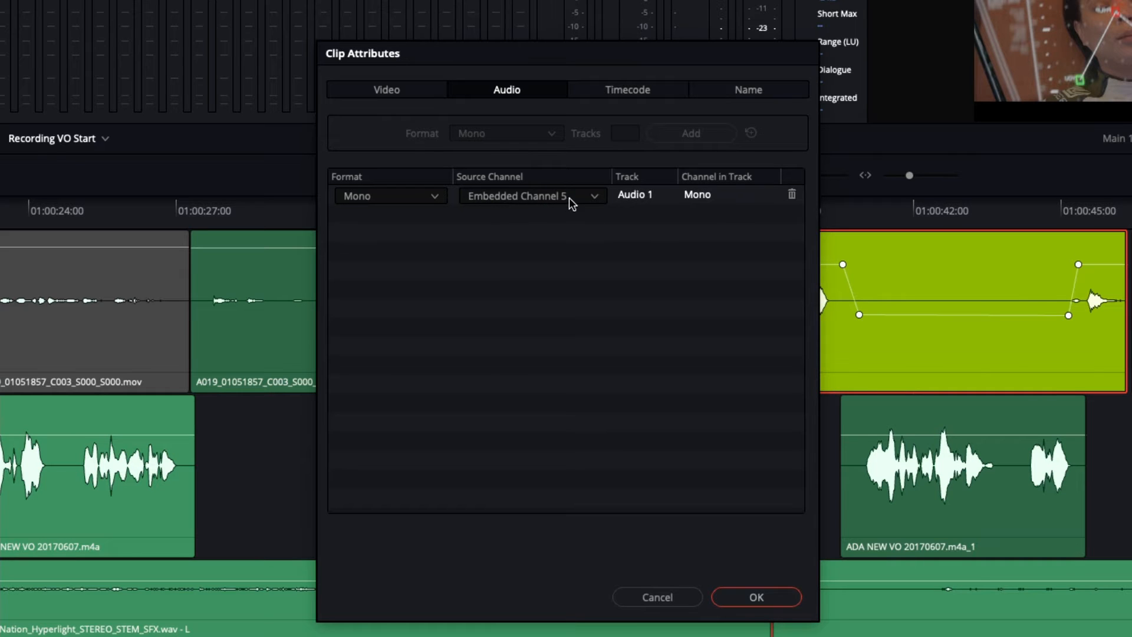
click(596, 197)
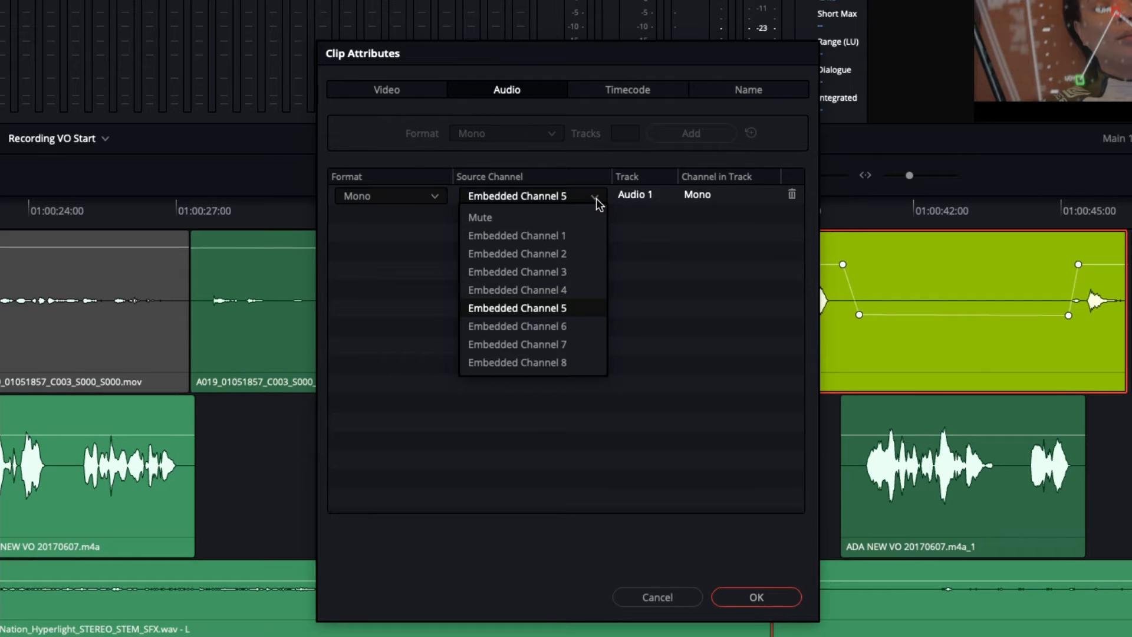
click(690, 260)
click(677, 601)
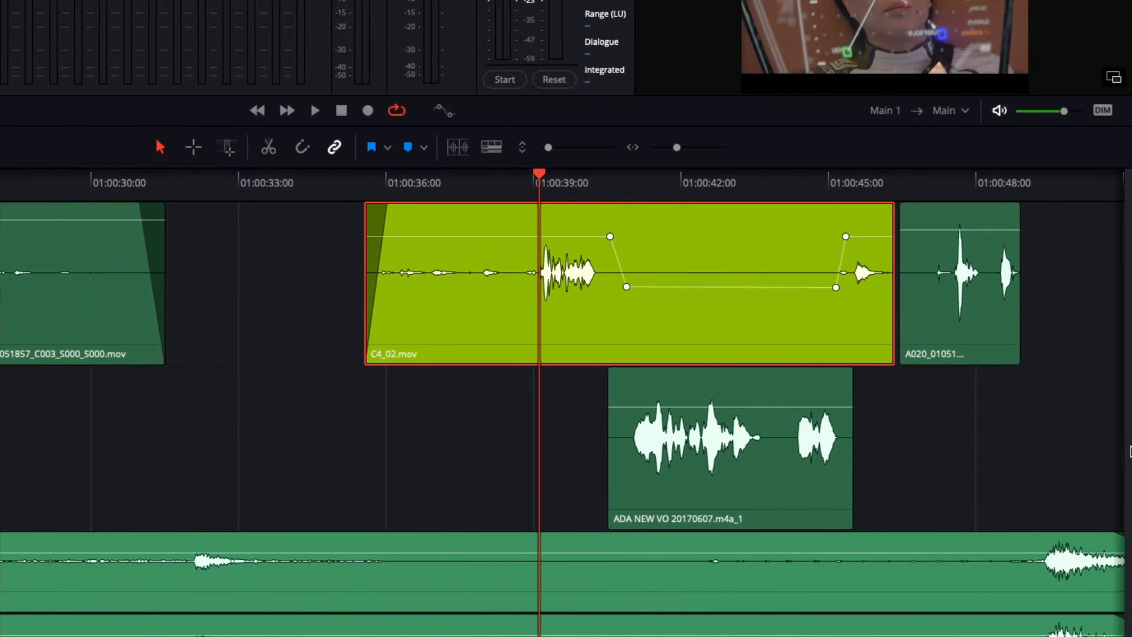
Step: Inspect the audio clip attributes and source channel options of the A020 clip at the end of the PRODUCTION track
right_click(928, 252)
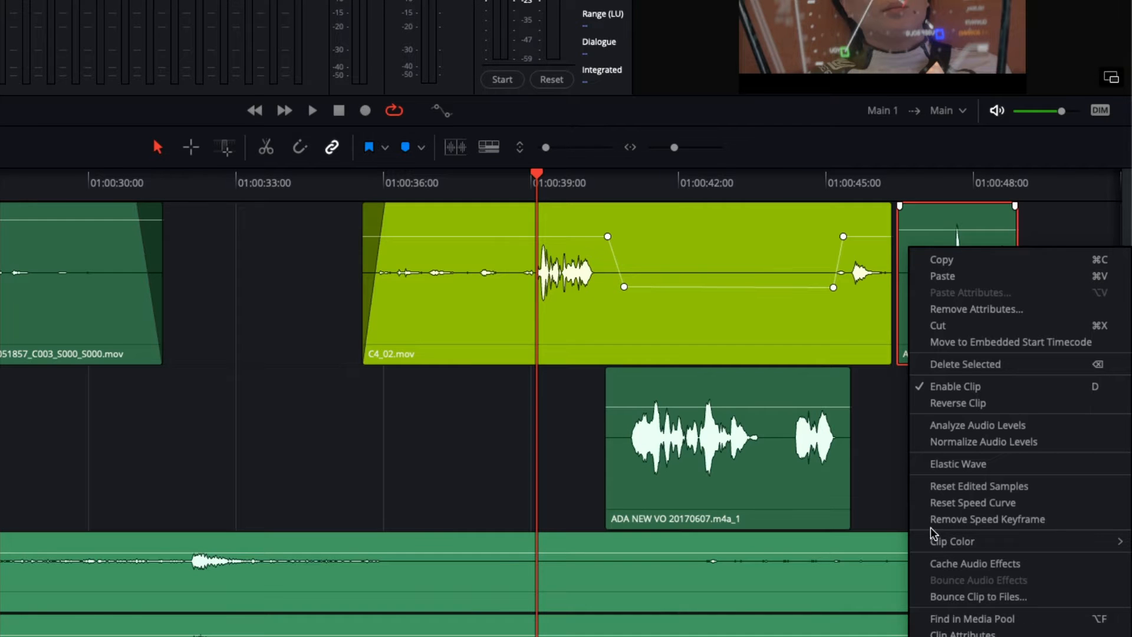
click(949, 631)
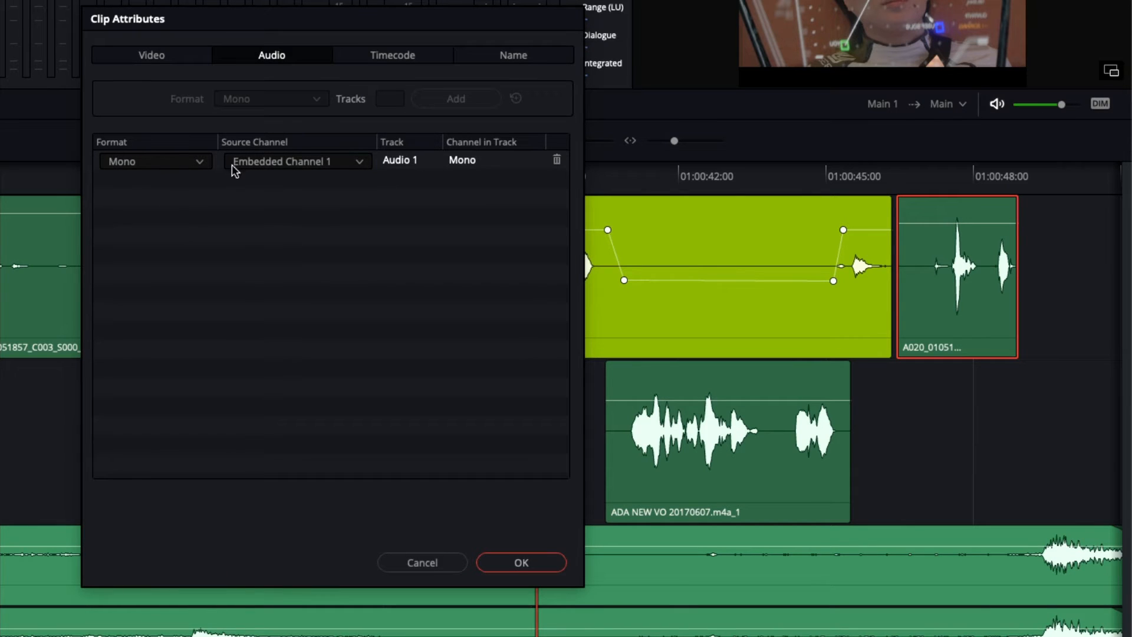
click(358, 165)
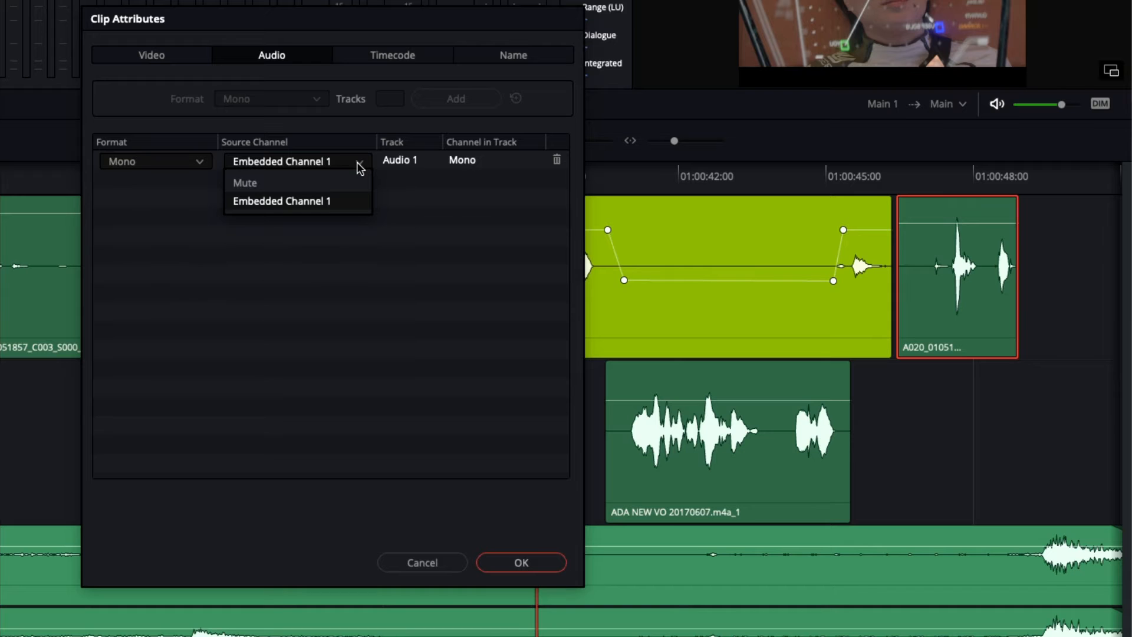
click(418, 212)
click(495, 563)
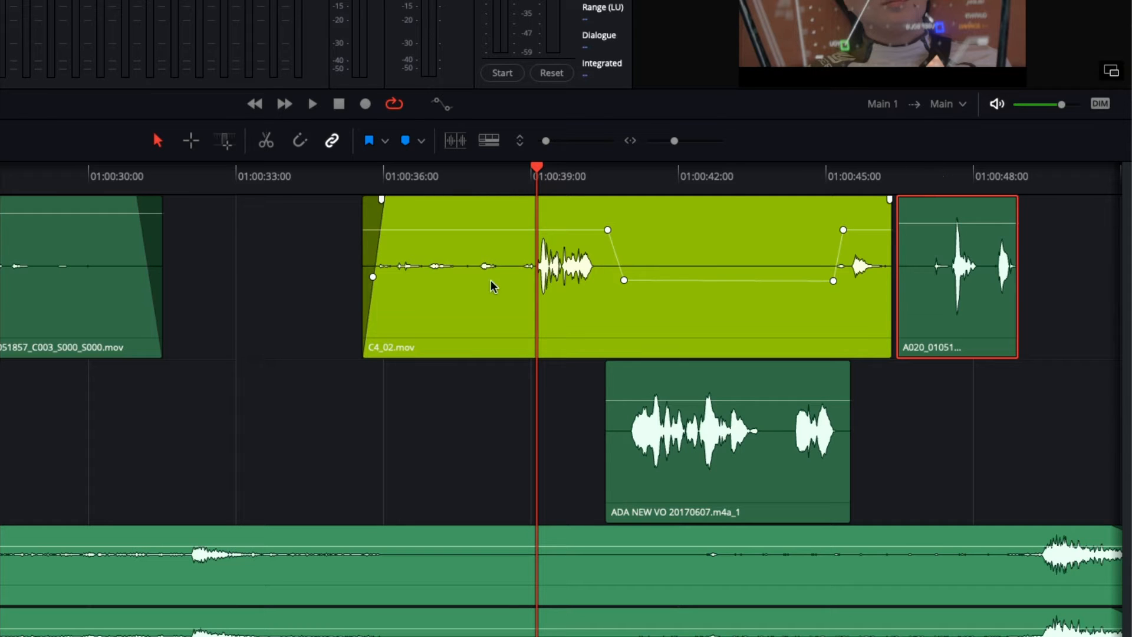
Step: Review the source channel list for C4_02.mov again and close its clip attributes with the channel assignment kept
click(553, 286)
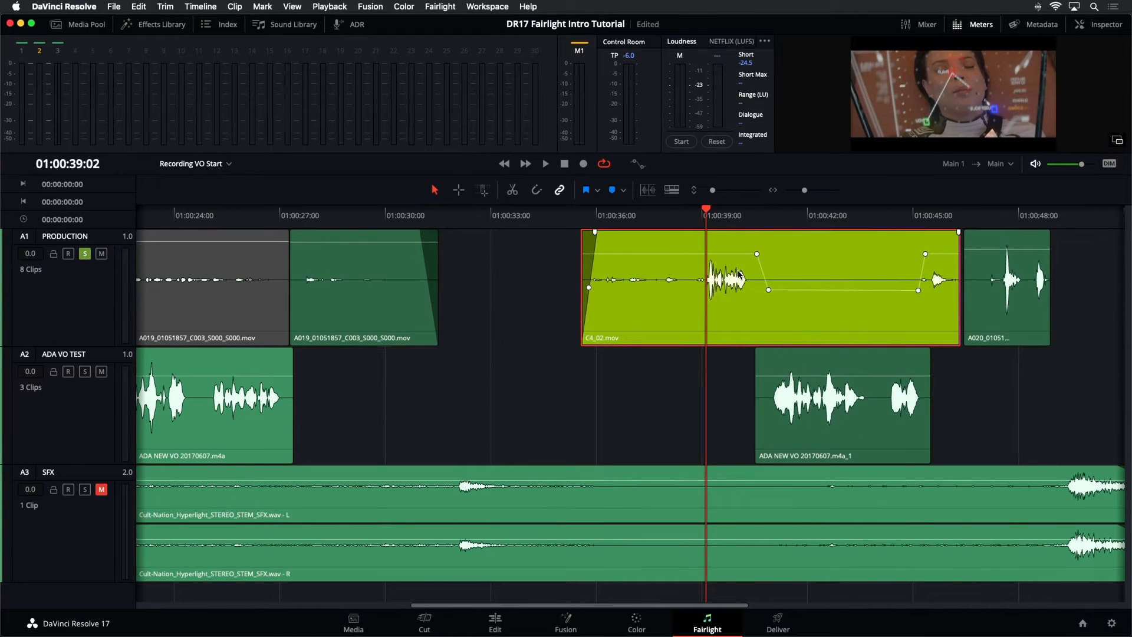
right_click(740, 274)
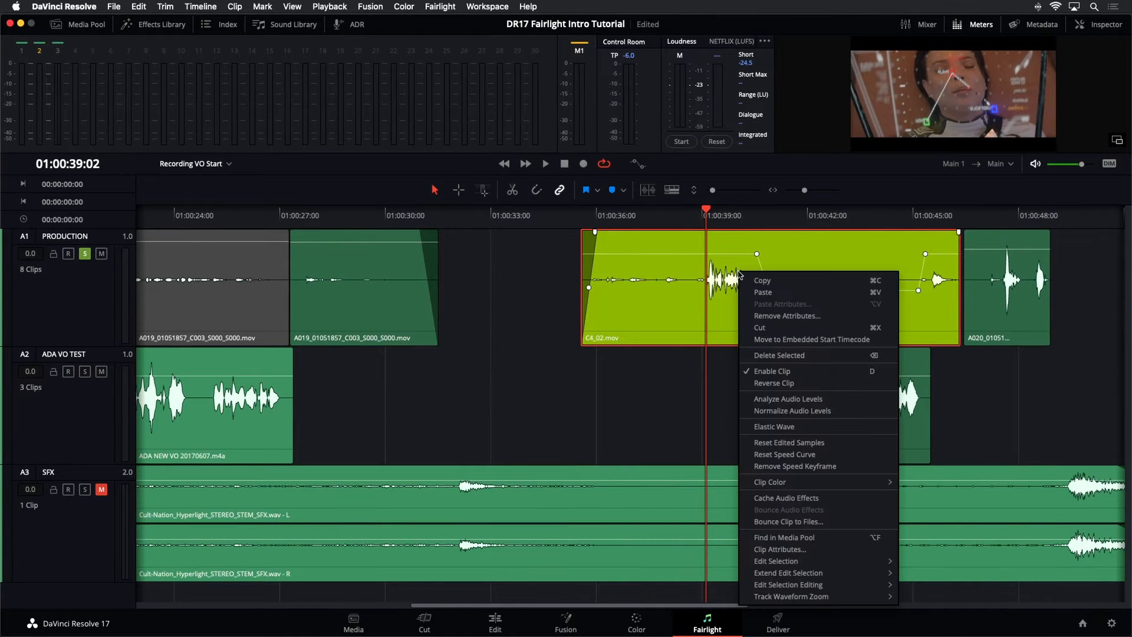
click(748, 548)
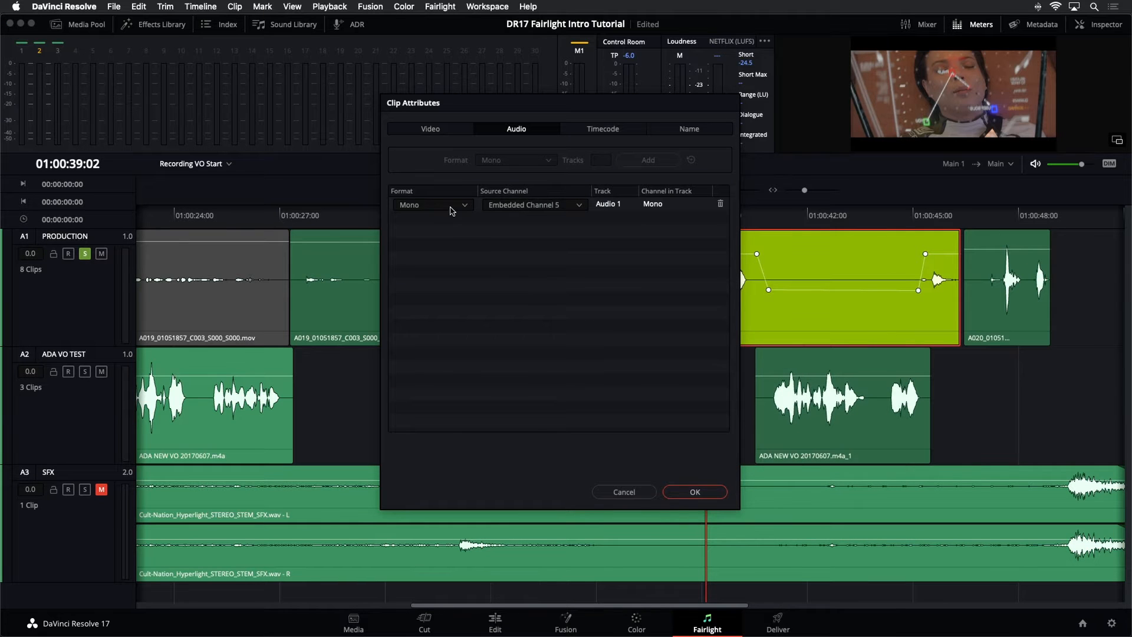
click(580, 206)
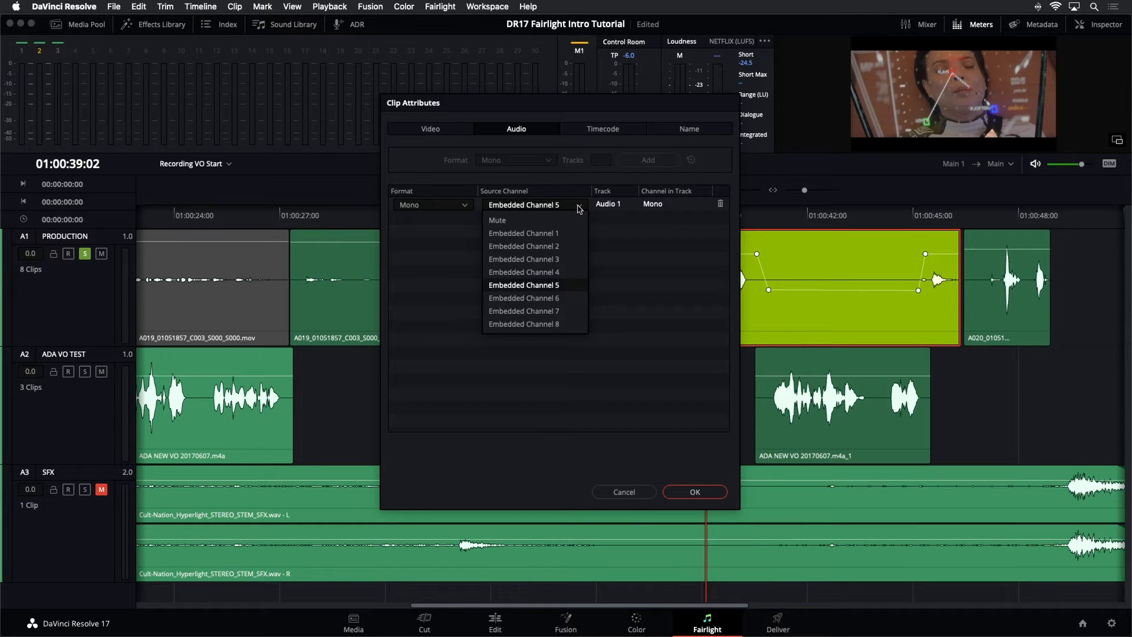
click(629, 494)
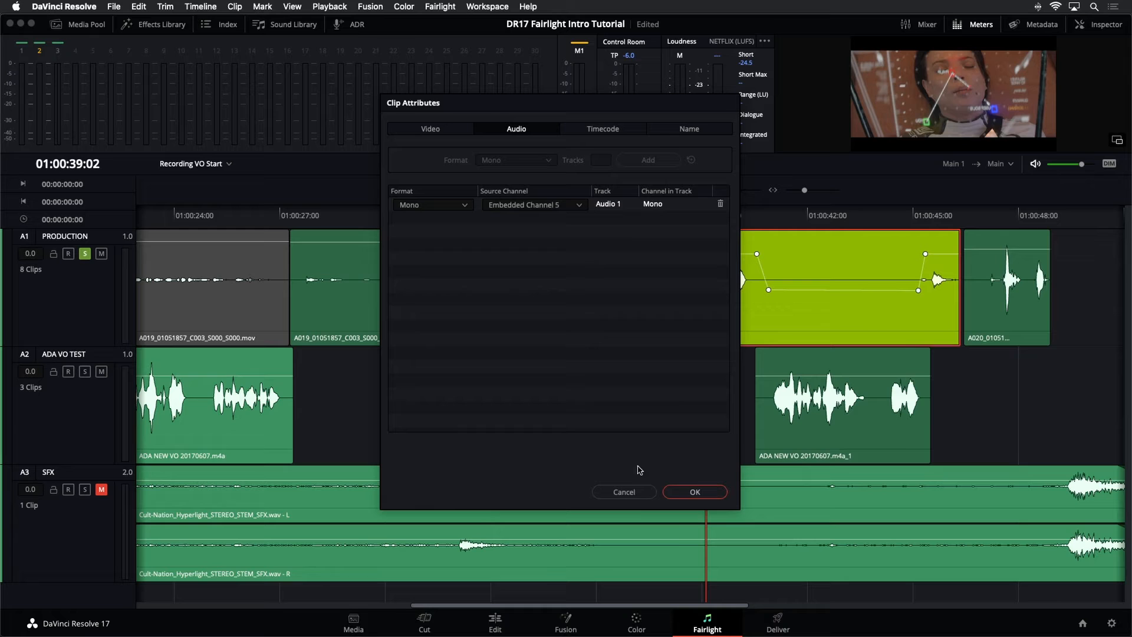
click(695, 491)
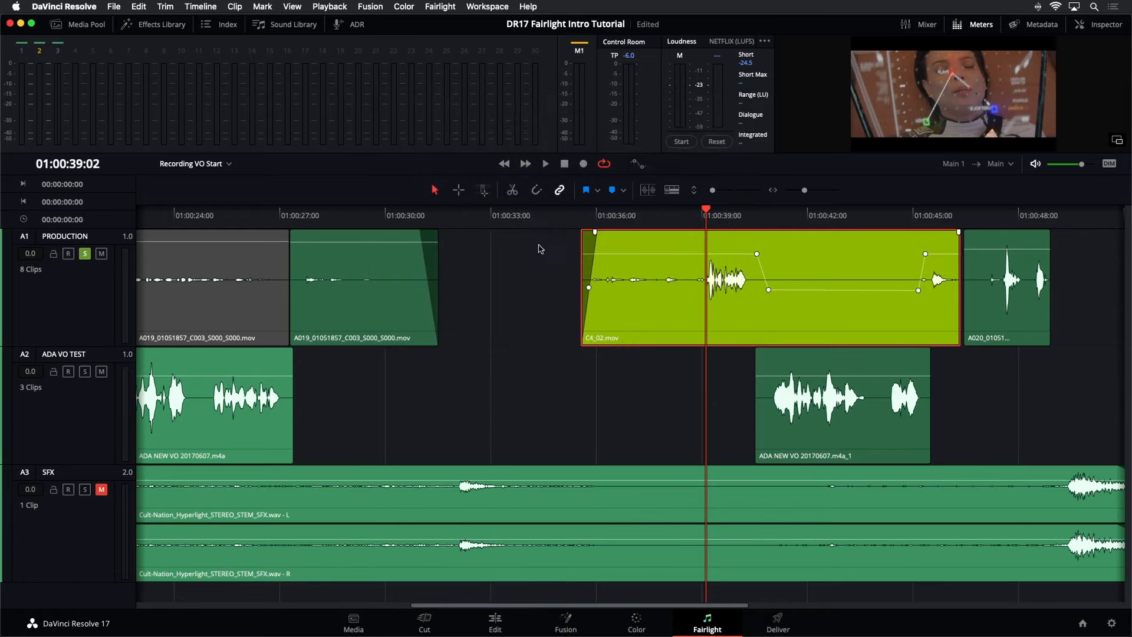
Step: Locate C4_02.mov in the media pool and create a new timeline from it using the default settings
right_click(687, 265)
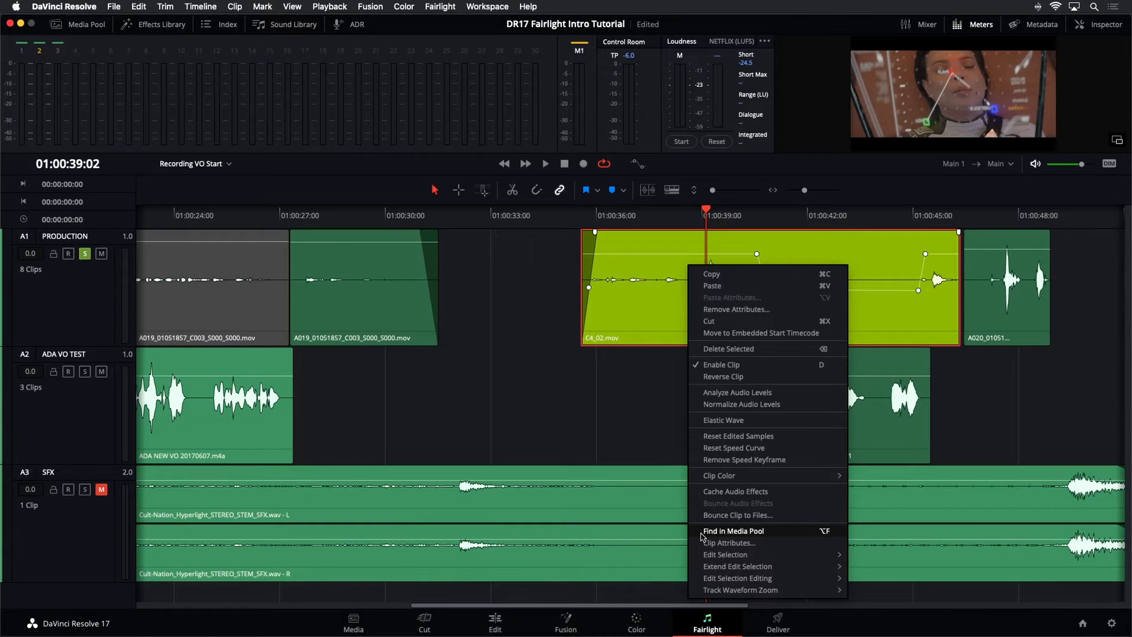
click(702, 533)
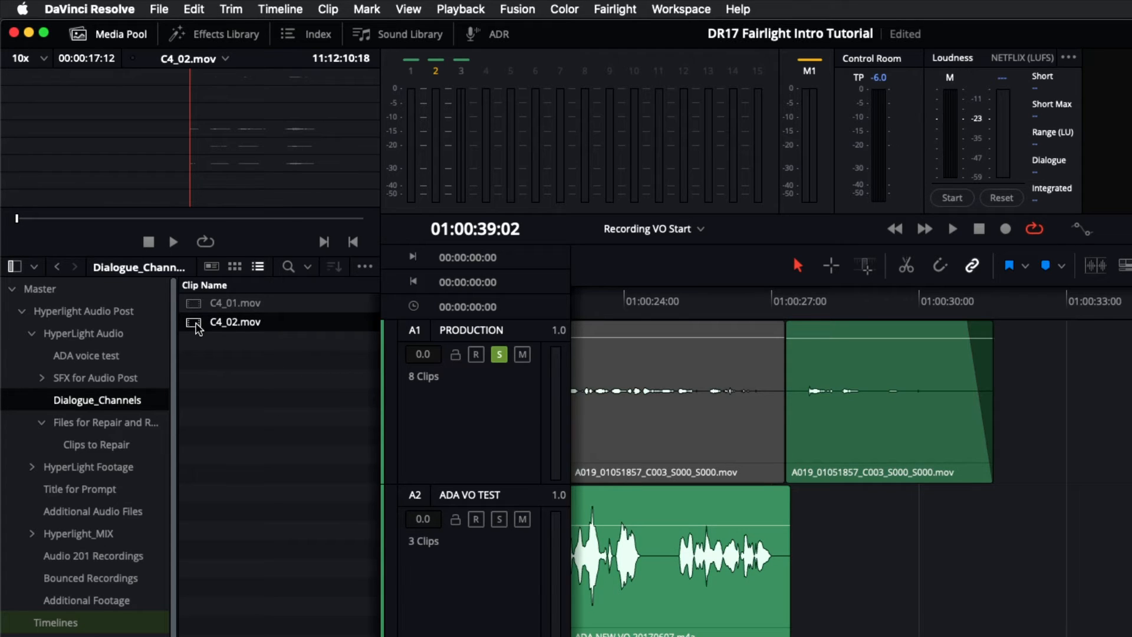
right_click(196, 328)
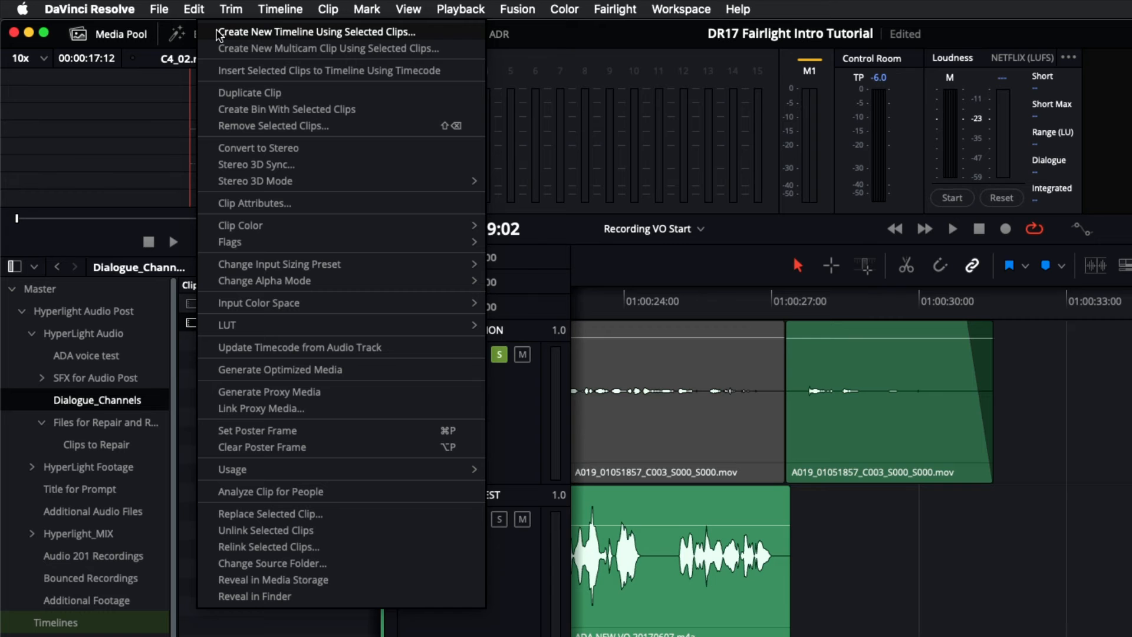
click(220, 35)
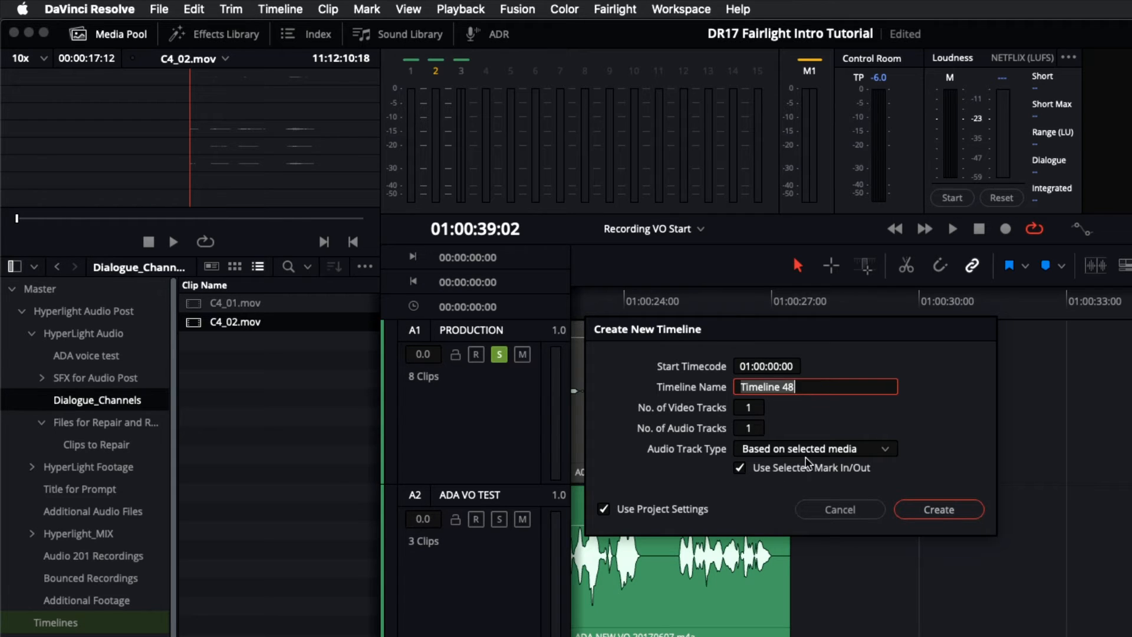
click(939, 510)
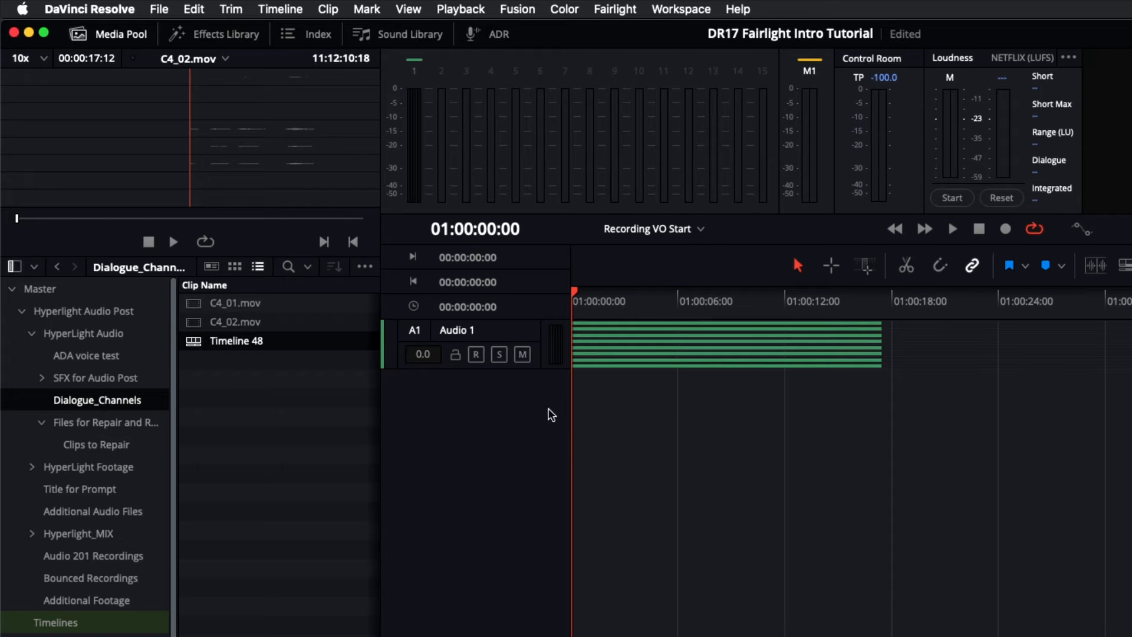
Step: Enlarge the Audio 1 track to show all eight channel waveforms, and hide the meters and media pool
drag(542, 366, 556, 519)
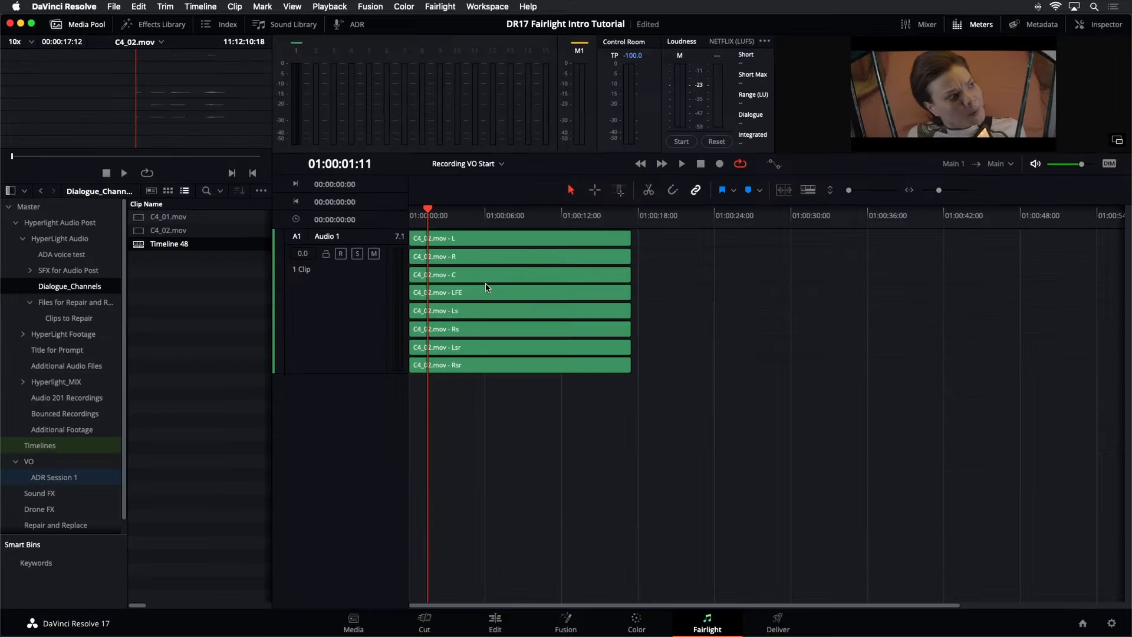
key(shift+z)
drag(369, 375, 370, 593)
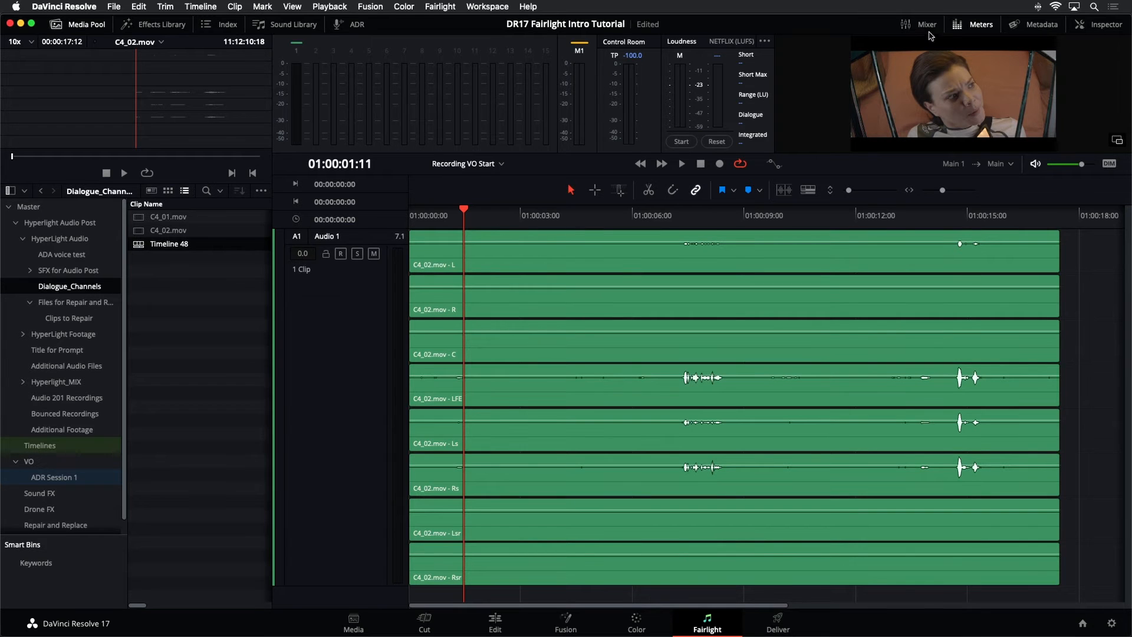
click(974, 23)
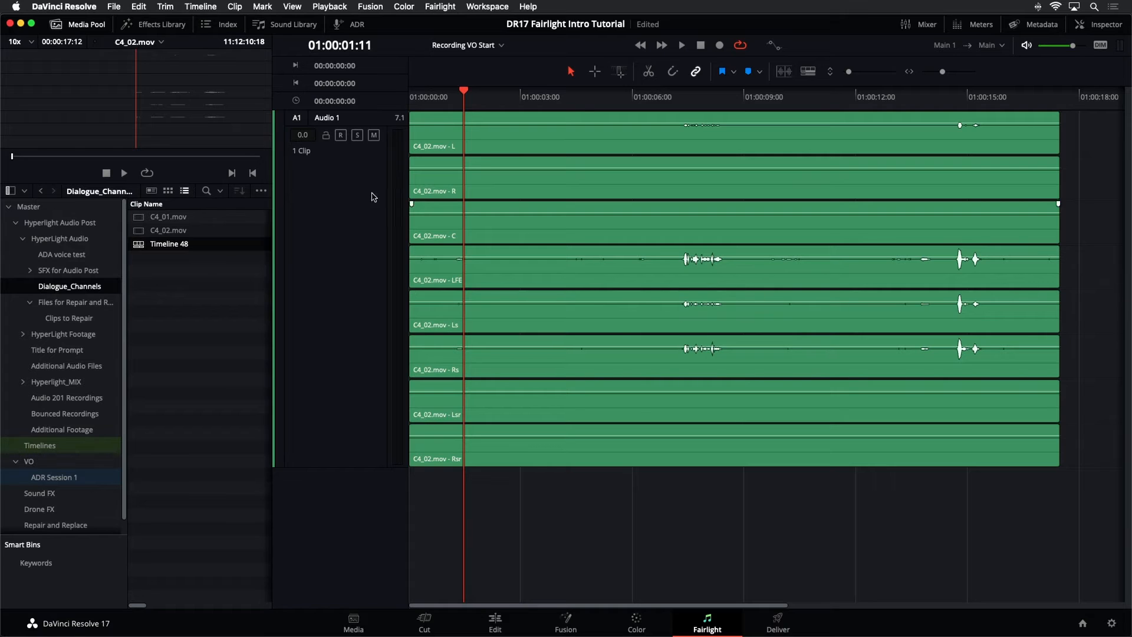
click(81, 25)
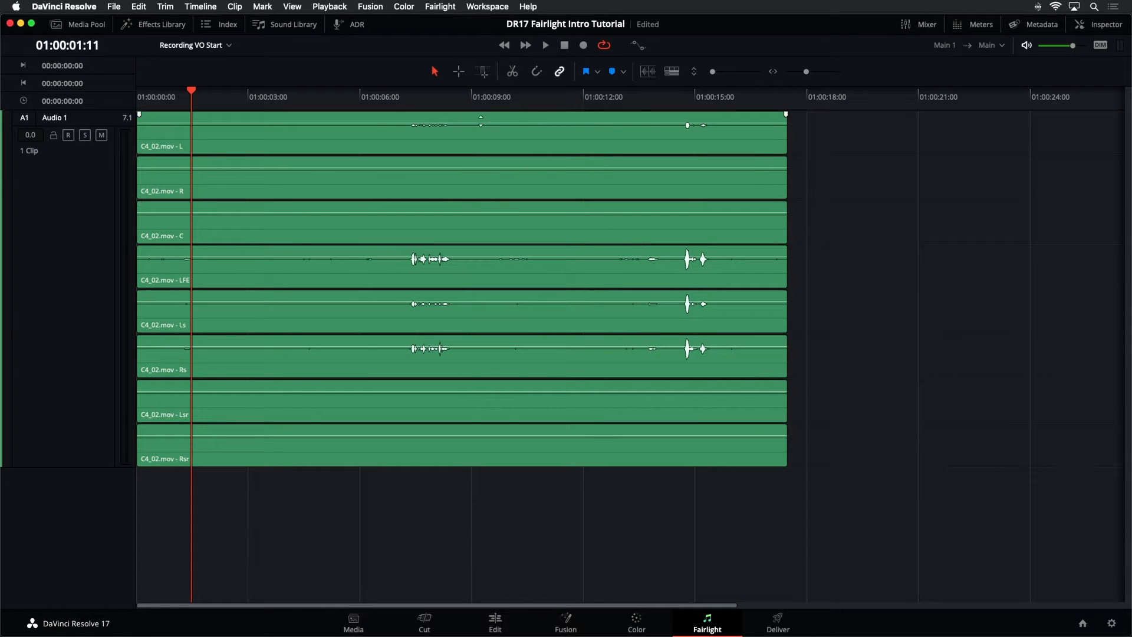
Step: Raise the C4_02.mov clip's volume level moderately across all channels so the waveforms are easier to read
drag(481, 120, 482, 116)
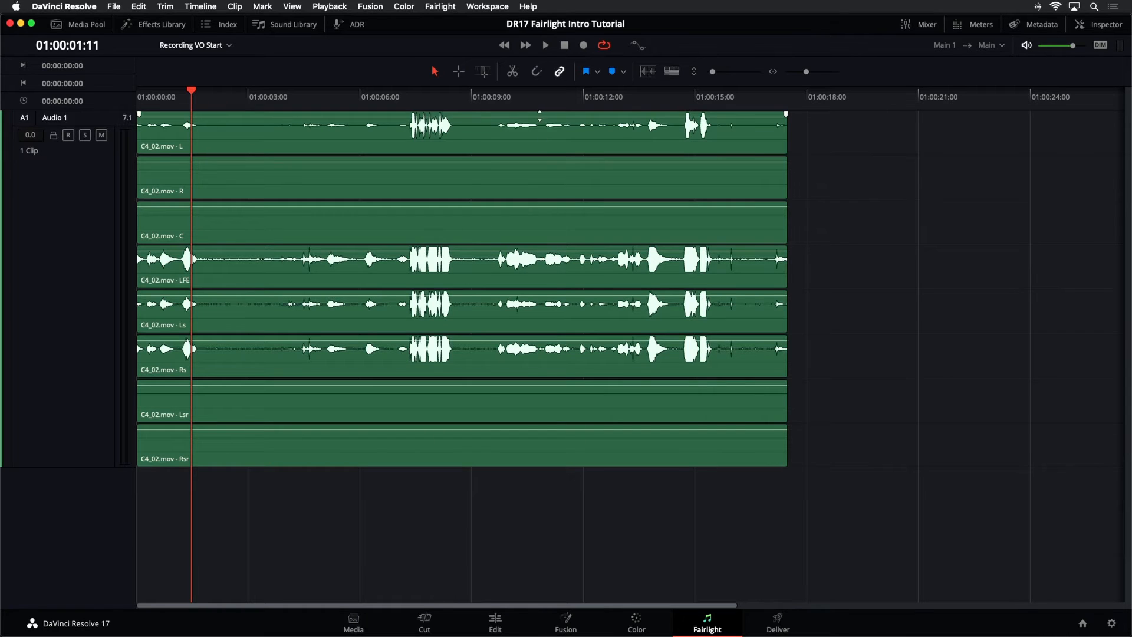
drag(539, 117, 540, 120)
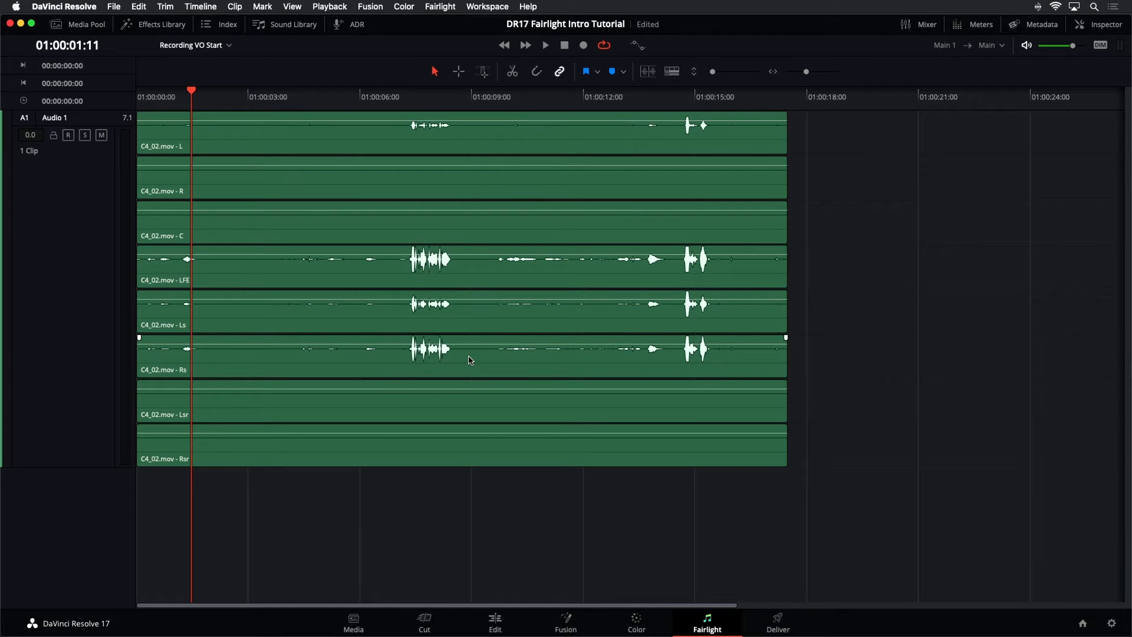
click(433, 146)
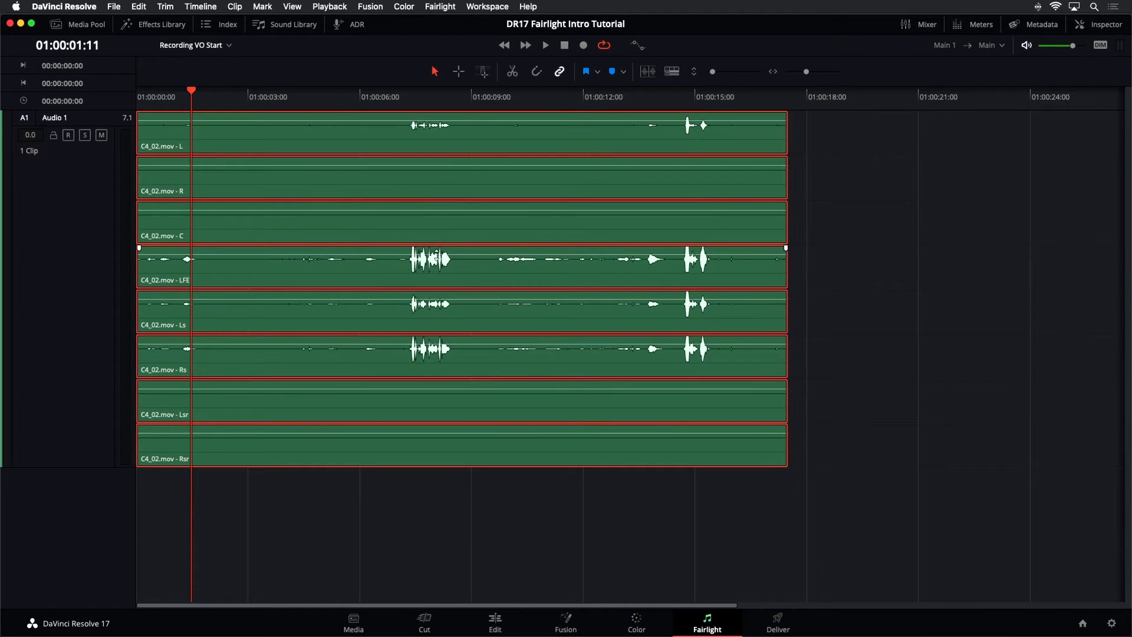
drag(410, 208, 416, 210)
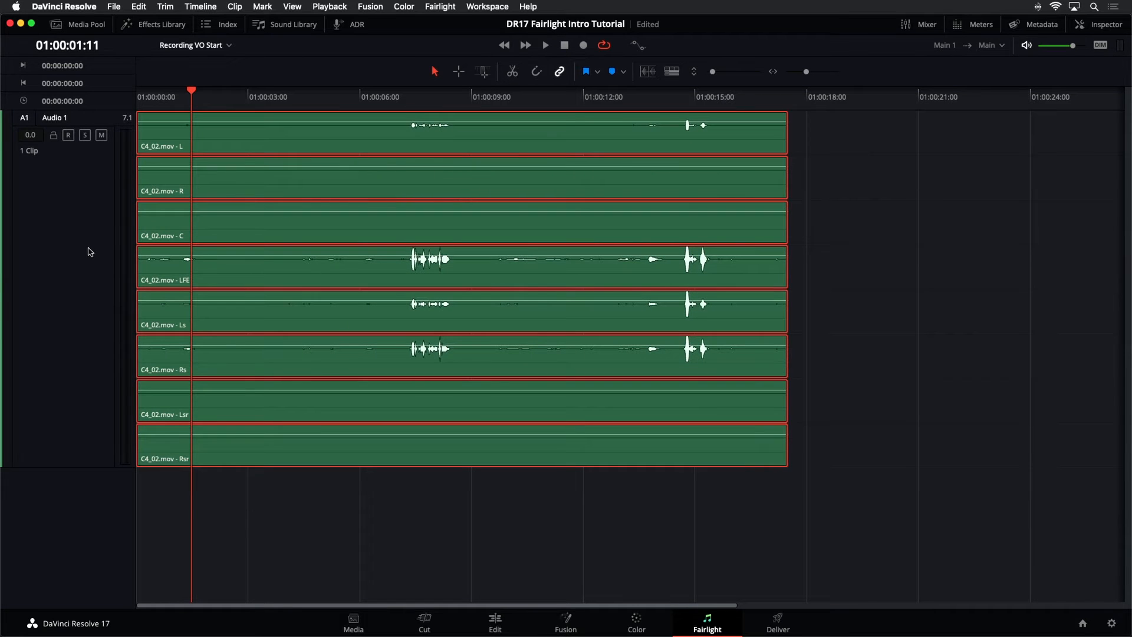
Step: Show the mixer and select the Audio 1 track to examine its channel strip
click(90, 252)
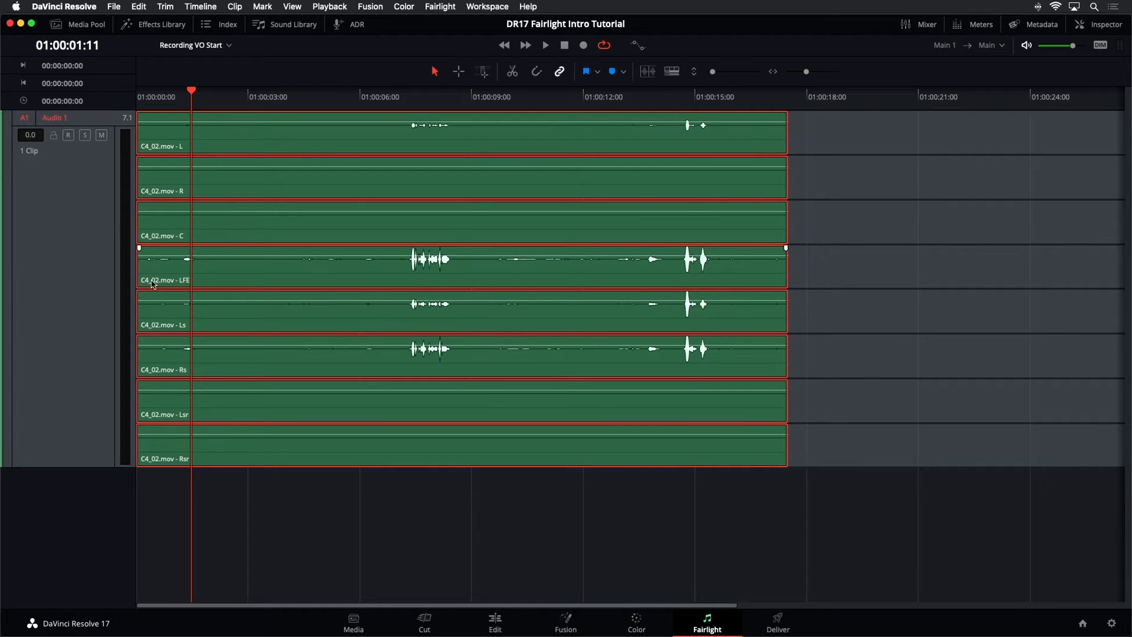
click(68, 255)
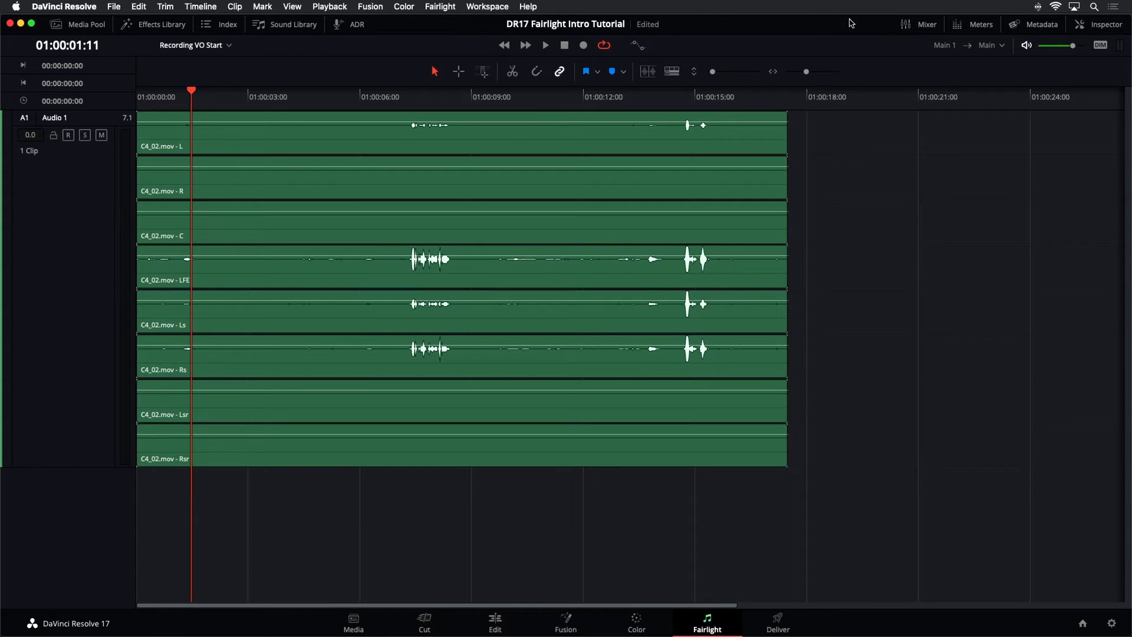
click(916, 25)
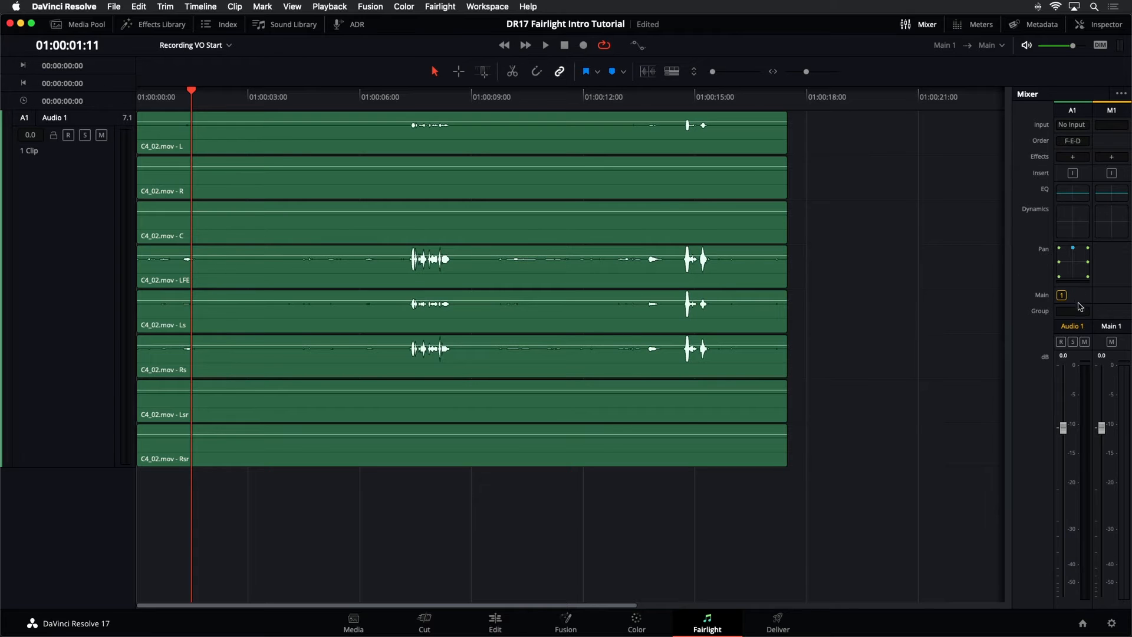
click(42, 380)
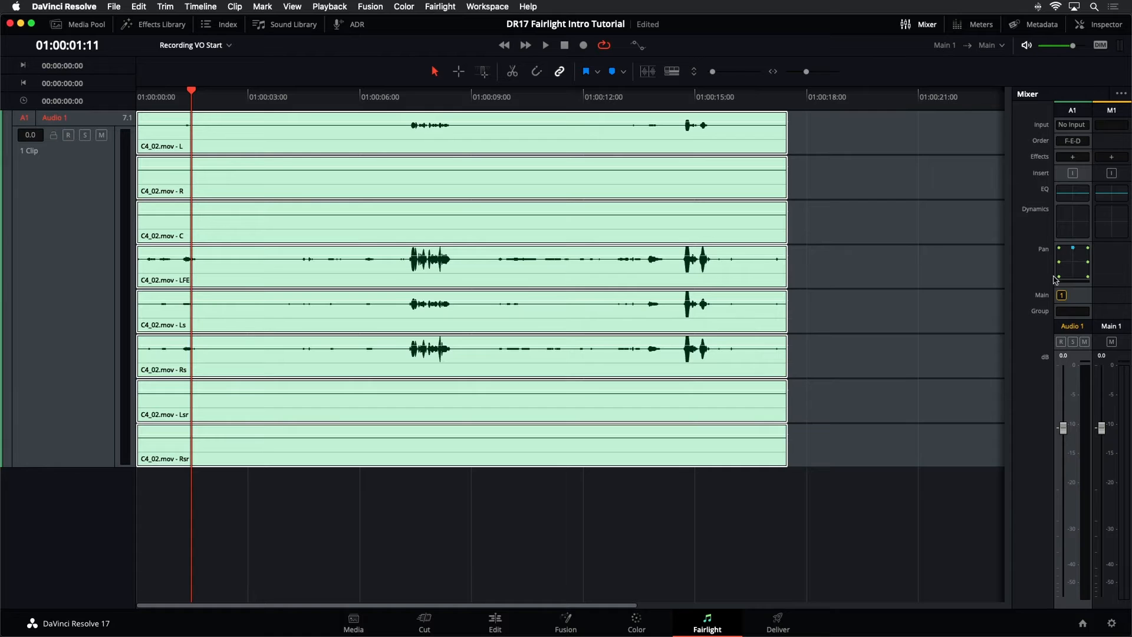
click(819, 162)
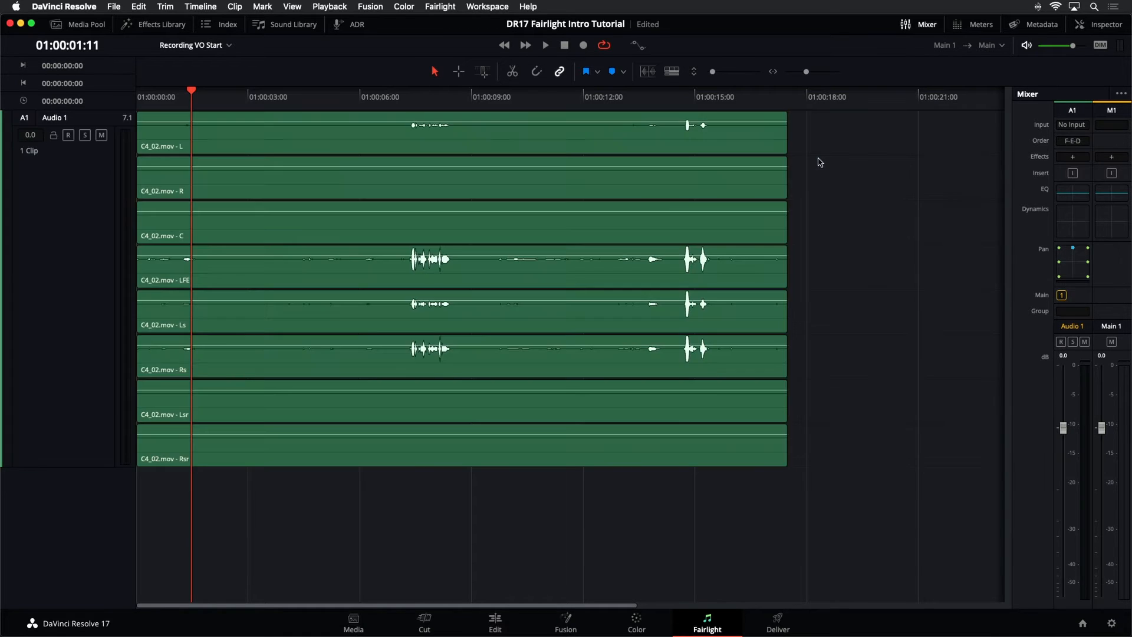
Step: Convert the 7.1 Audio 1 track to a linked group and select the resulting group of tracks
right_click(65, 198)
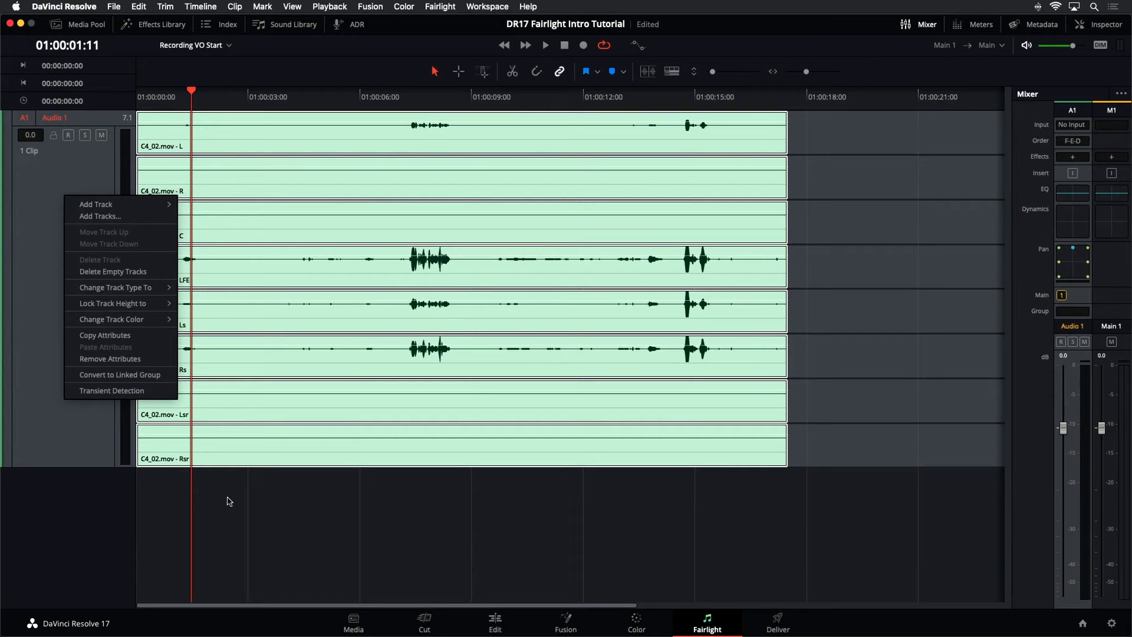
click(100, 376)
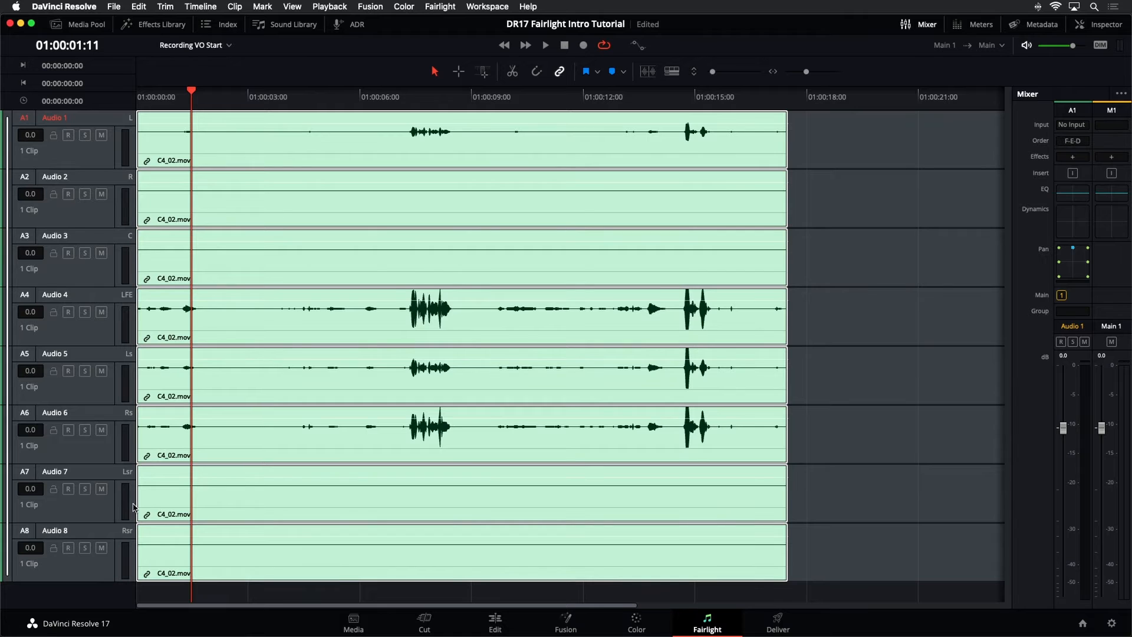
click(914, 290)
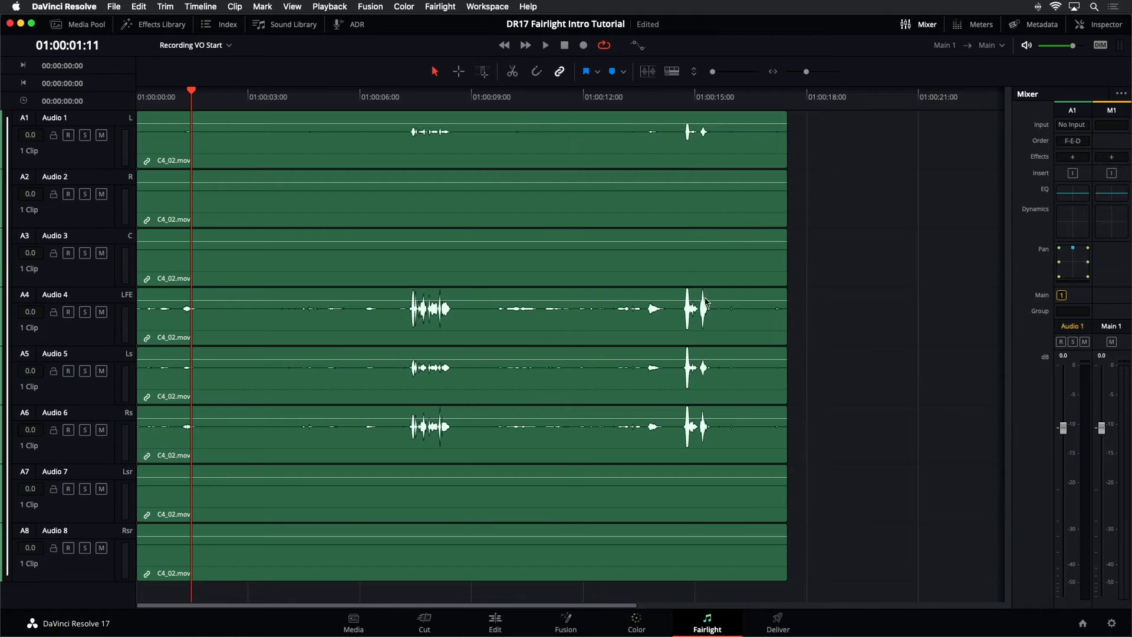
click(100, 279)
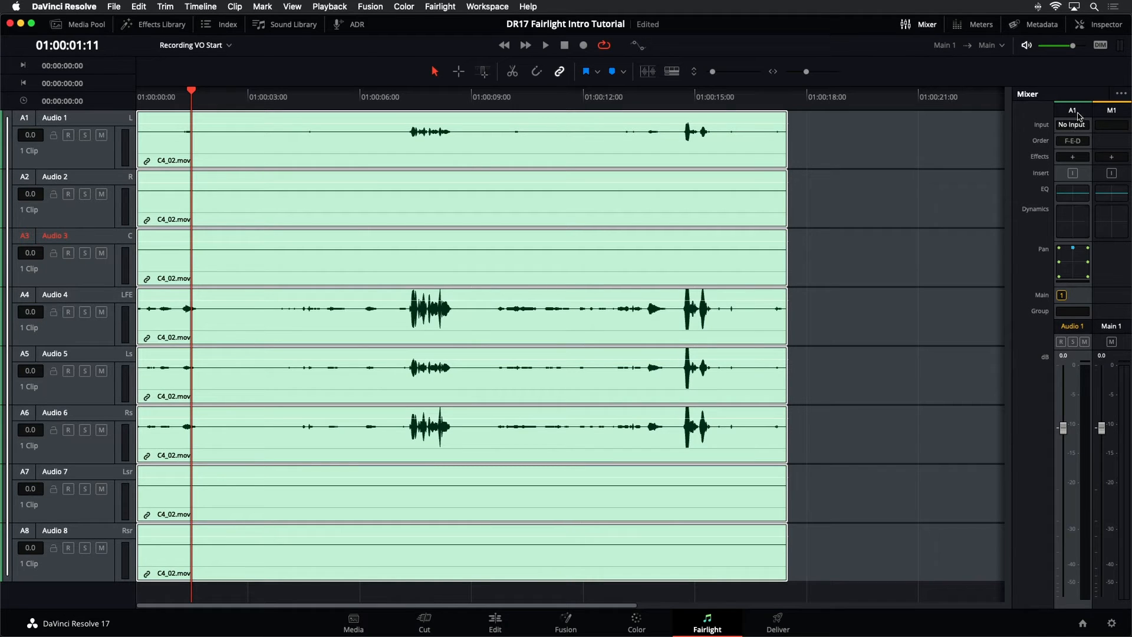
Step: Show the meters and examine how the linked group of eight tracks is displayed and selected
click(883, 201)
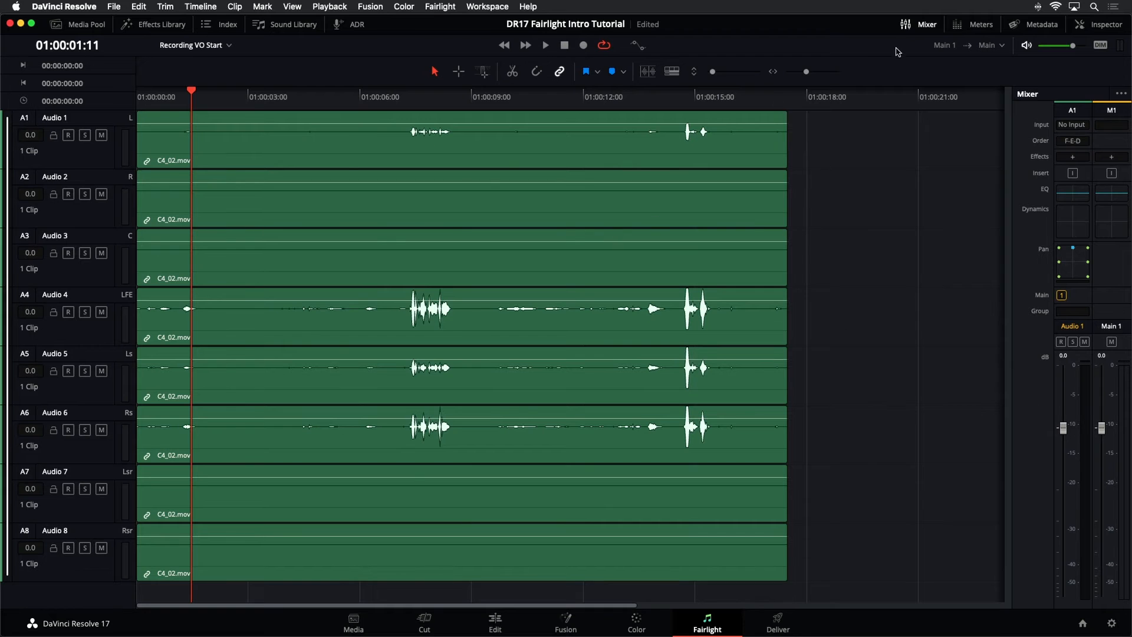
click(973, 24)
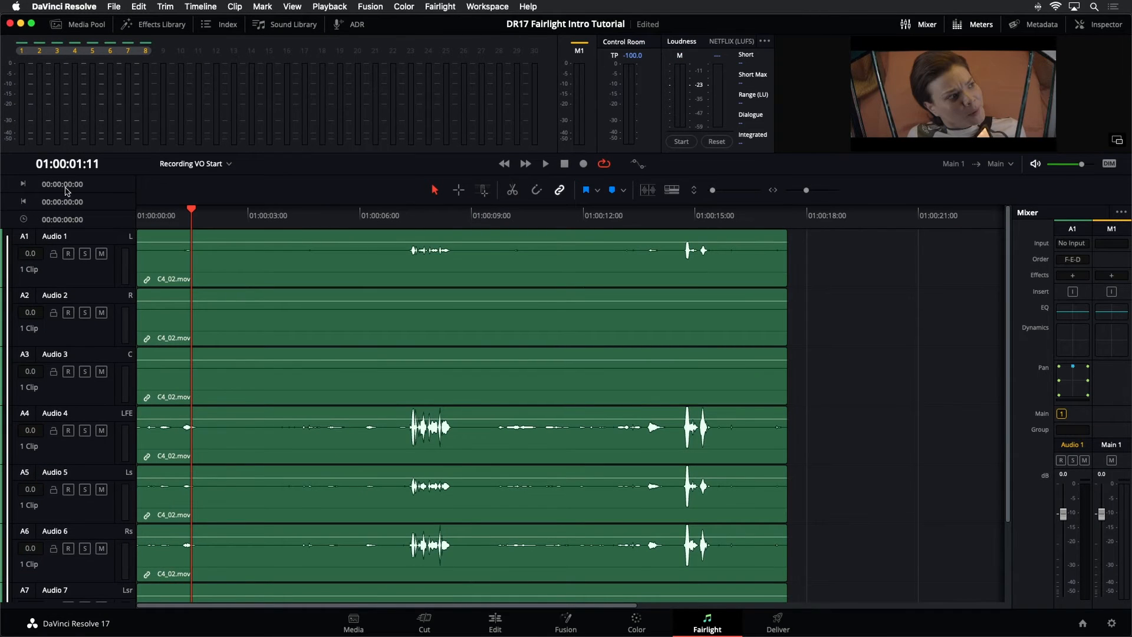
click(113, 283)
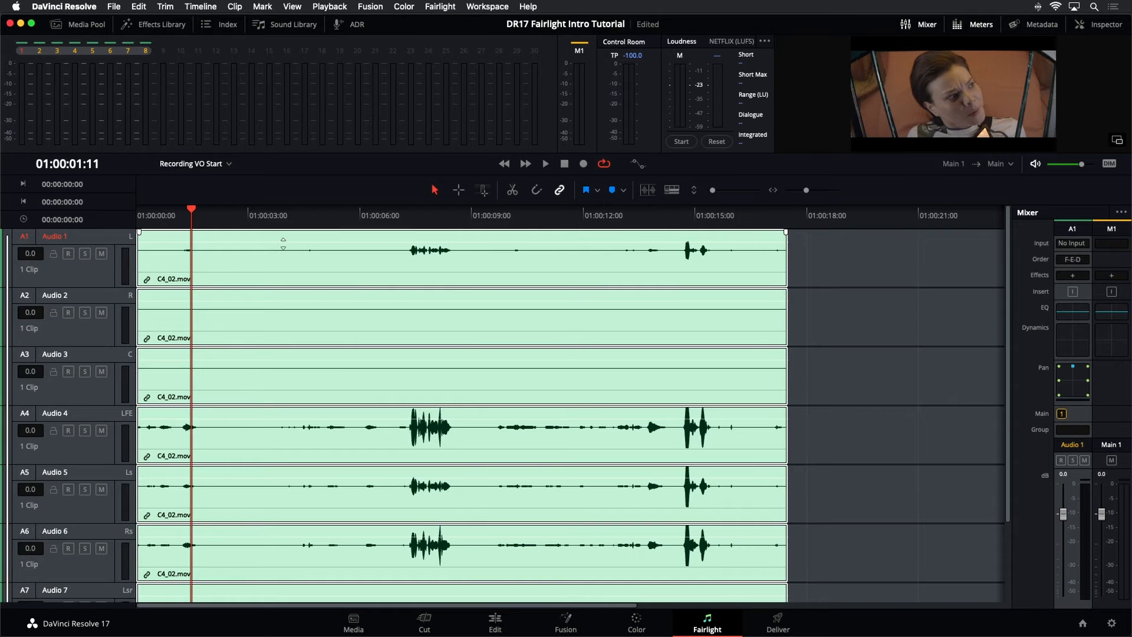
click(870, 258)
Step: Raise the C4_02.mov clip's volume on the Audio 1 channel to 13.7 dB and select the clip
drag(445, 246, 444, 242)
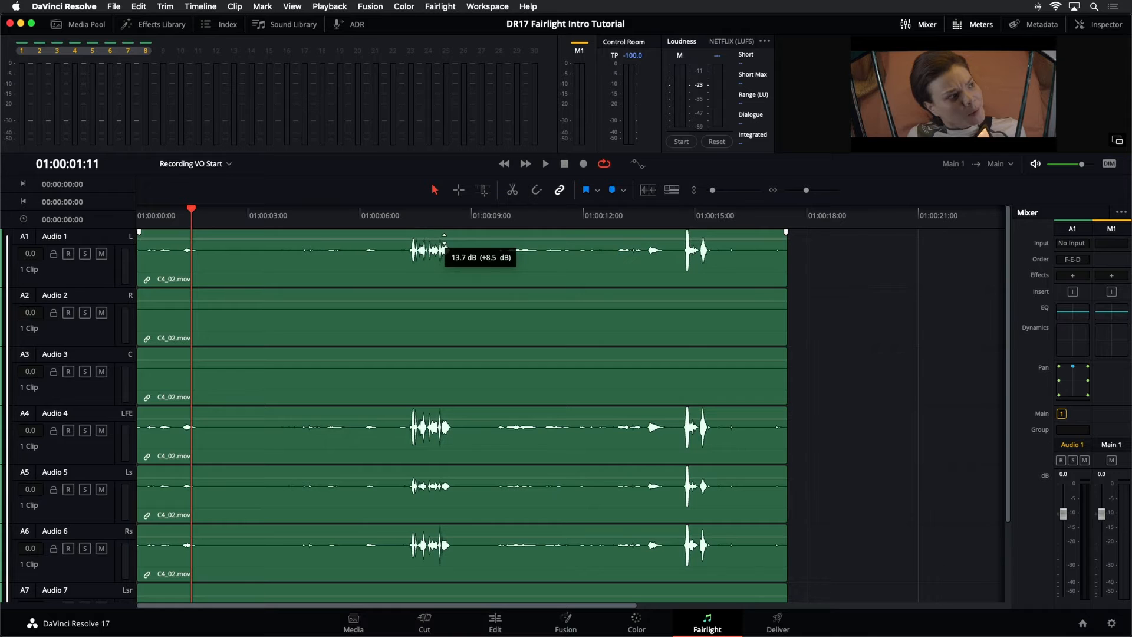
drag(439, 415, 465, 438)
click(467, 271)
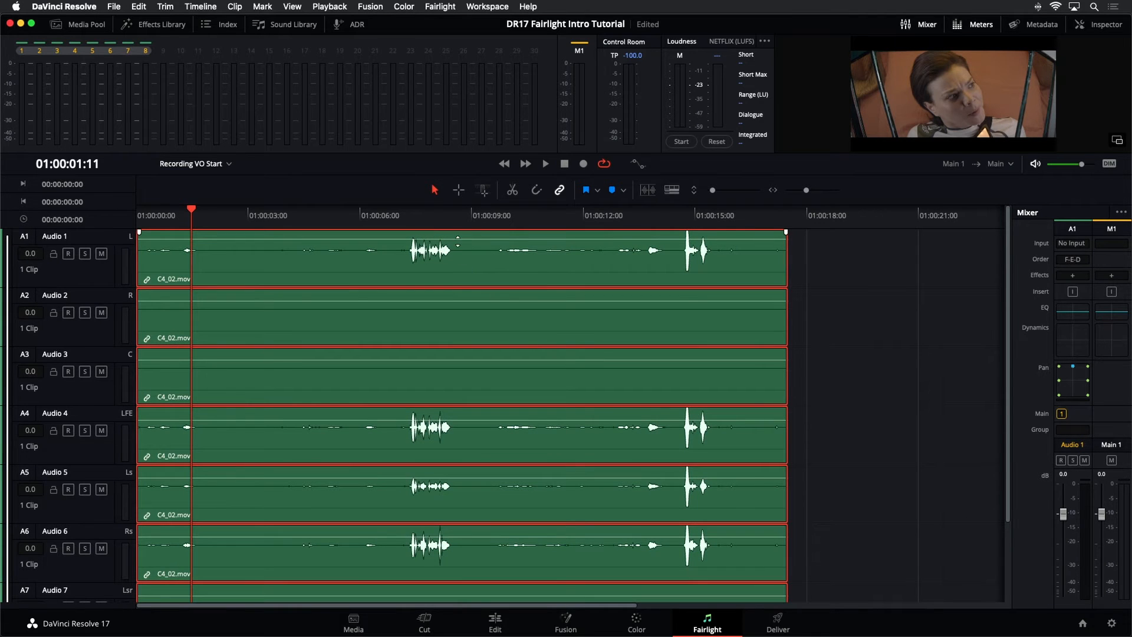
Step: Try muting and soloing the linked group through the Audio 1 track, clear both states, and deselect the clips
click(100, 254)
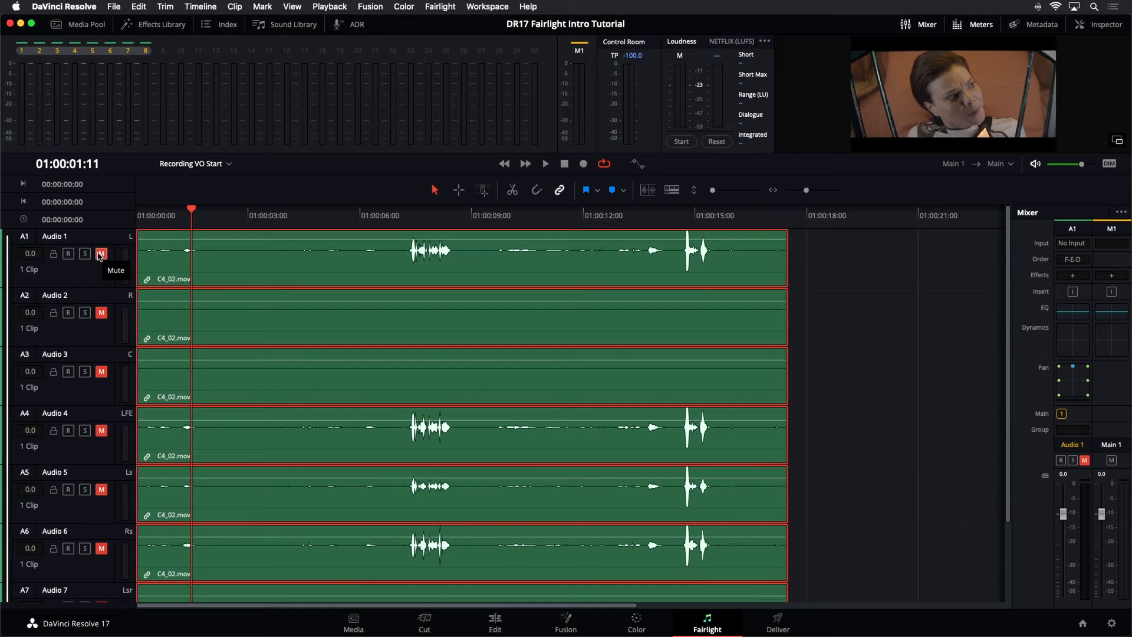
click(101, 254)
click(84, 253)
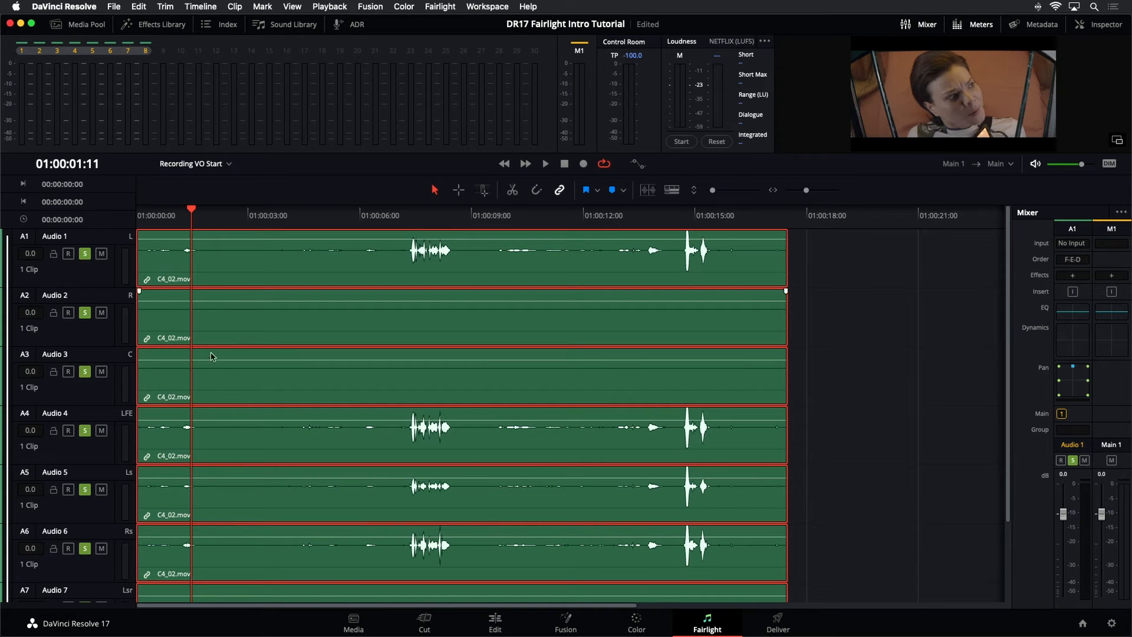
click(101, 254)
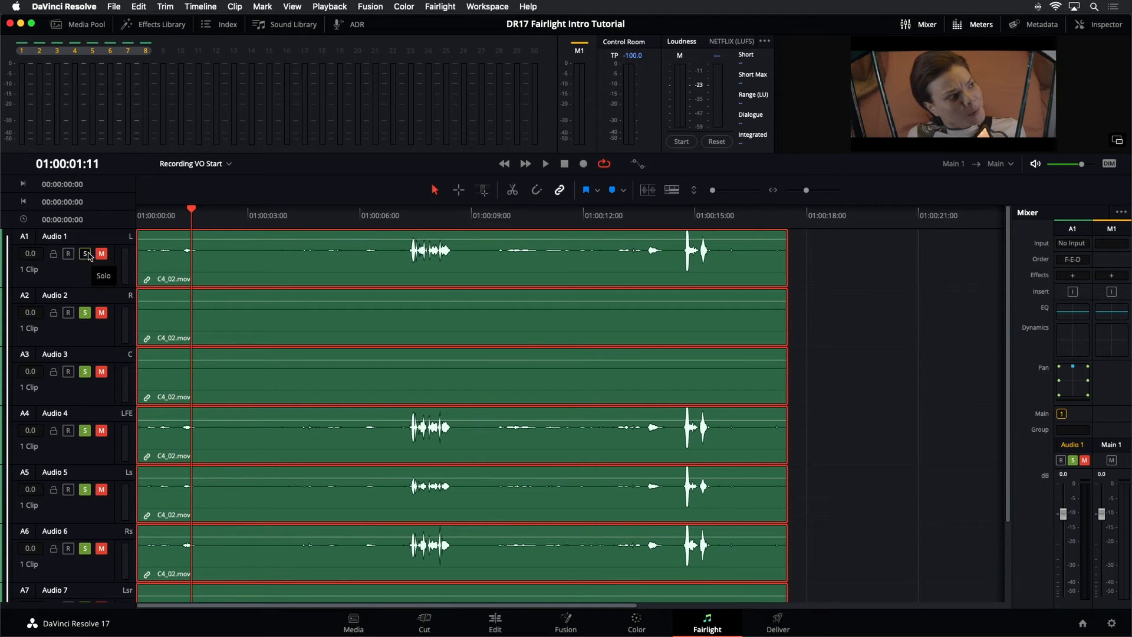
click(87, 254)
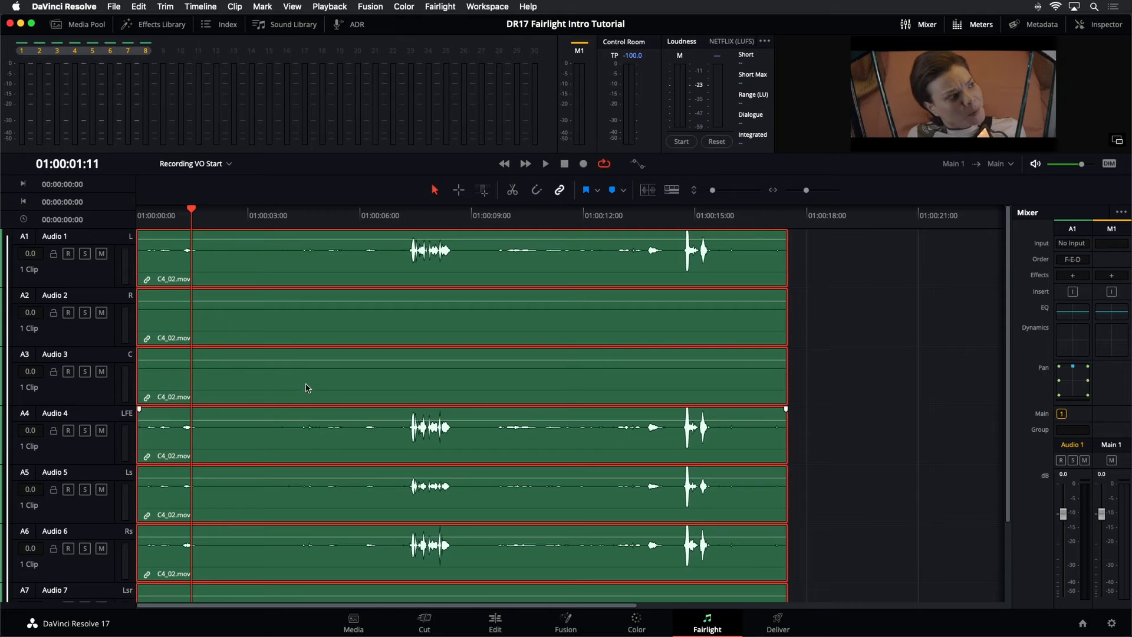
click(903, 320)
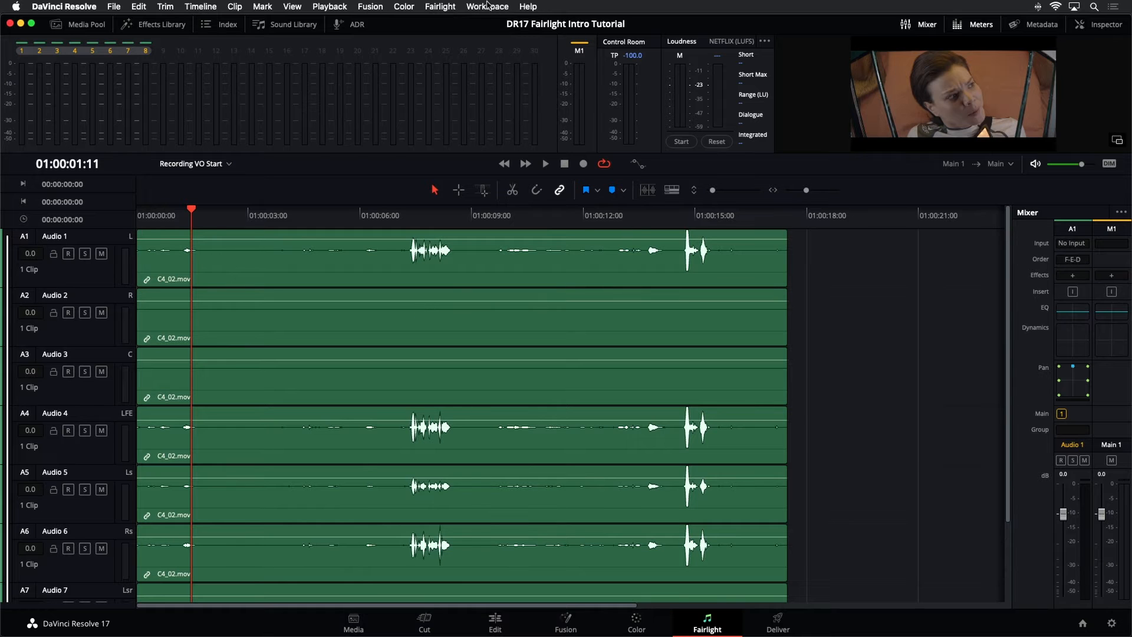
Step: Unlink the Audio 1 to Audio 8 link group into independent tracks and close the Link Group window
click(442, 6)
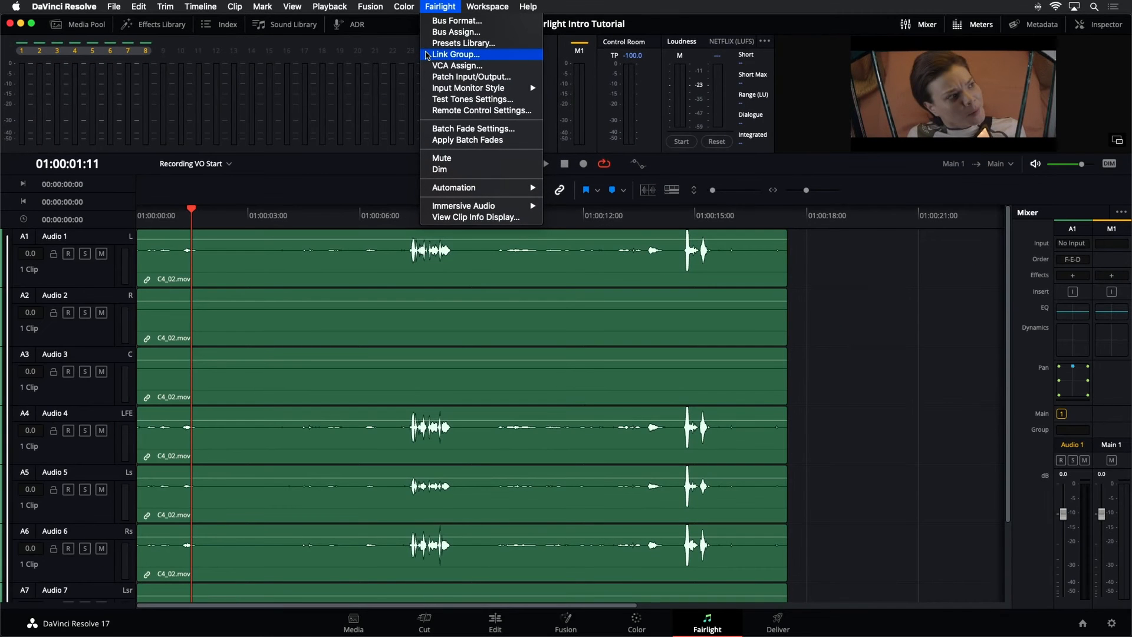
click(427, 54)
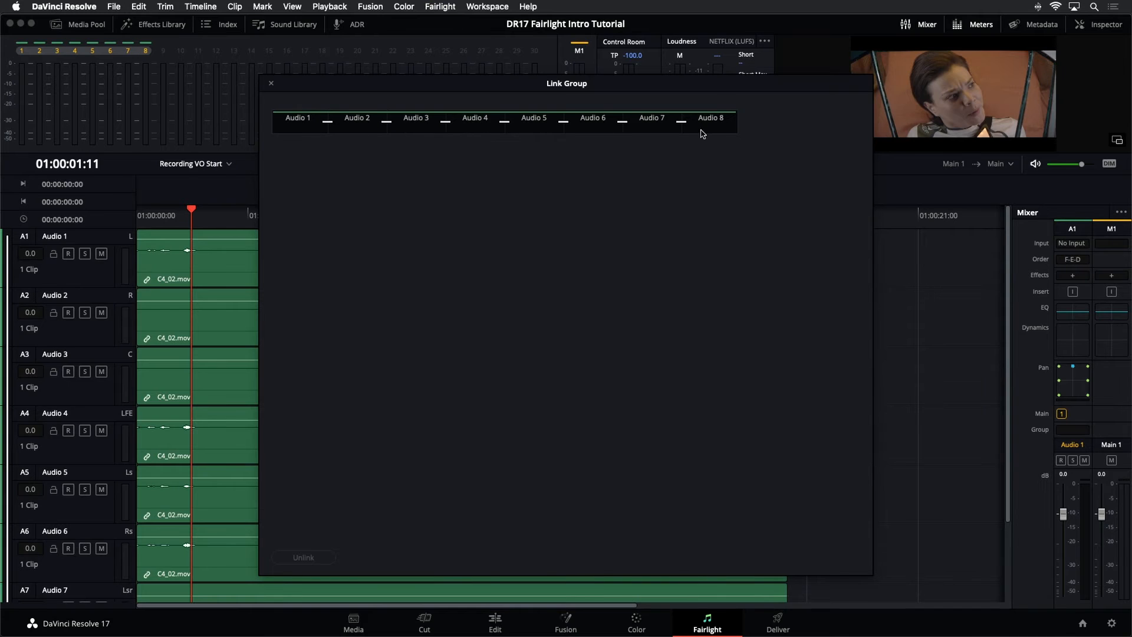
click(663, 131)
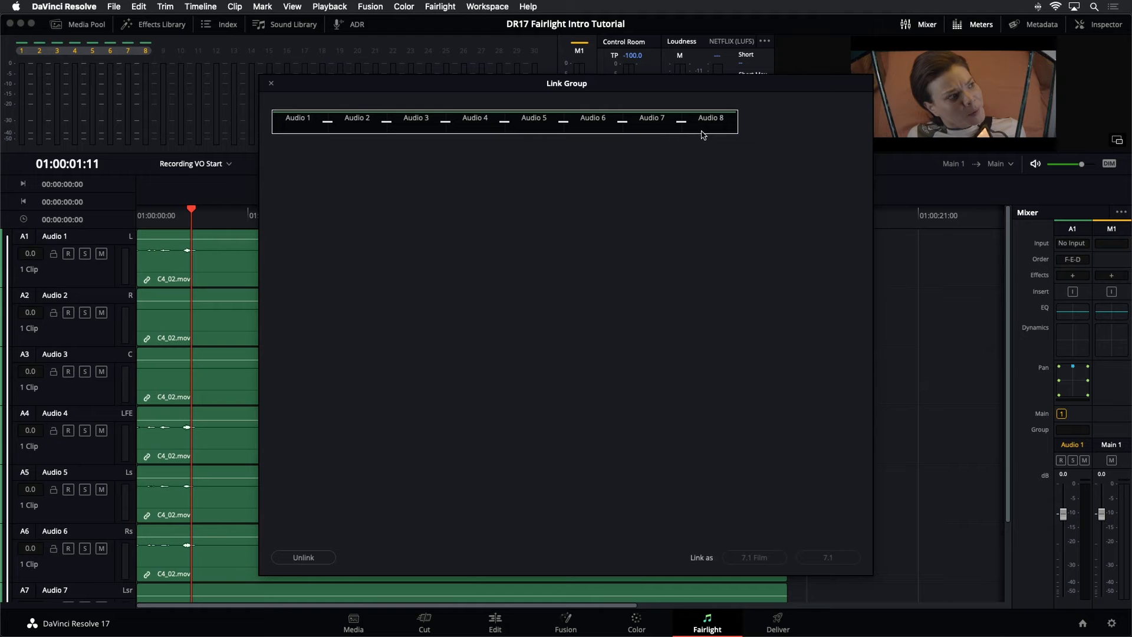
click(320, 557)
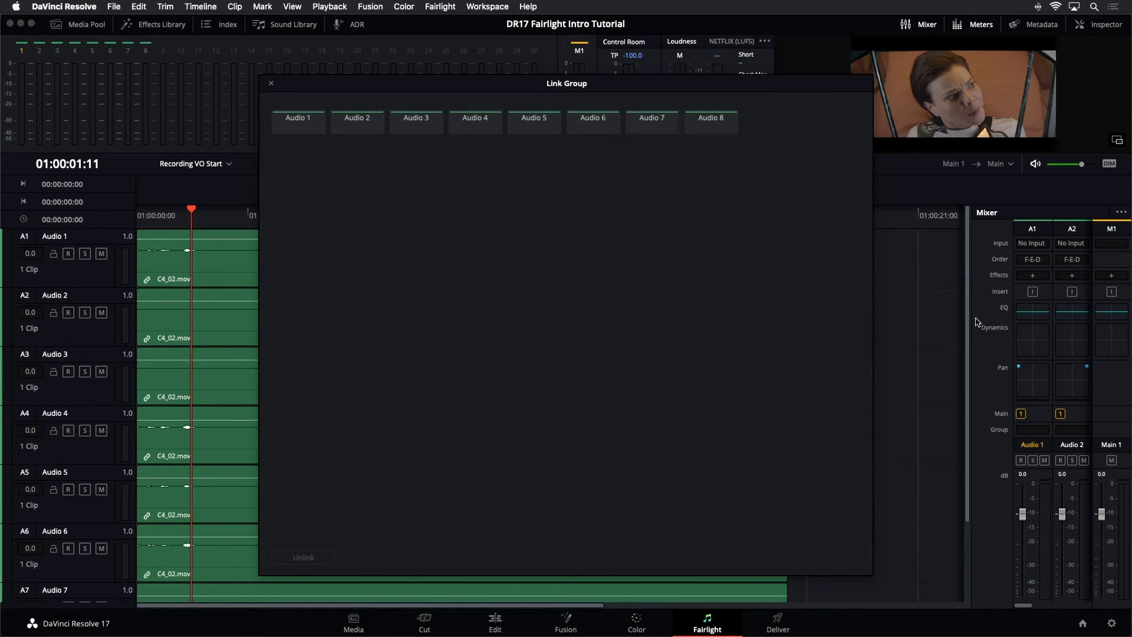
key(Escape)
Step: Widen the mixer to show all eight channel strips and select individual tracks to check their separate controls and panning
drag(970, 320, 598, 340)
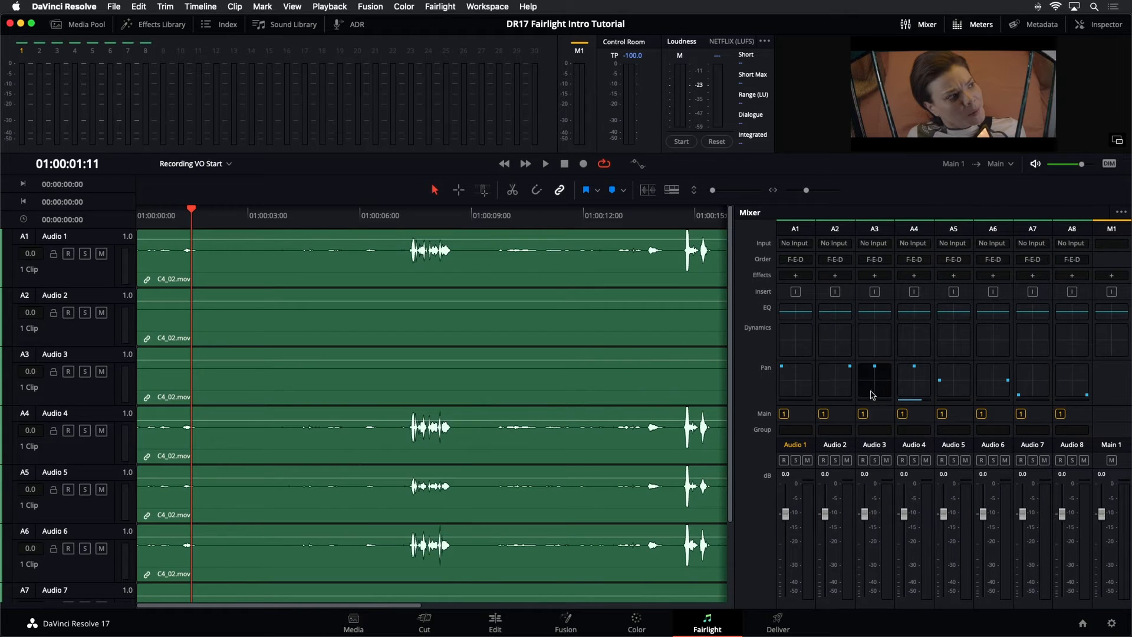
click(97, 286)
click(100, 340)
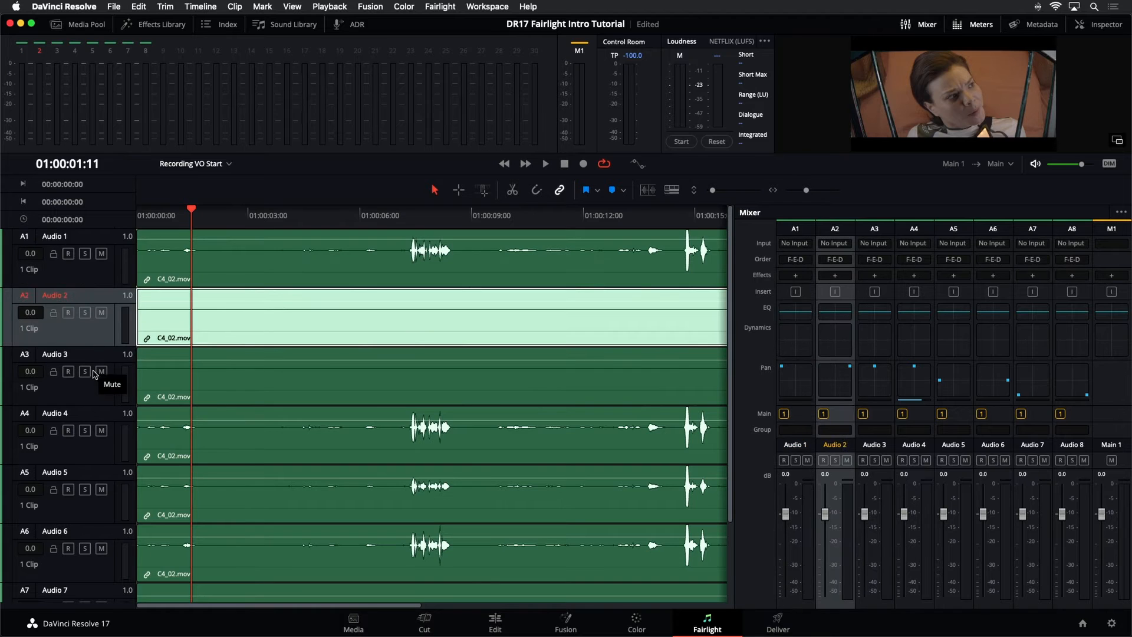
click(799, 417)
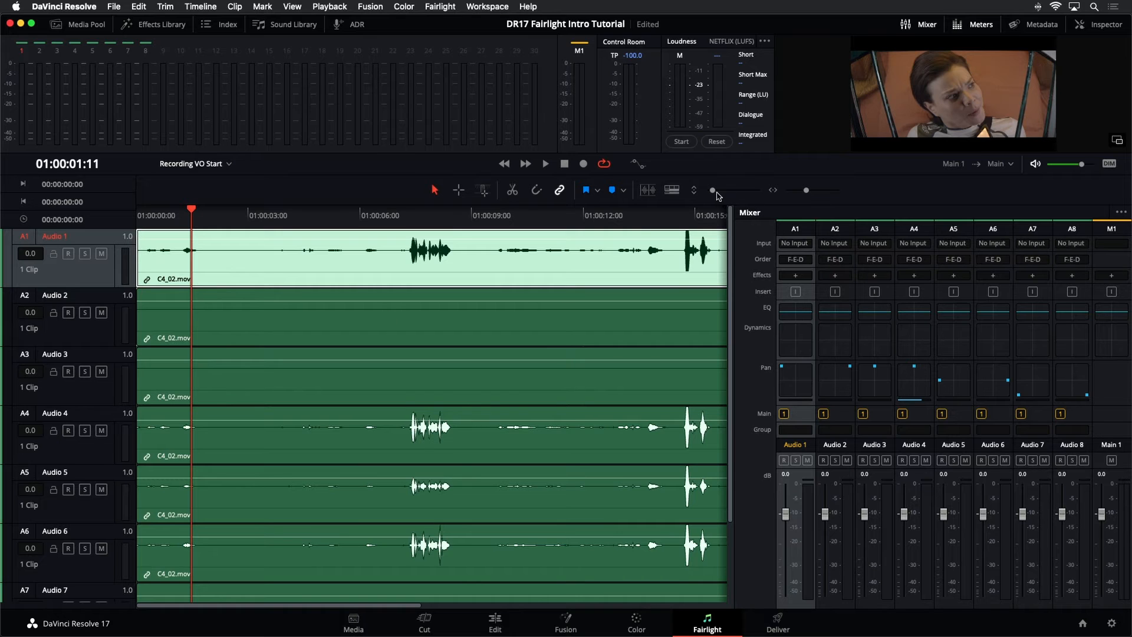
Step: Select tracks Audio 1 through Audio 8 and remove only their Pan attributes
drag(713, 190, 710, 191)
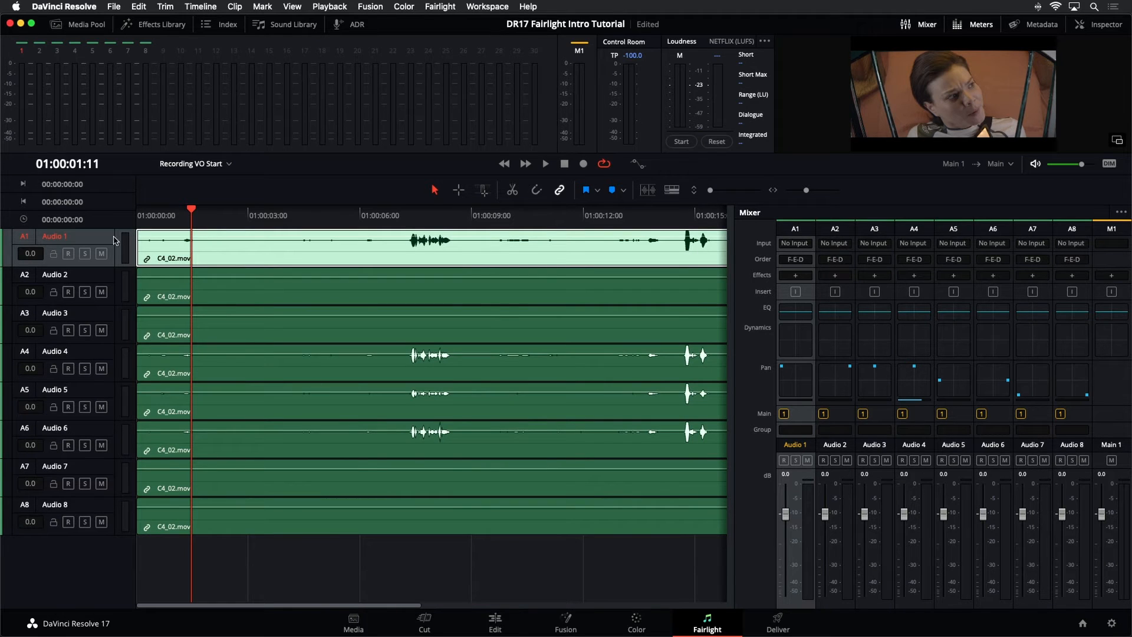
drag(112, 236, 102, 526)
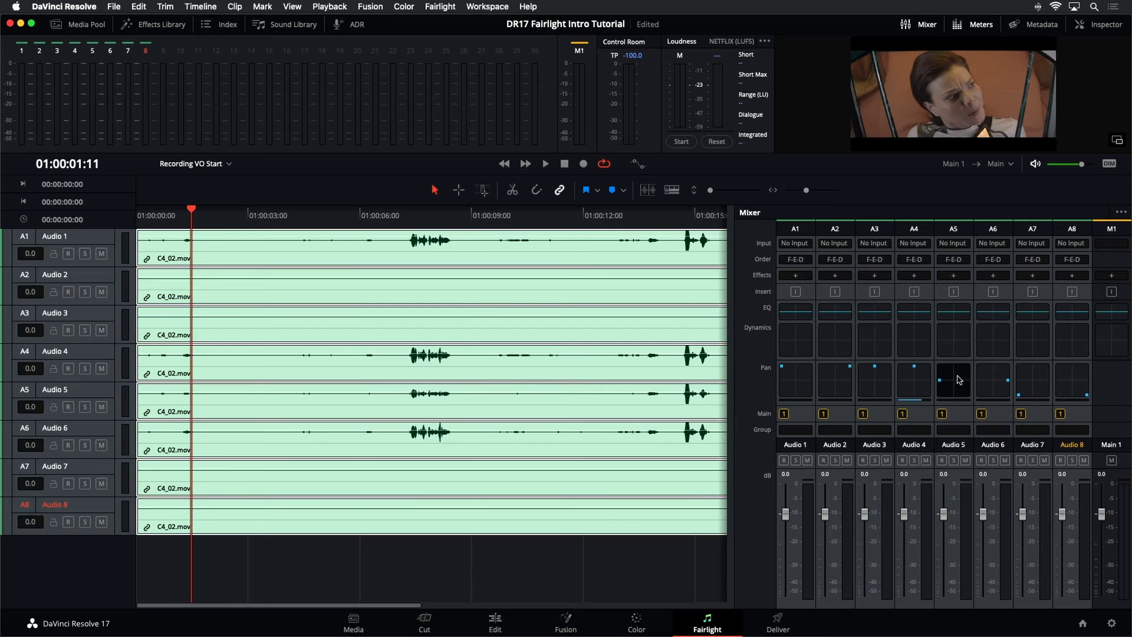
click(247, 575)
drag(99, 239, 97, 524)
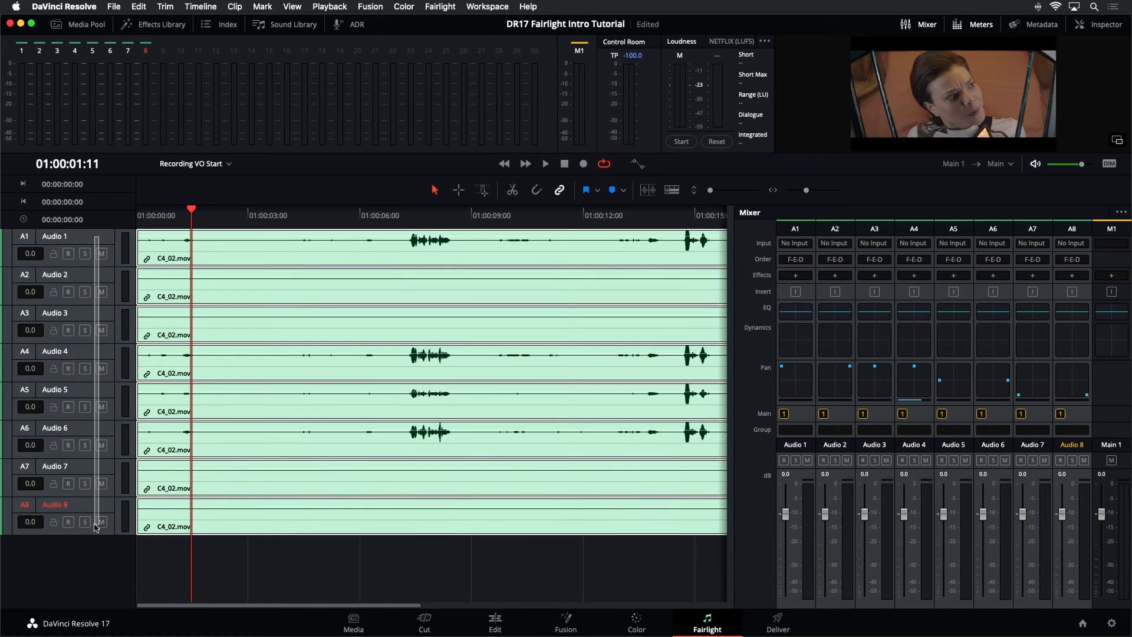
right_click(99, 237)
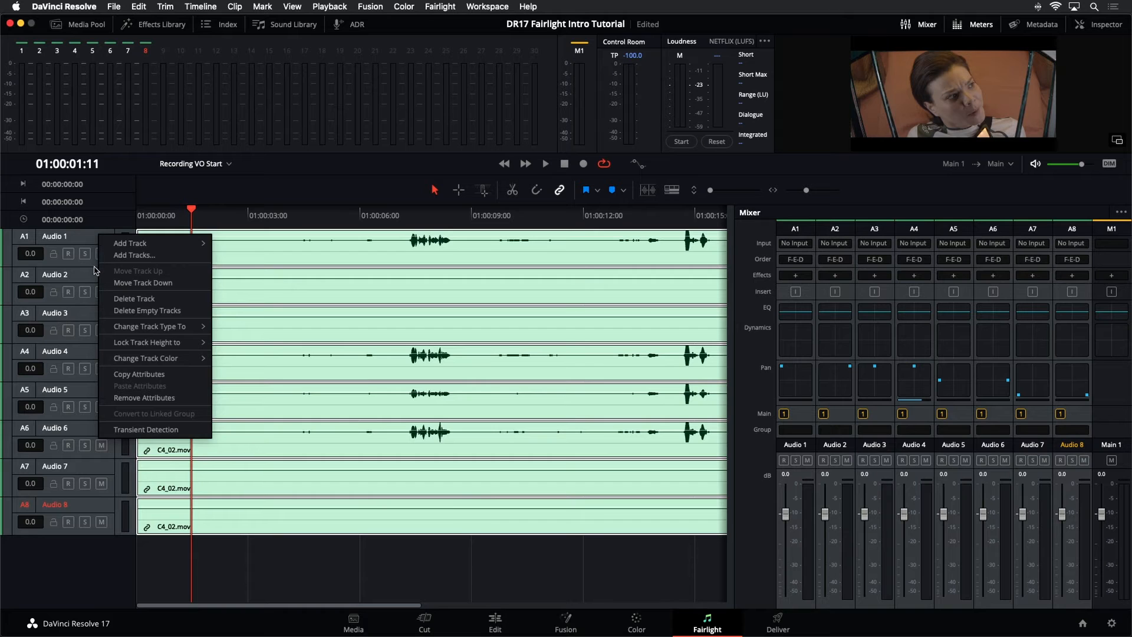
click(110, 399)
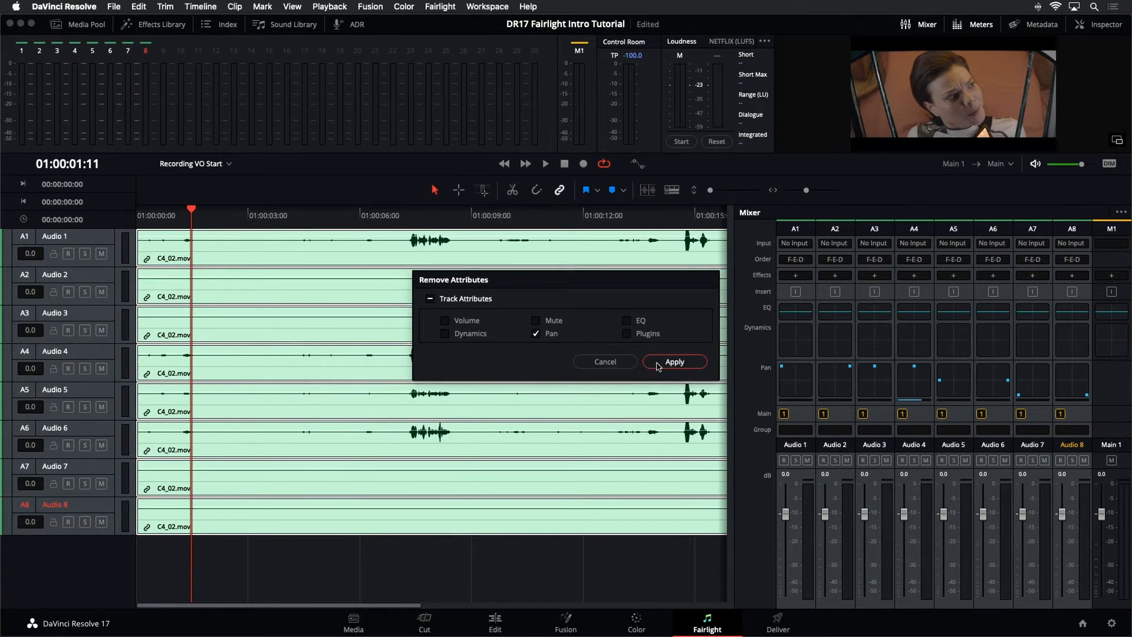
click(656, 361)
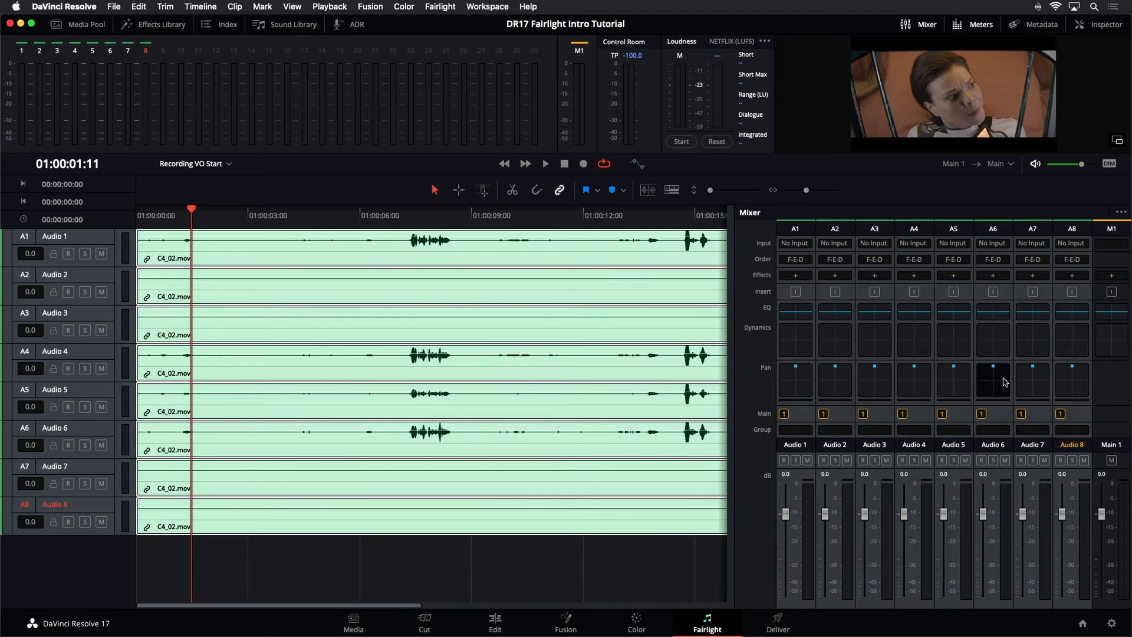
Step: Play the dialogue from about 01:00:07:05 with all eight tracks audible
click(405, 213)
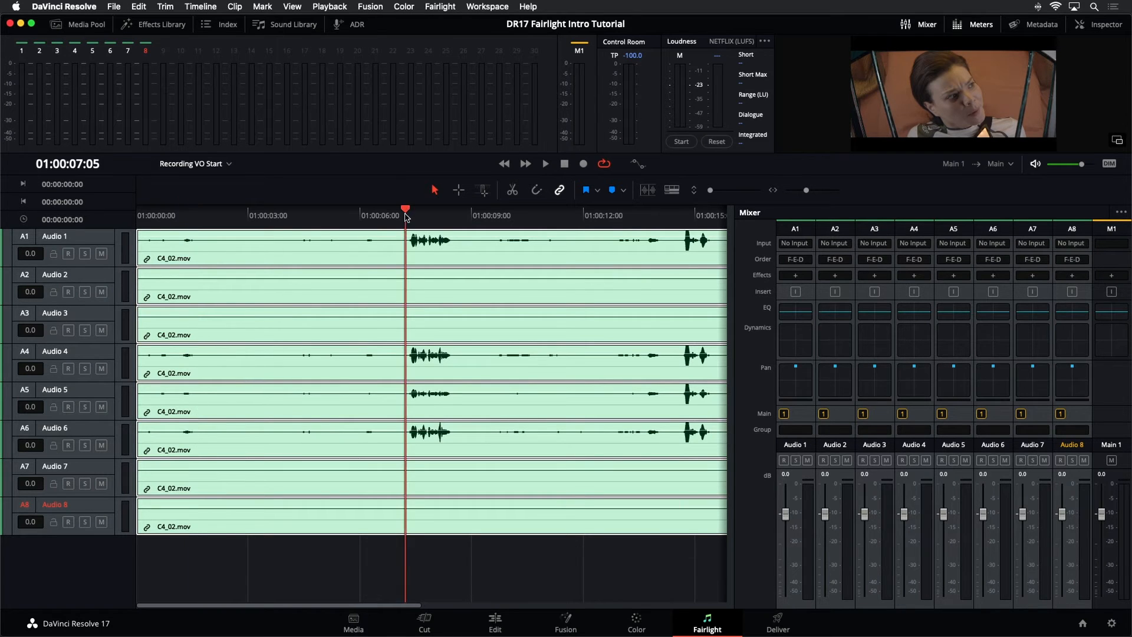
key(space)
key(space)
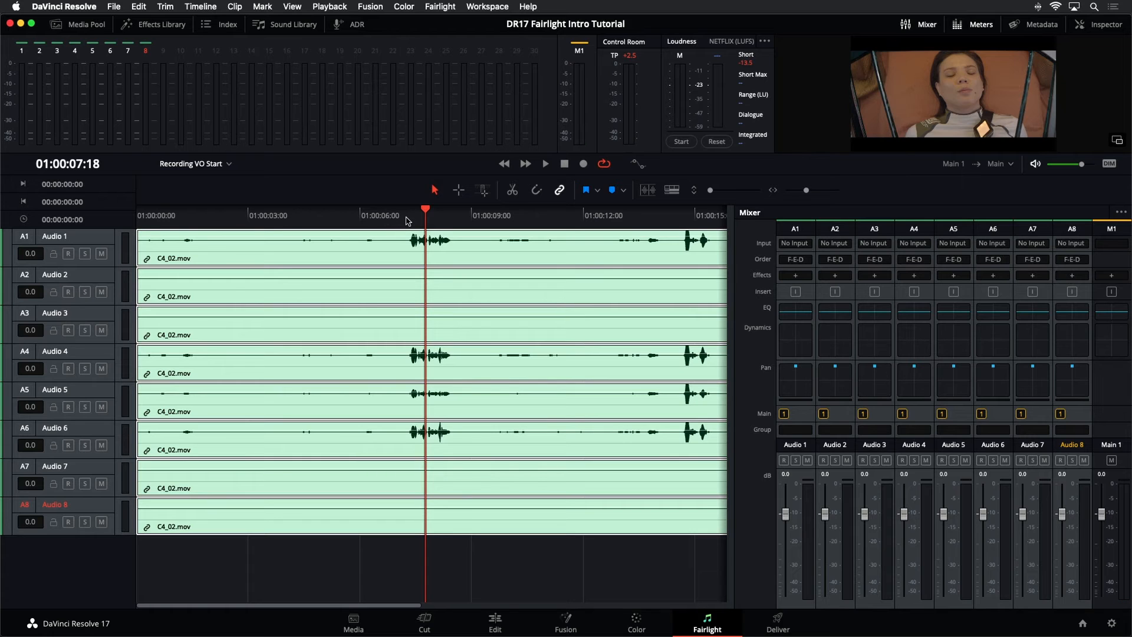
Step: Solo the Audio 1 track and listen to the dialogue from just before 01:00:07:08
click(85, 253)
click(394, 218)
key(space)
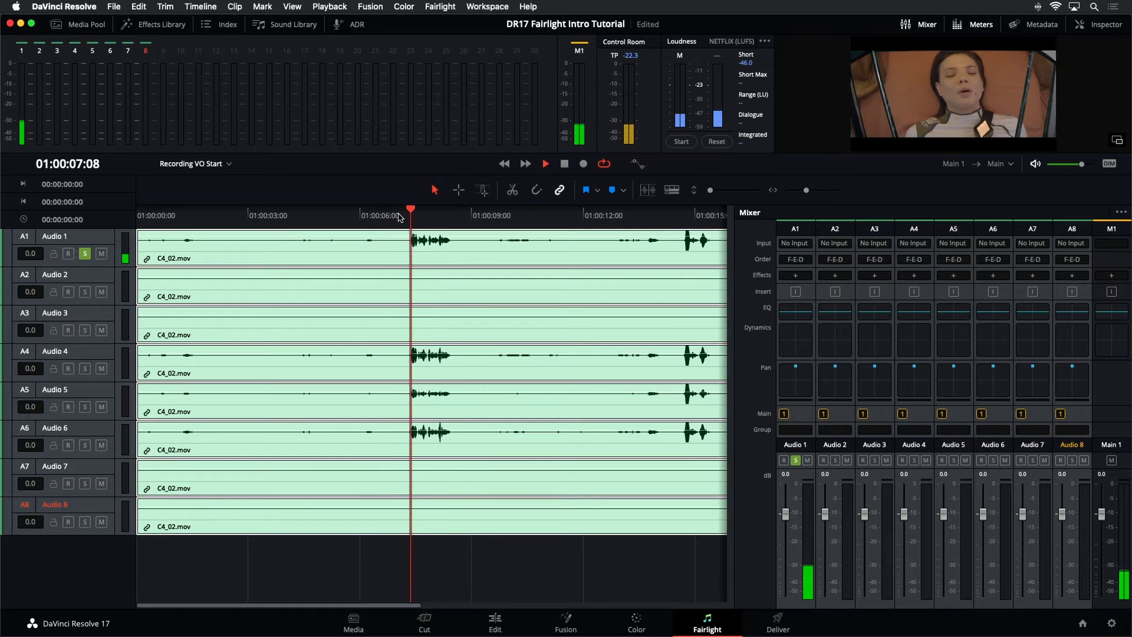
key(space)
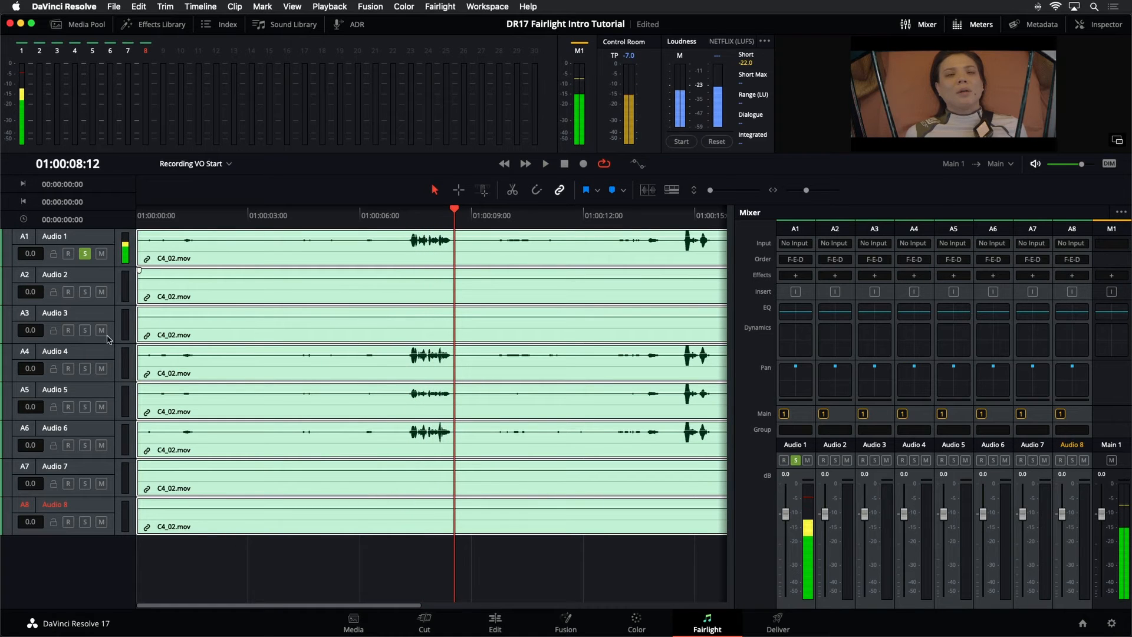
Step: Switch the solo from Audio 1 to Audio 4 and listen to the same dialogue
click(85, 369)
click(85, 254)
key(space)
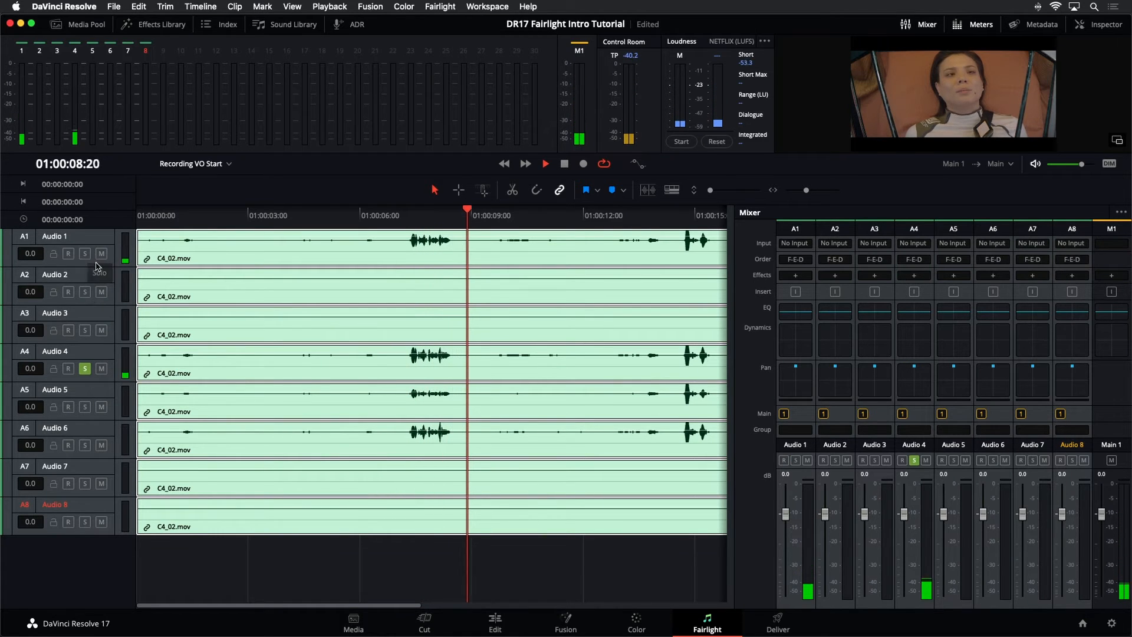
key(space)
click(404, 217)
key(space)
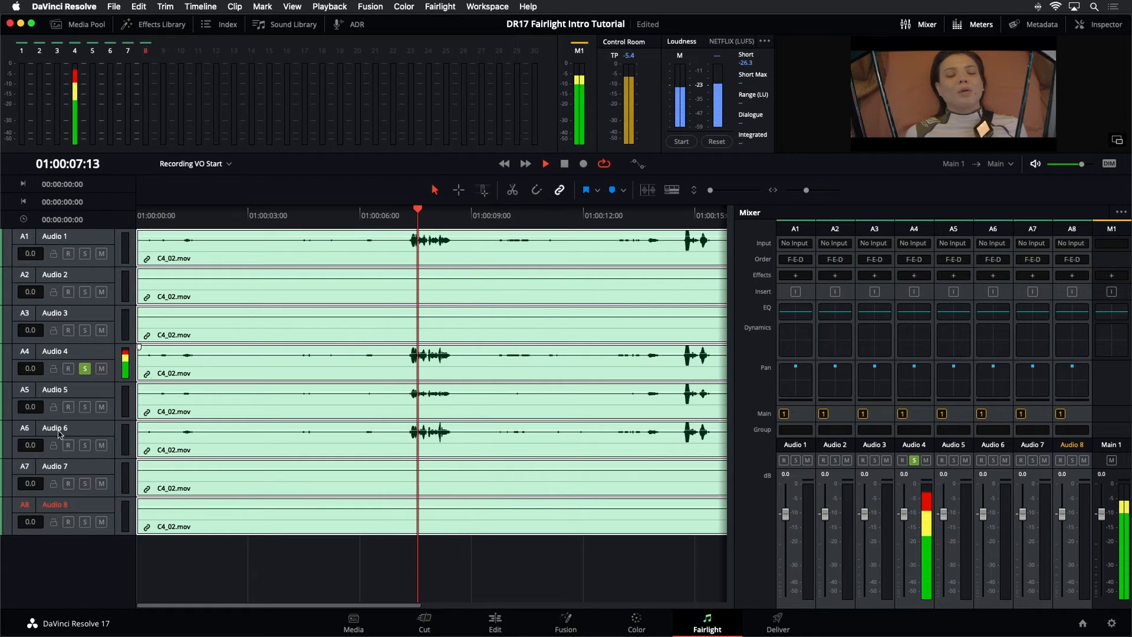
key(space)
Step: Switch the solo from Audio 4 to Audio 5 and play the same dialogue
click(85, 369)
click(85, 407)
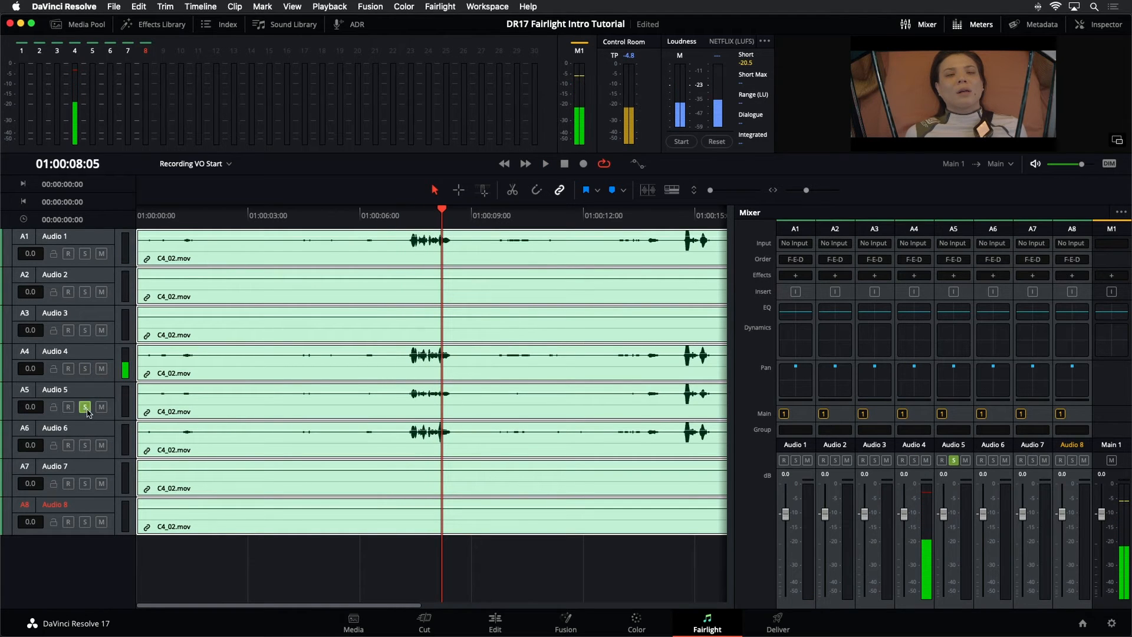
click(391, 217)
key(space)
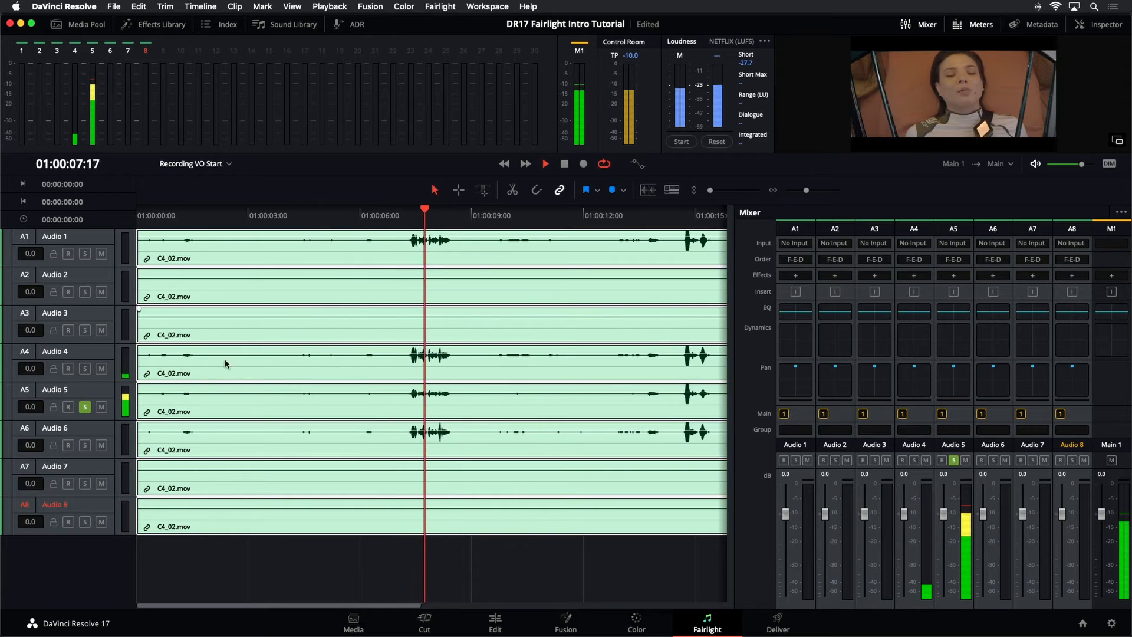
Step: Stop playback, switch the solo from Audio 5 to Audio 6, deselect the tracks, and narrow the mixer to five track strips
click(84, 407)
key(space)
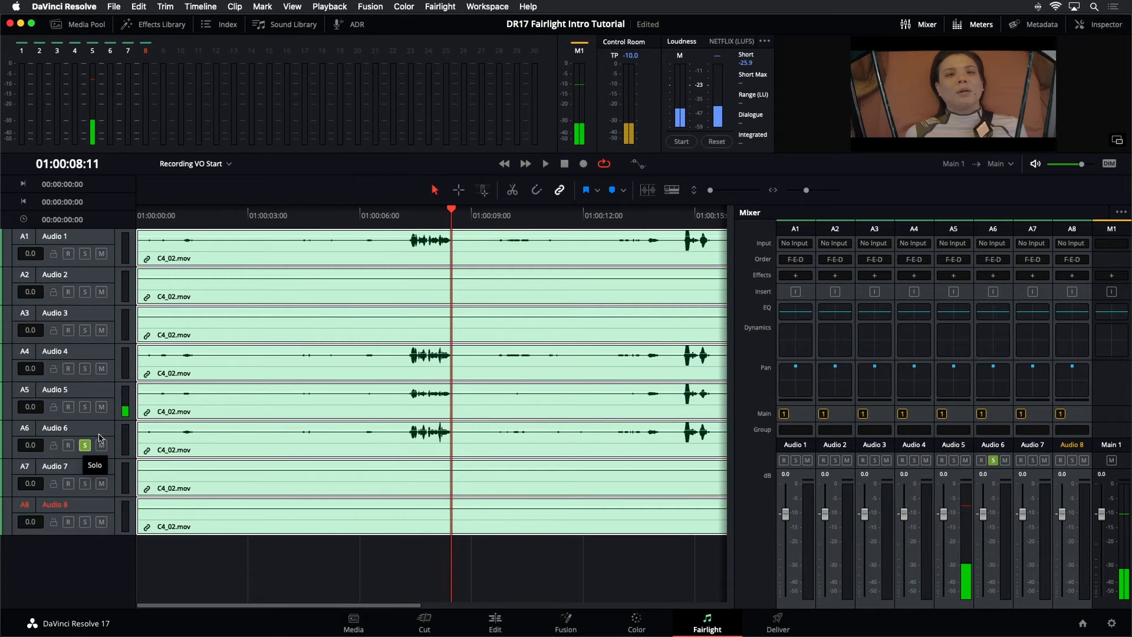
click(85, 445)
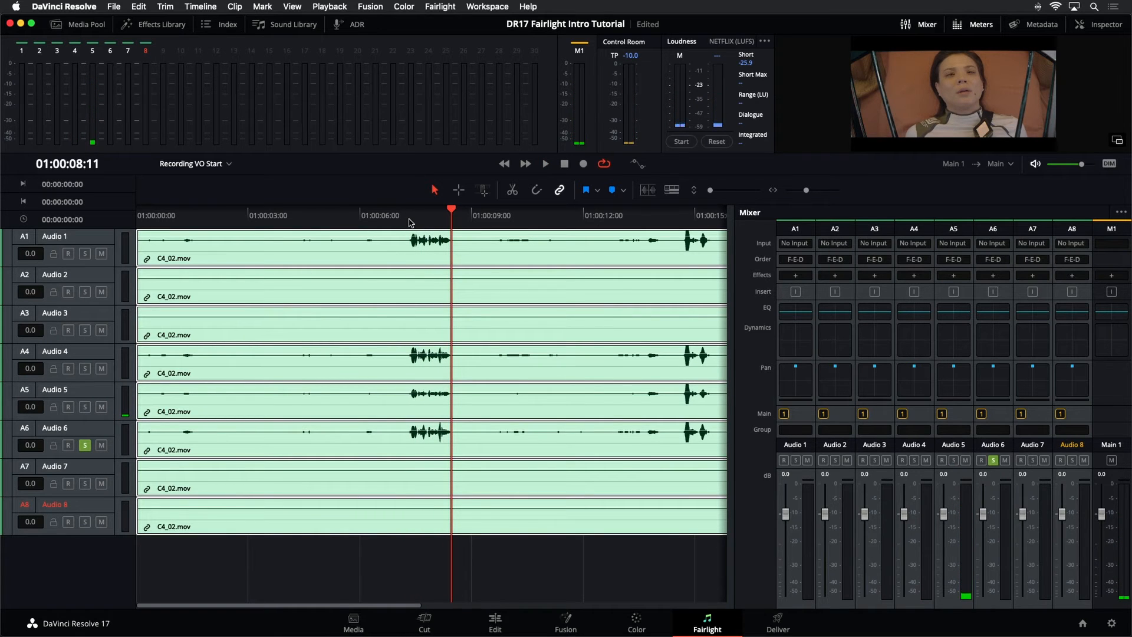
click(248, 570)
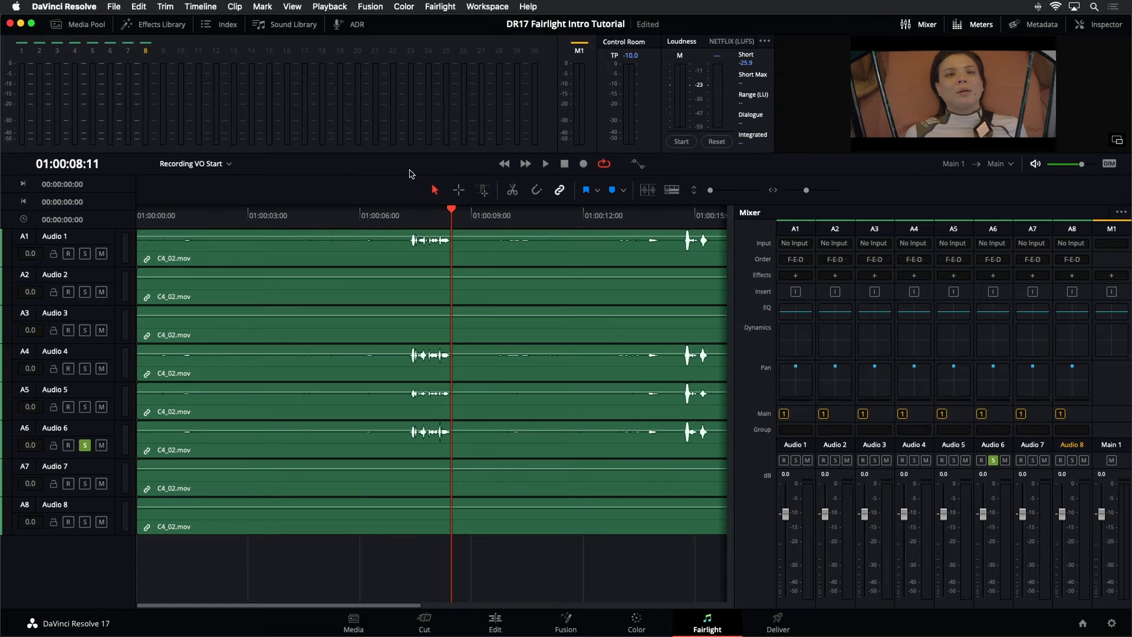
drag(734, 316, 849, 318)
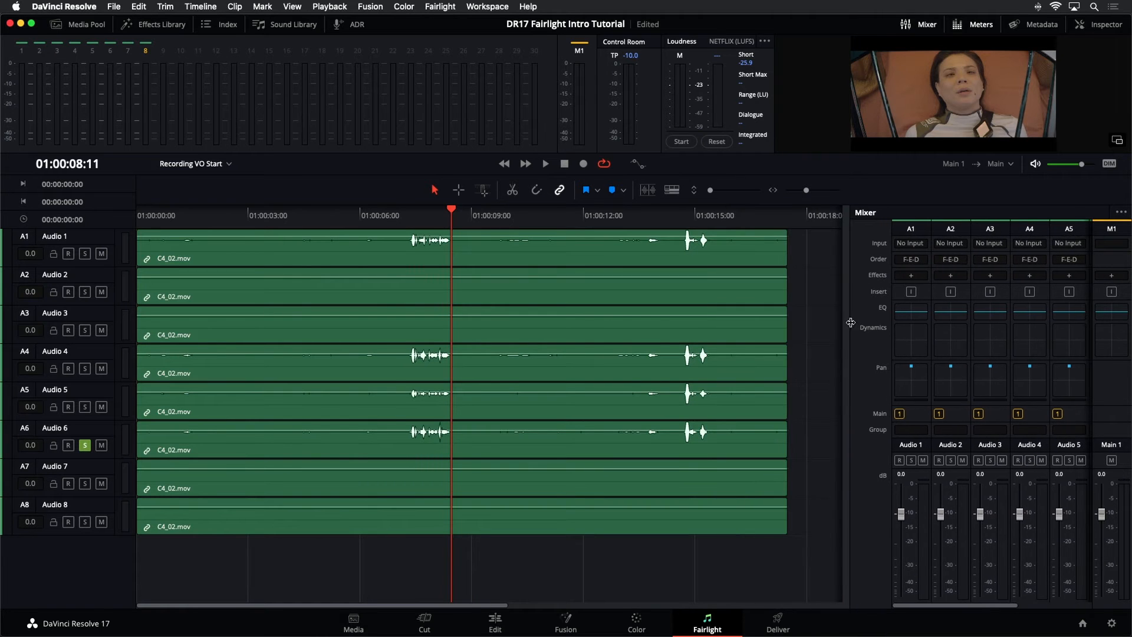
Step: Turn off the solo on Audio 6, unlink the eight C4_02.mov audio clips and deselect them
click(374, 298)
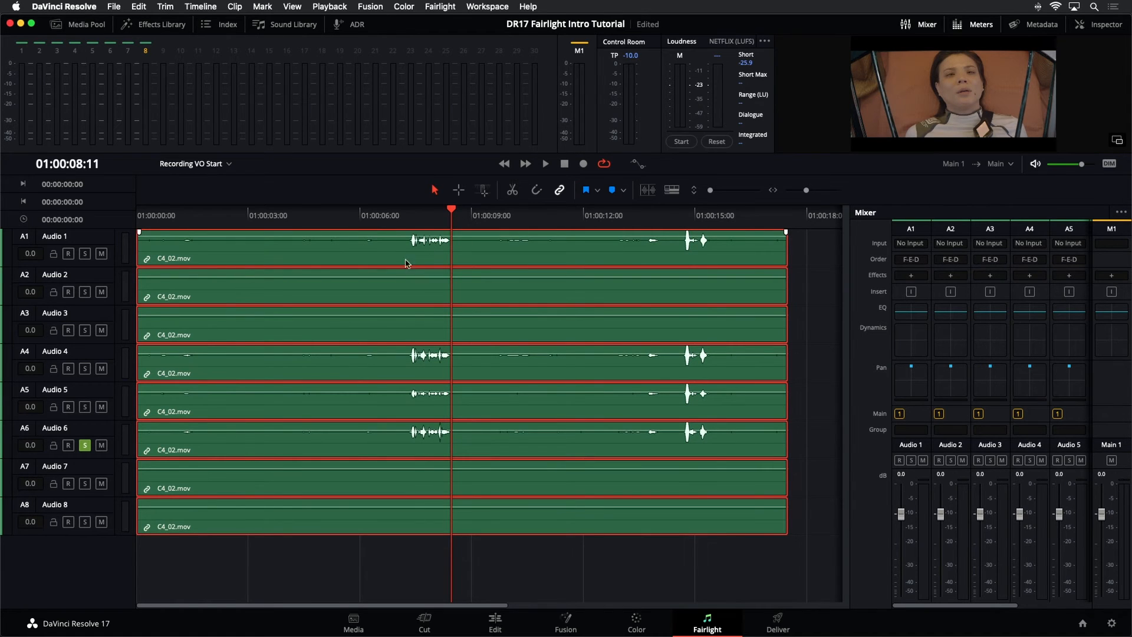
click(560, 557)
click(515, 415)
click(85, 445)
right_click(163, 329)
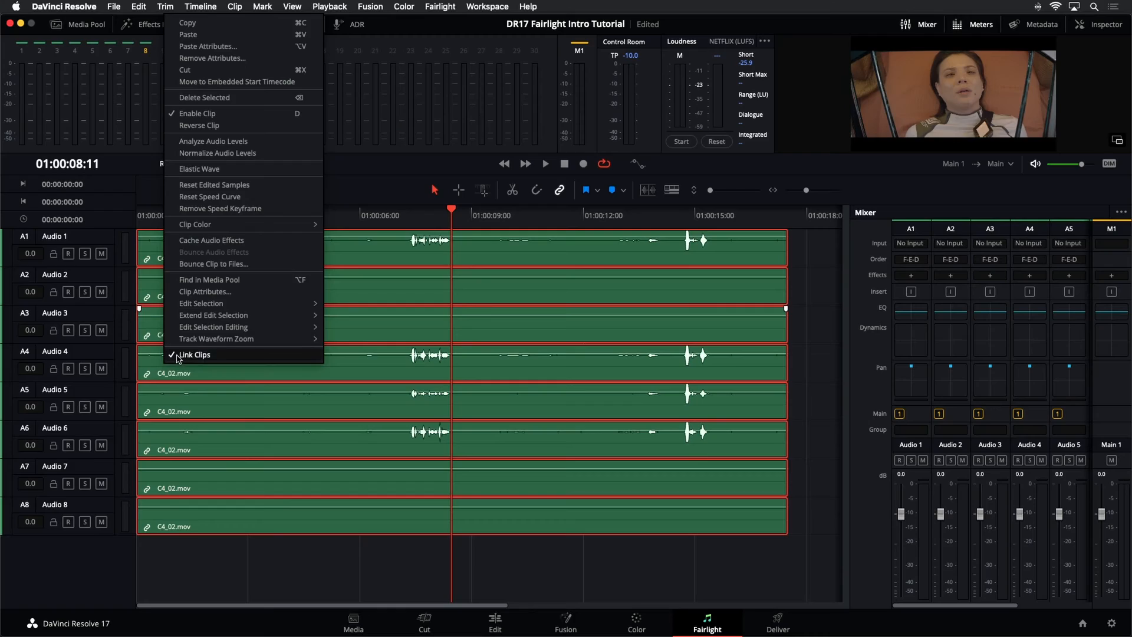
click(175, 354)
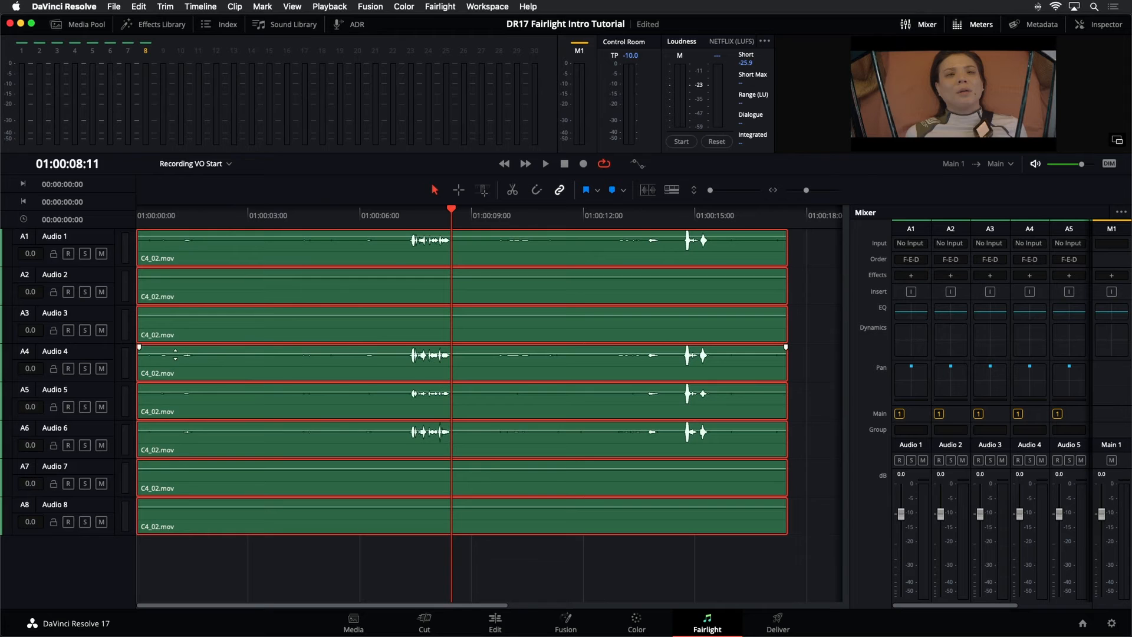
click(467, 560)
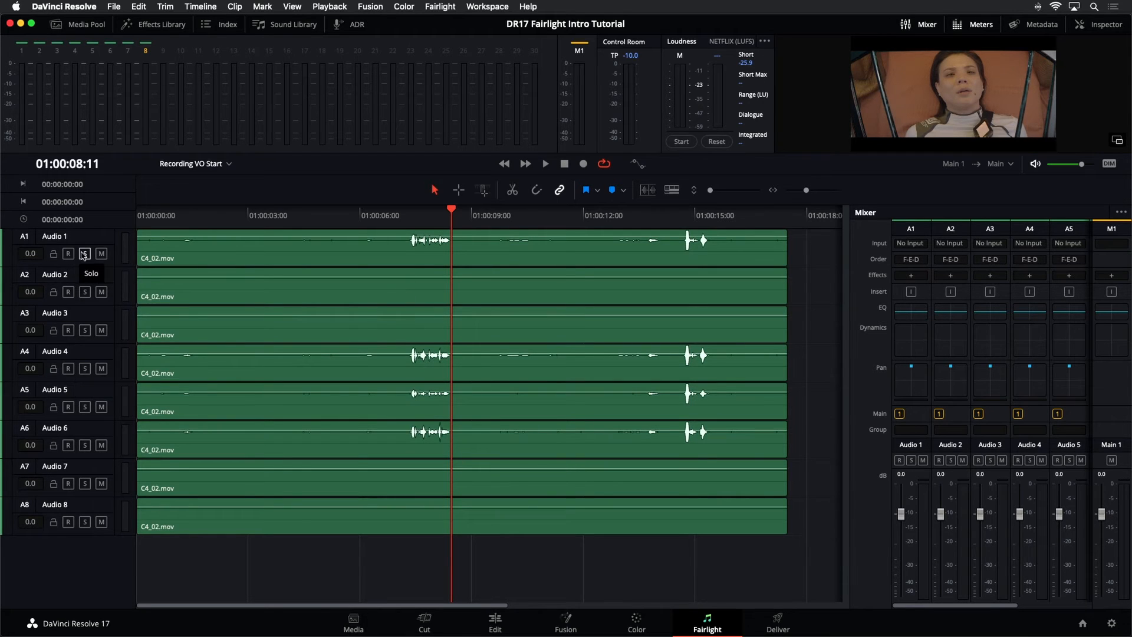
click(101, 254)
click(102, 292)
click(102, 330)
drag(101, 254, 101, 330)
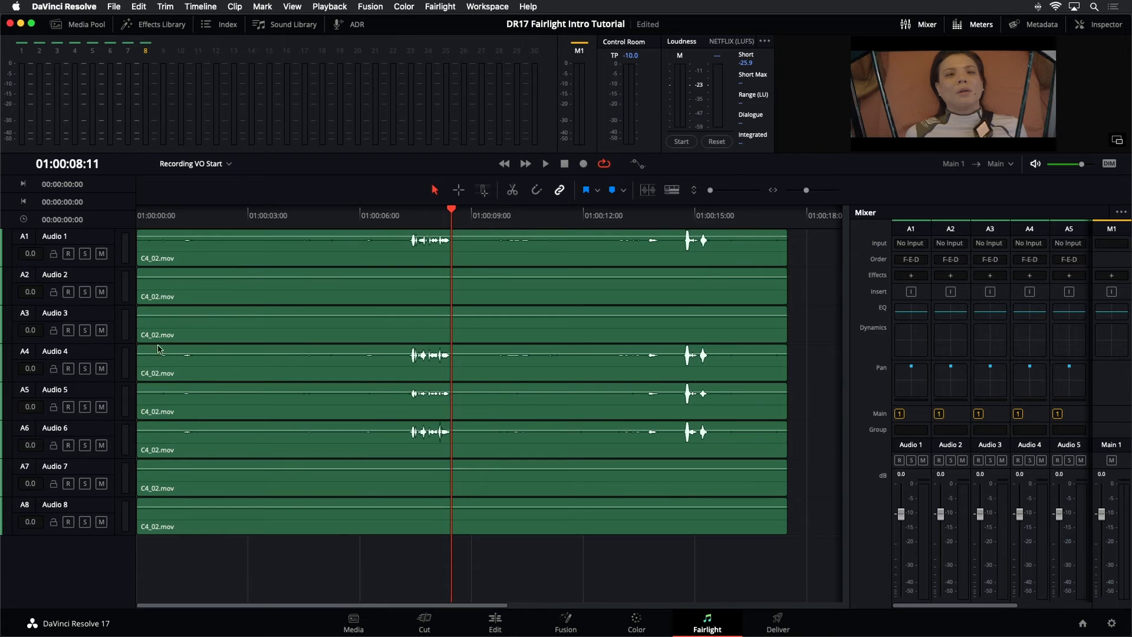
Step: Delete the silent clips on Audio 2, Audio 3, Audio 7 and Audio 8, and remove the empty tracks
click(322, 339)
click(373, 293)
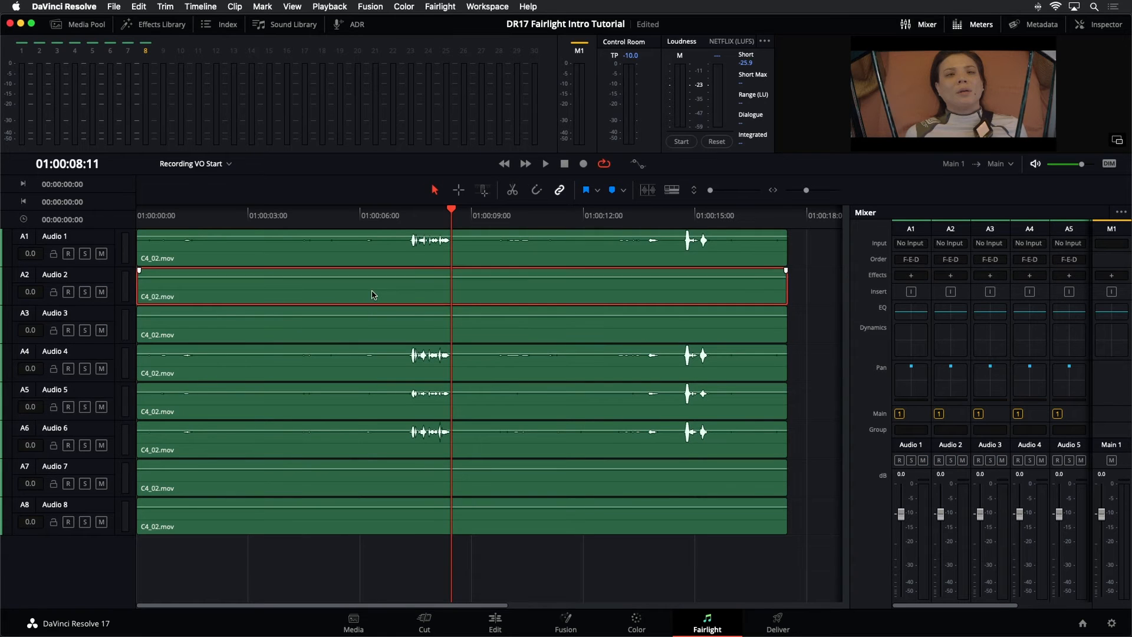
key(Delete)
click(377, 342)
key(Delete)
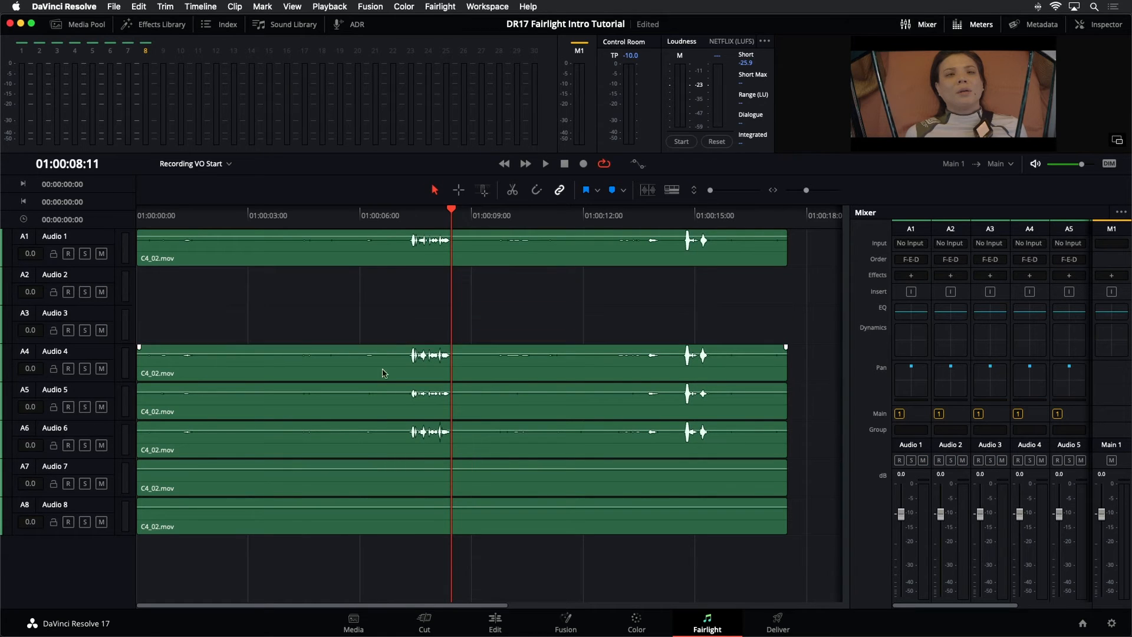
click(409, 485)
key(Delete)
click(445, 530)
key(Delete)
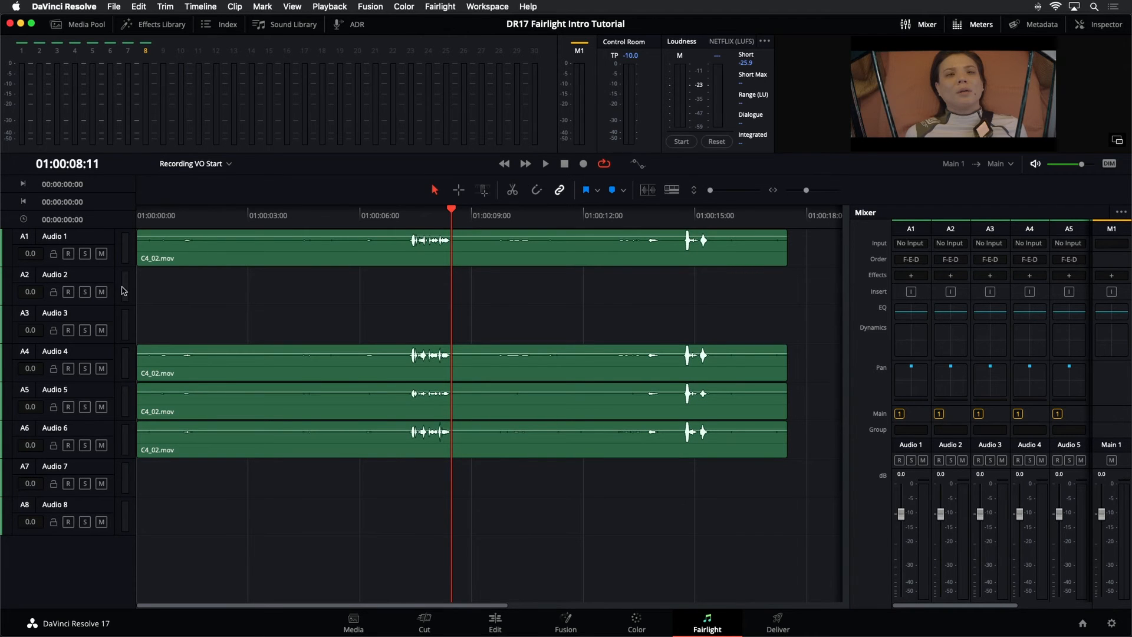
right_click(106, 275)
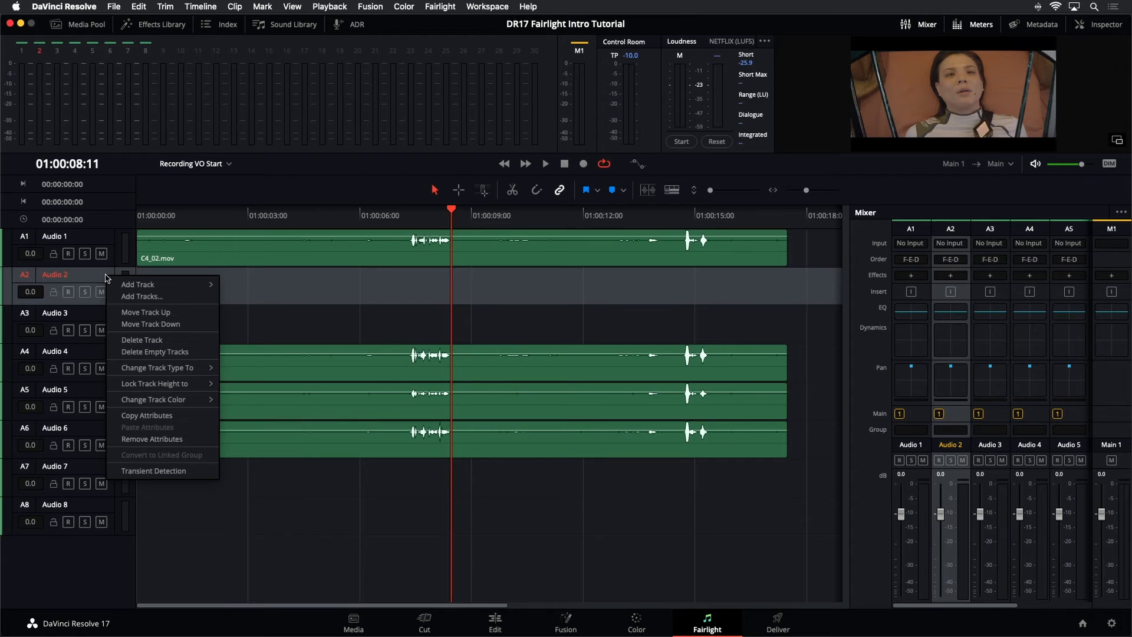
click(147, 352)
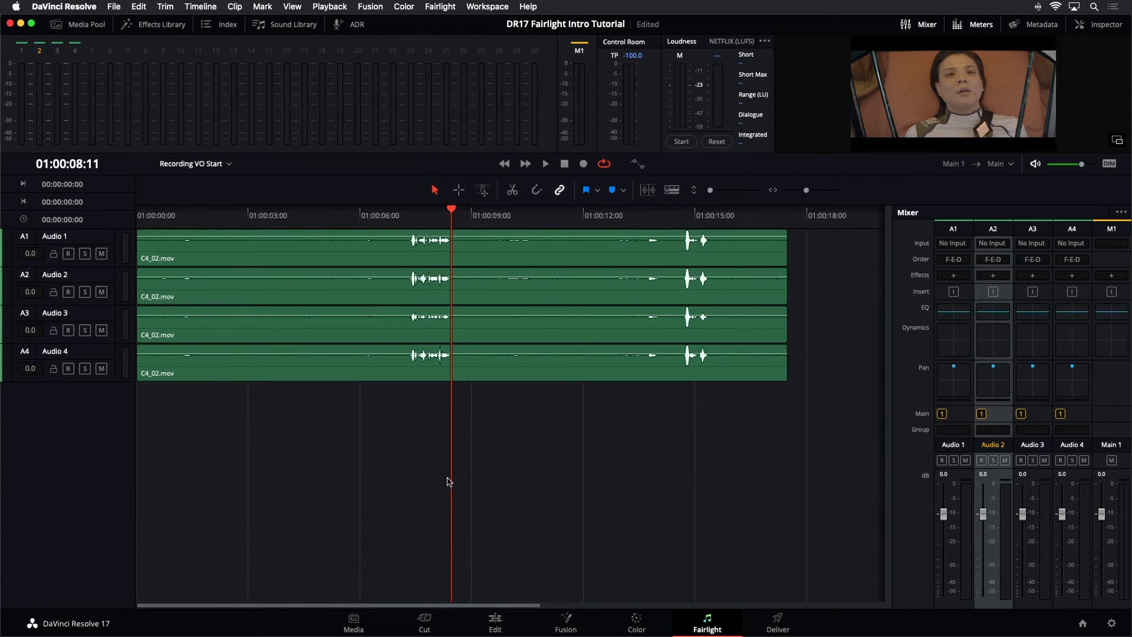
Step: Delete the clips on Audio 2, Audio 3 and Audio 4, and remove the emptied tracks so only Audio 1 remains
click(405, 215)
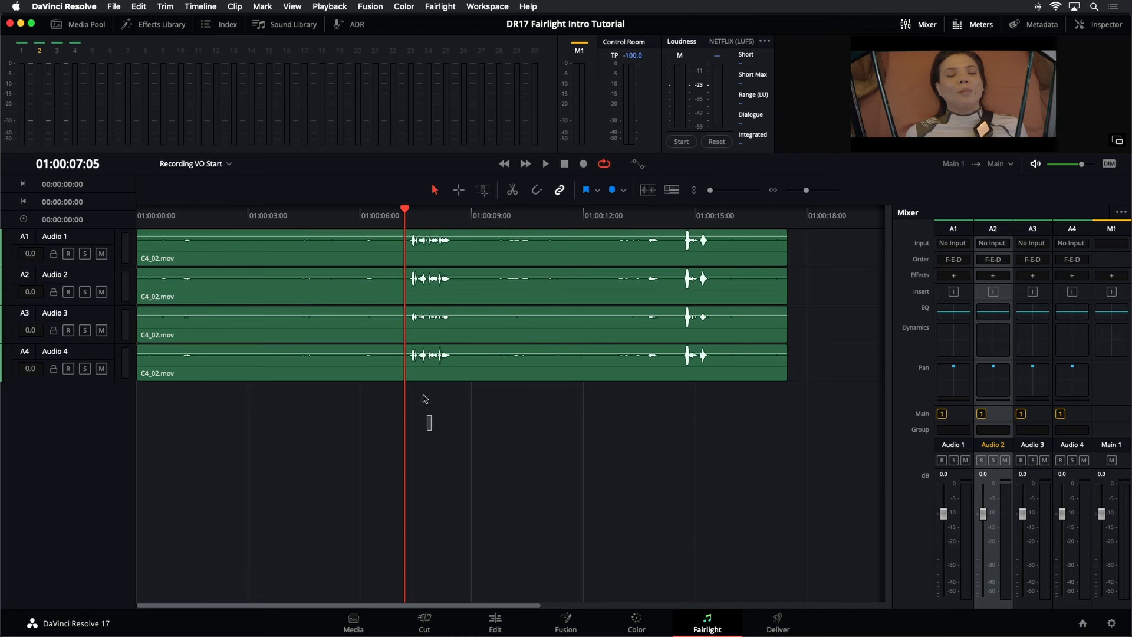
drag(423, 398, 414, 287)
key(Delete)
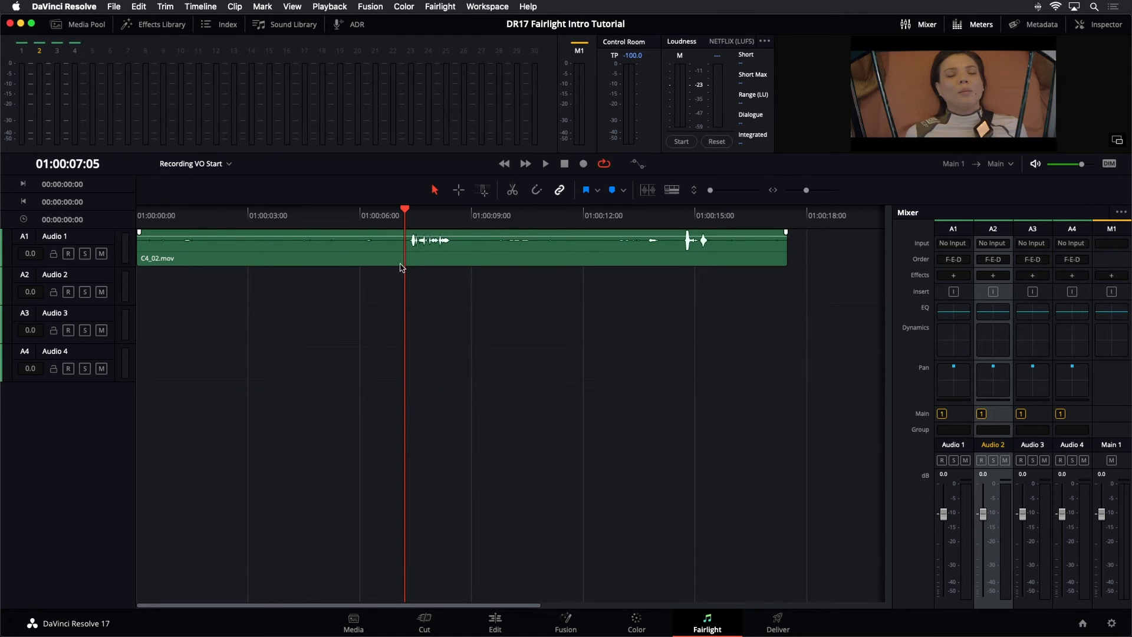
right_click(103, 275)
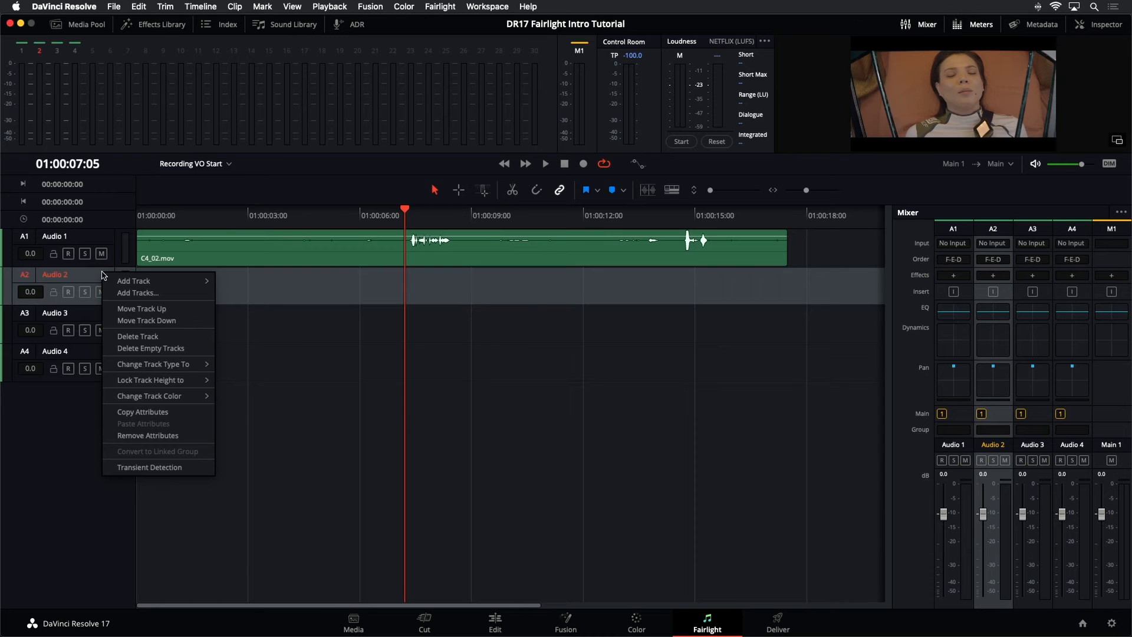
click(135, 348)
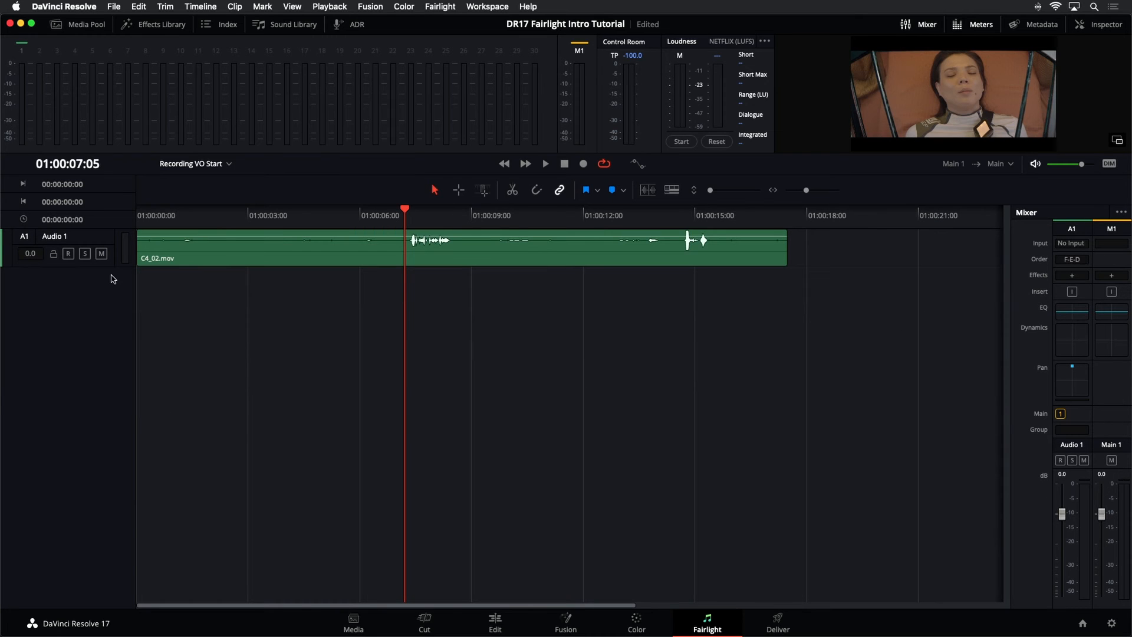
Step: Make the Audio 1 track taller and listen to its dialogue from 01:00:06:15
drag(114, 265, 125, 371)
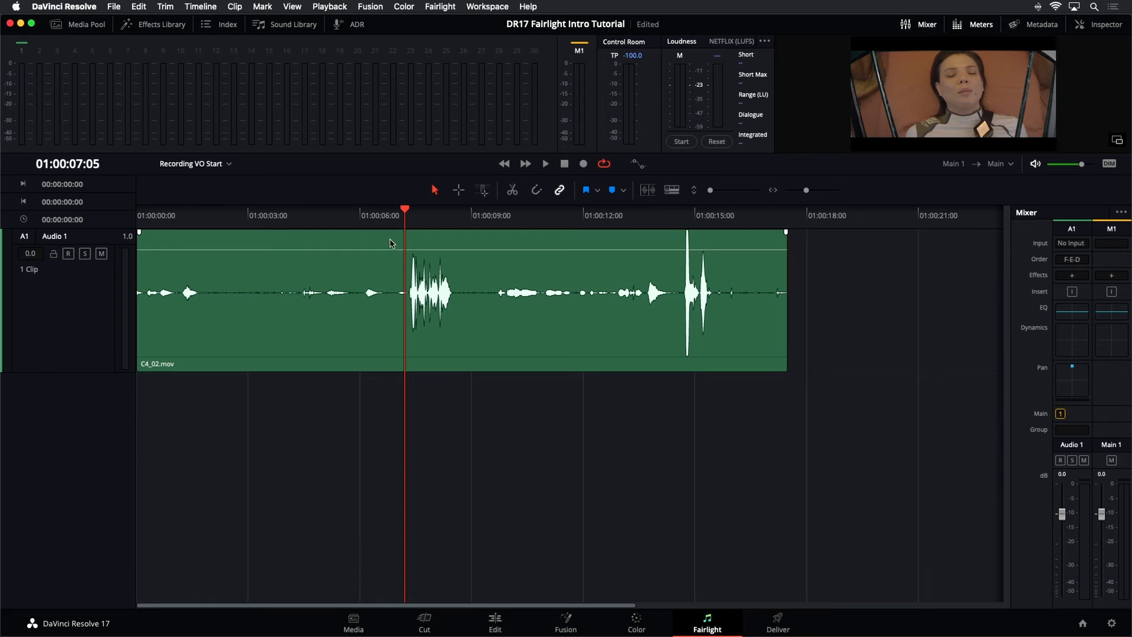
click(384, 216)
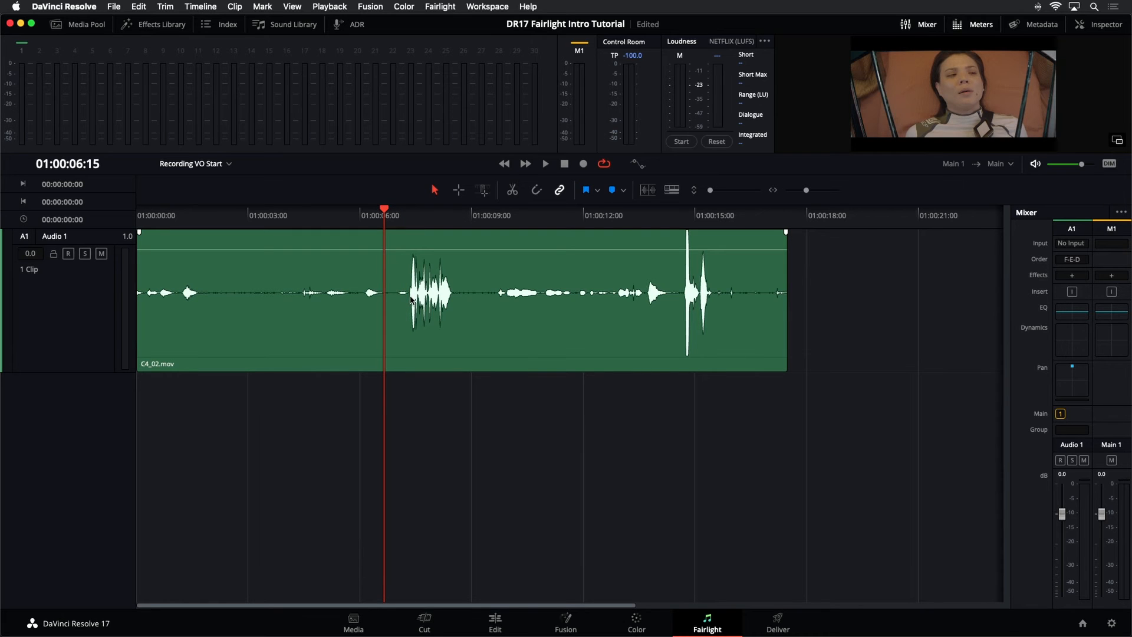
key(space)
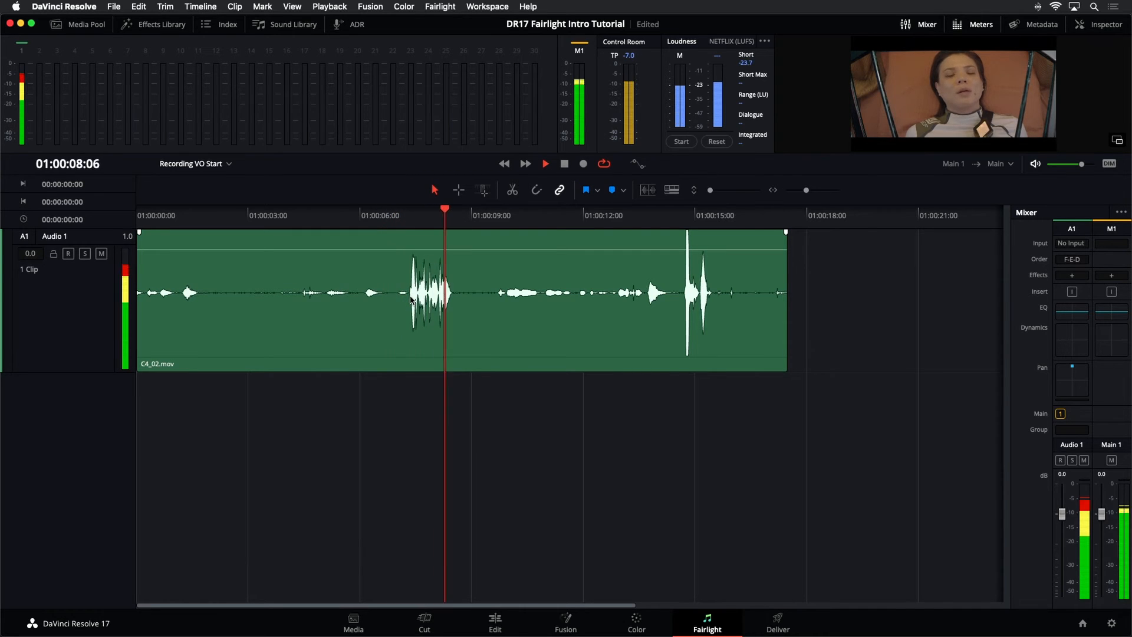
key(space)
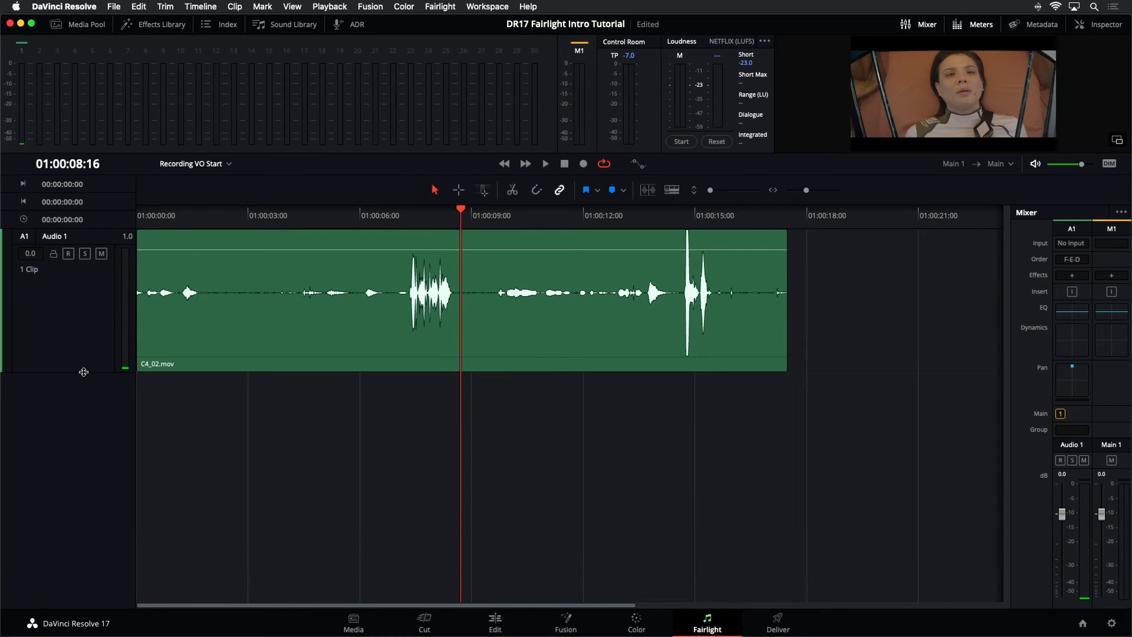
drag(83, 371, 84, 332)
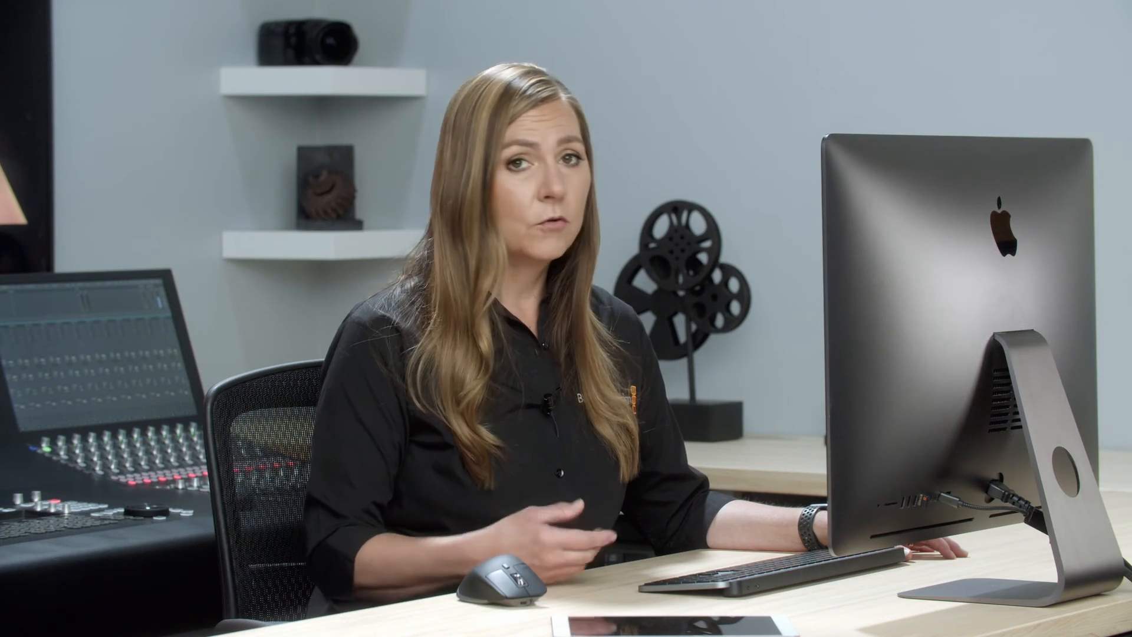
Step: Set the source channel of the C4_02.mov clip on Audio 1 to Embedded Channel 5 in its clip attributes
right_click(468, 260)
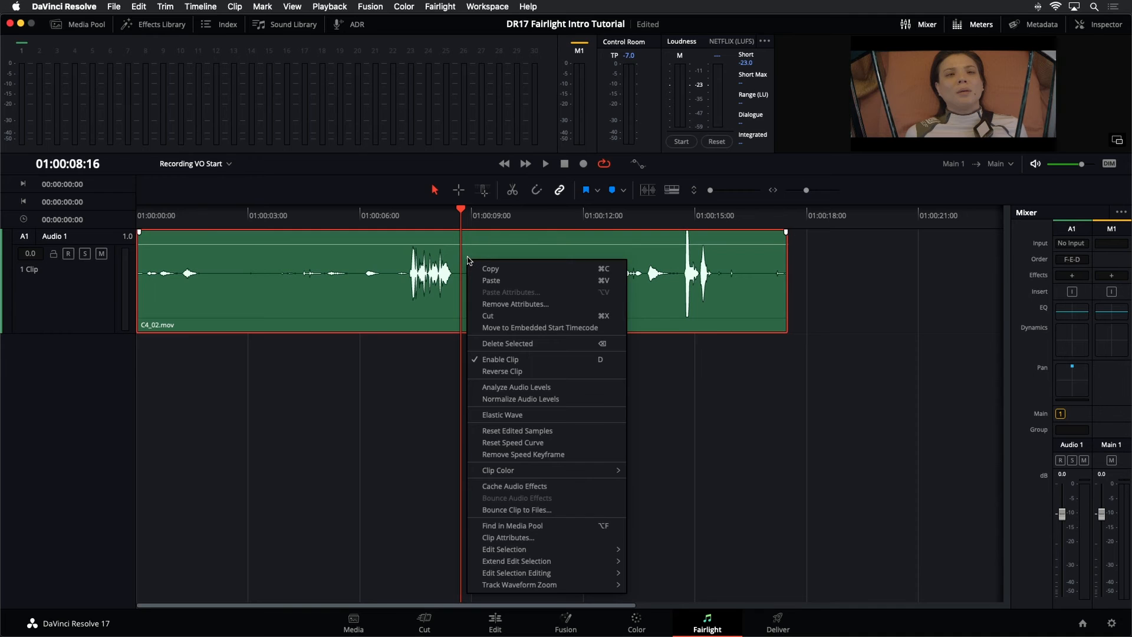
click(487, 538)
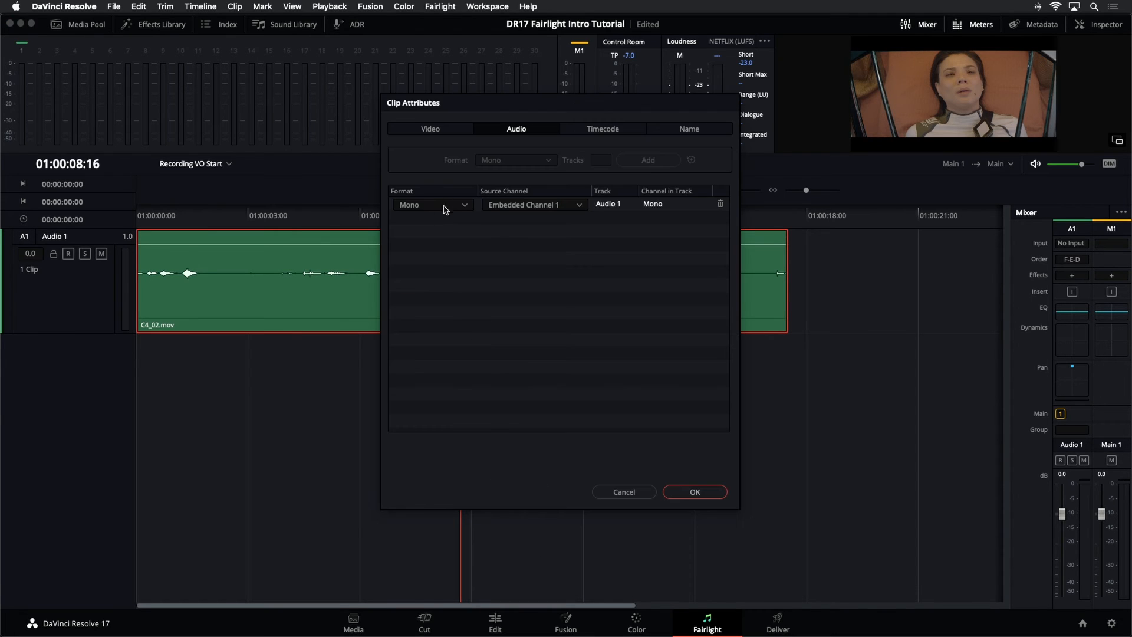
click(578, 205)
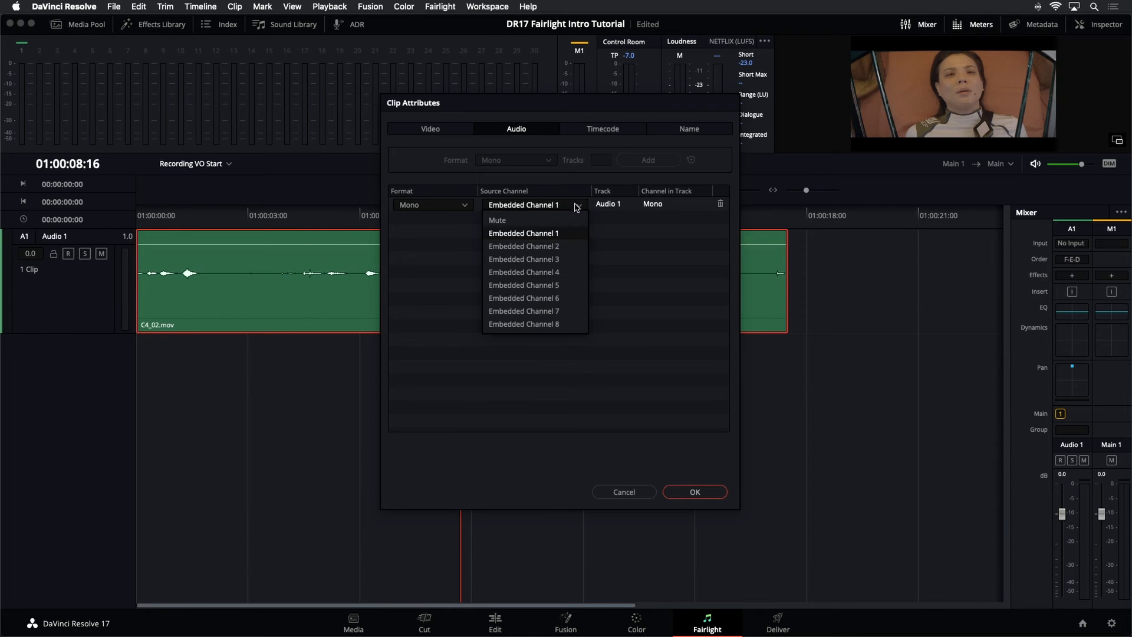
click(562, 286)
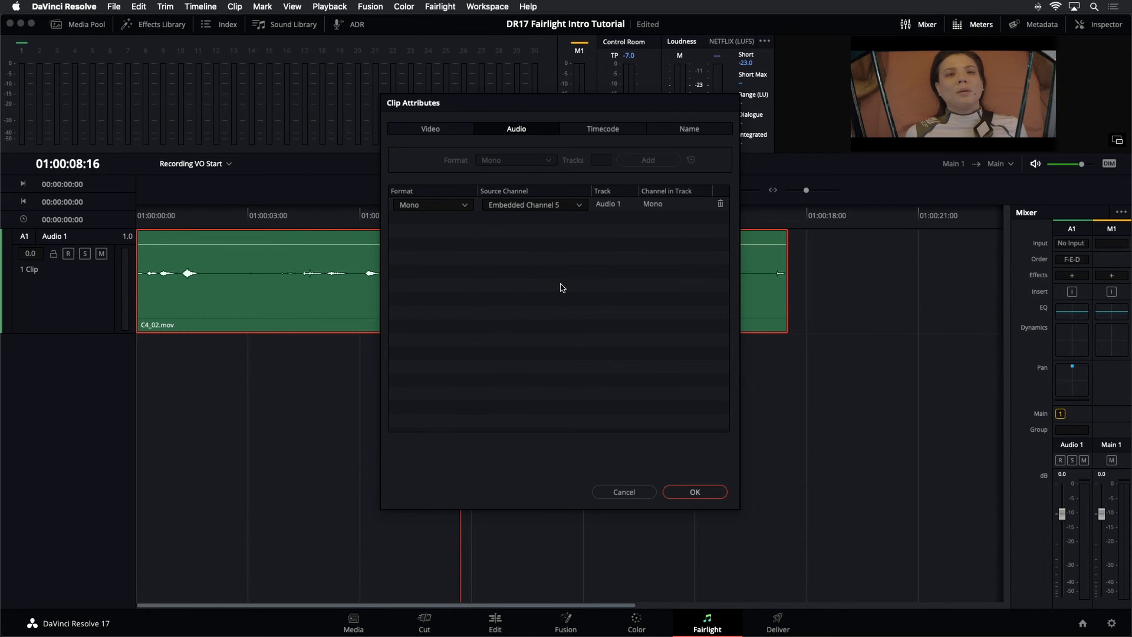
click(696, 491)
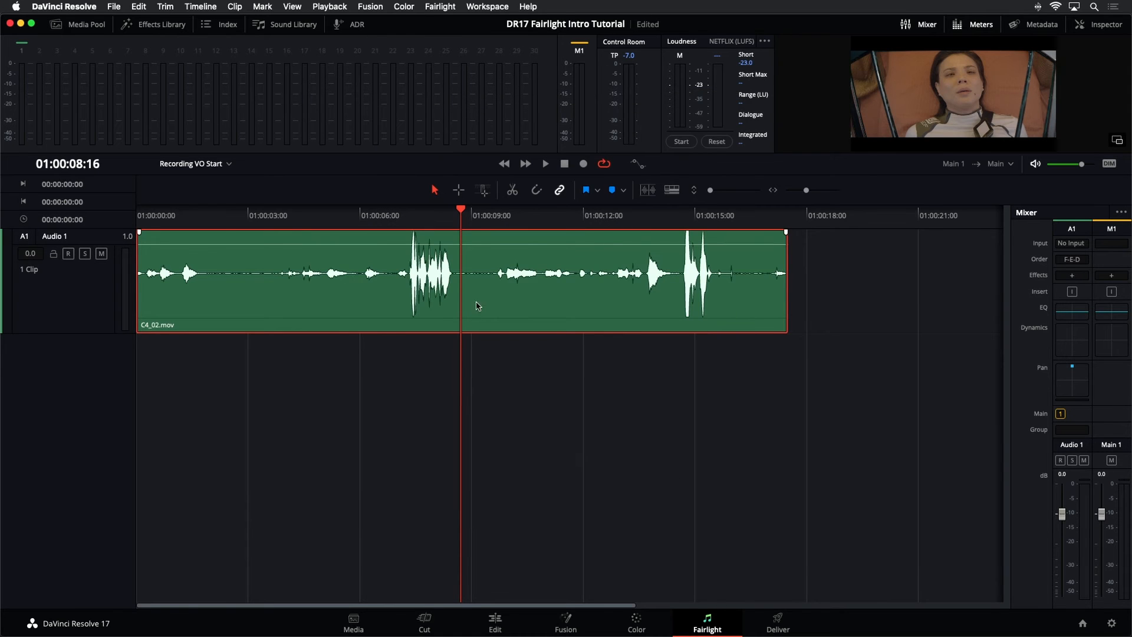
Step: Set the C4_02.mov clip's source channel to Embedded Channel 6 in its clip attributes
right_click(477, 306)
click(512, 537)
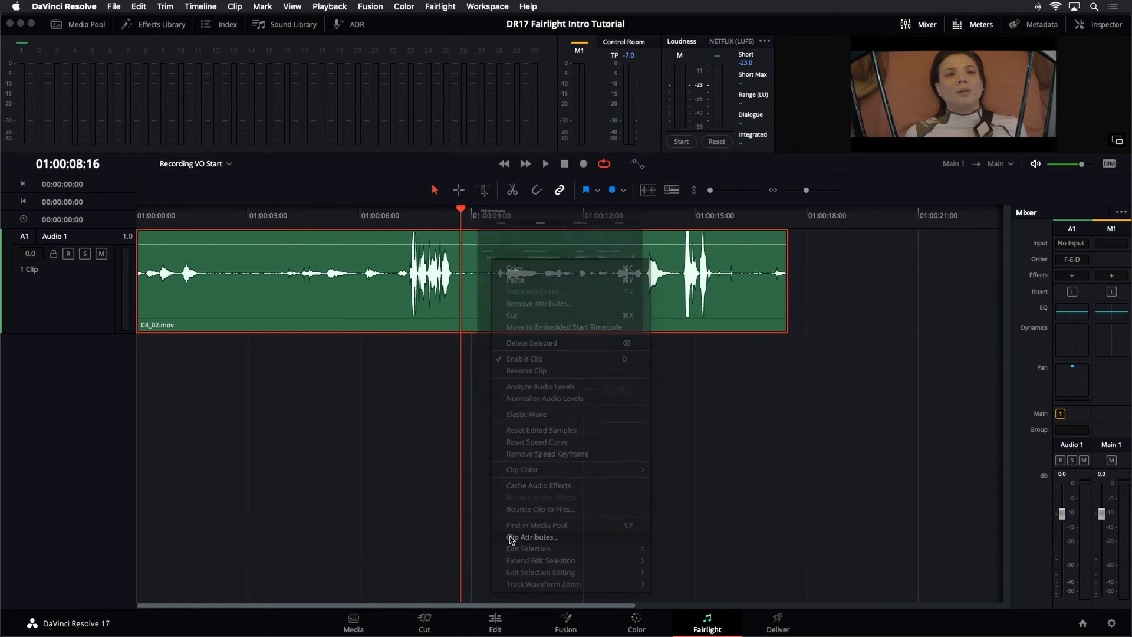
click(534, 204)
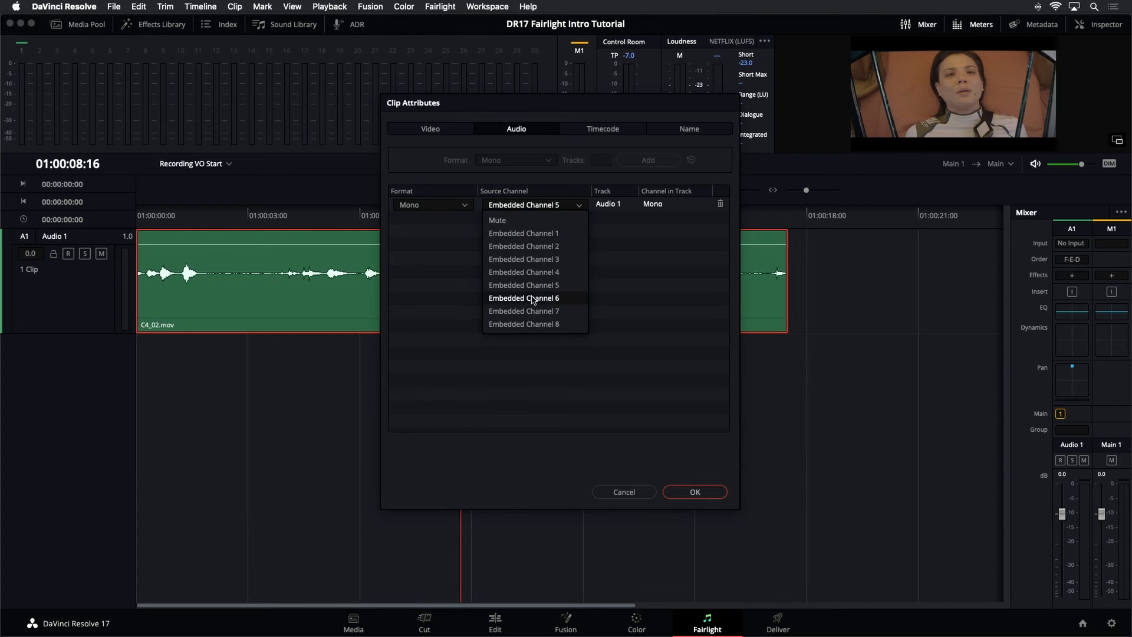
click(532, 300)
click(693, 492)
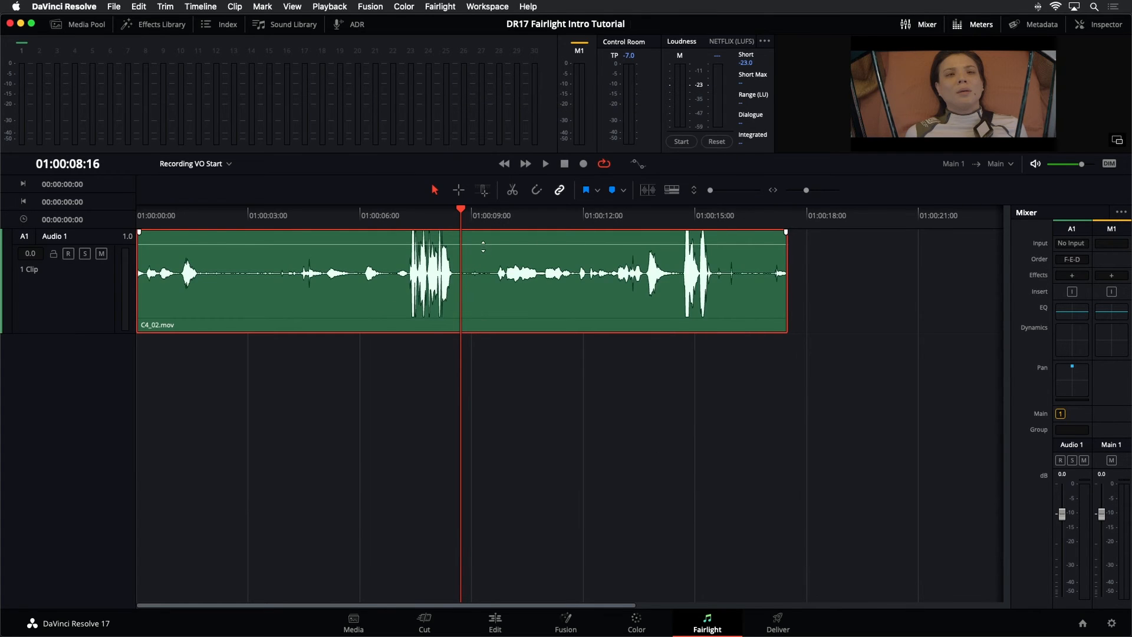
Step: Lower the C4_02.mov clip's volume slightly and play the dialogue just before 01:00:07:05
drag(483, 247, 483, 253)
click(389, 210)
key(space)
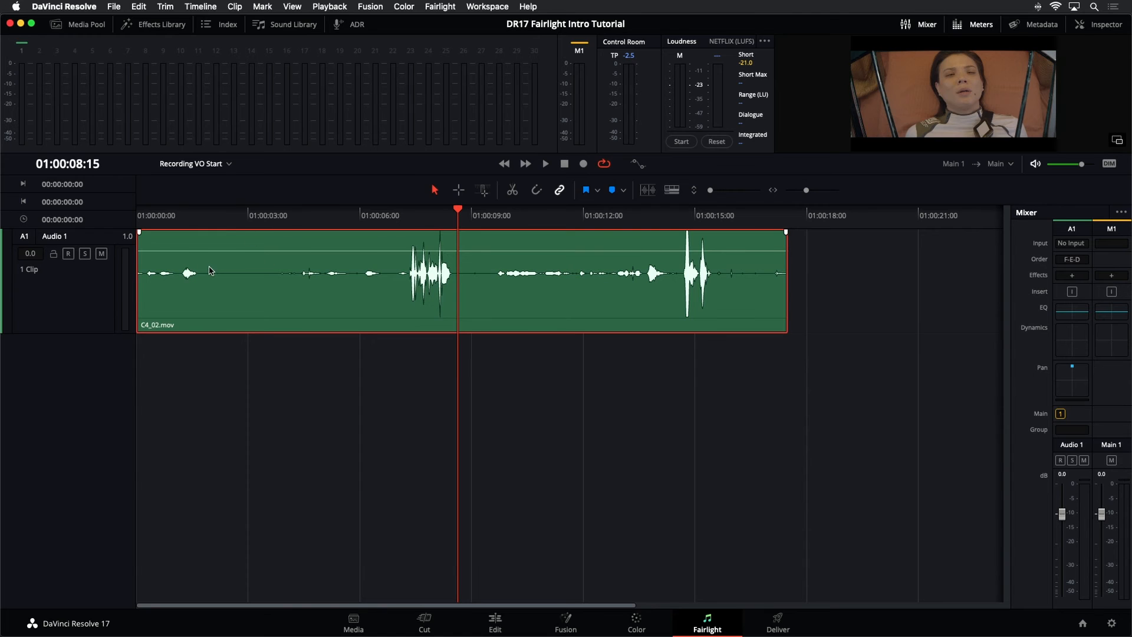
Step: Change the Audio 1 track type to Adaptive with 4 channels
right_click(211, 269)
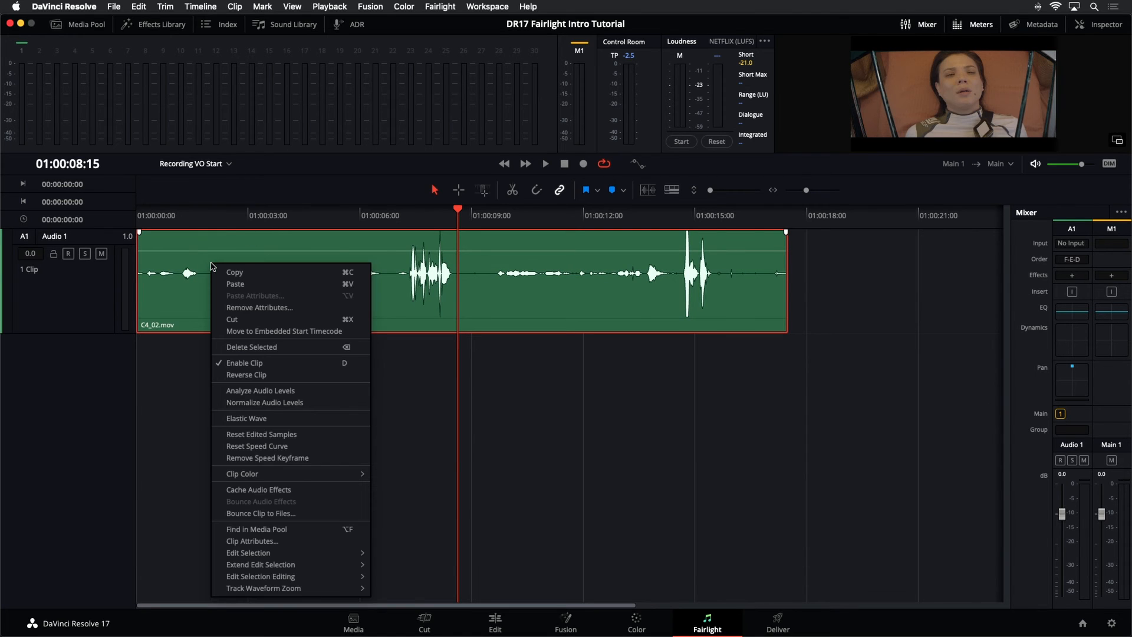
click(80, 327)
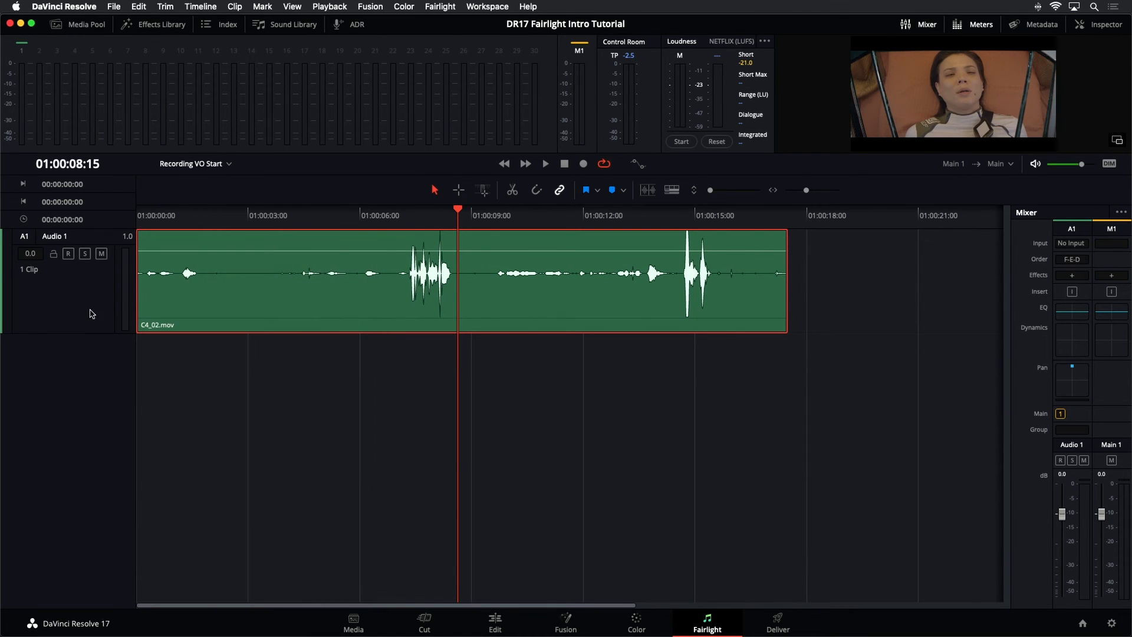
click(61, 303)
right_click(71, 275)
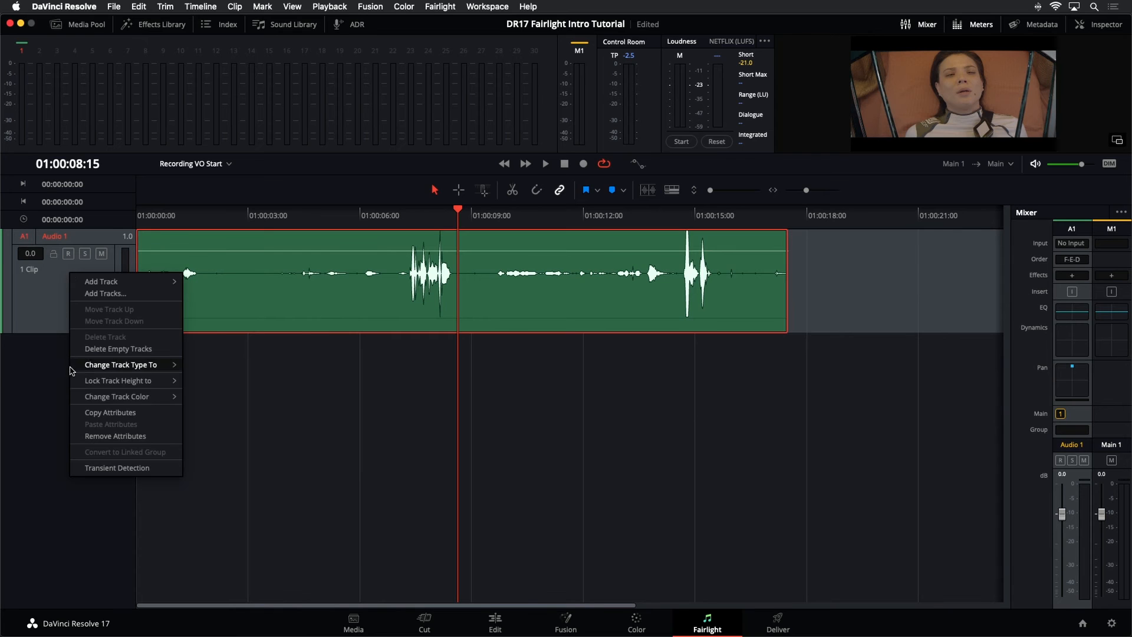
mouse_move(169, 366)
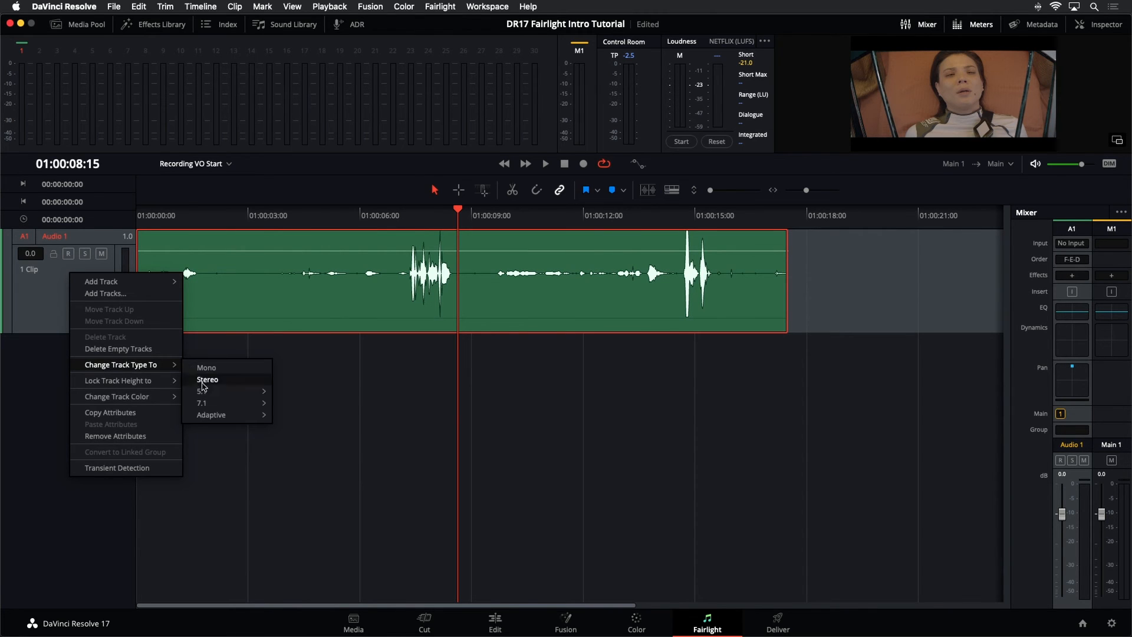
mouse_move(258, 419)
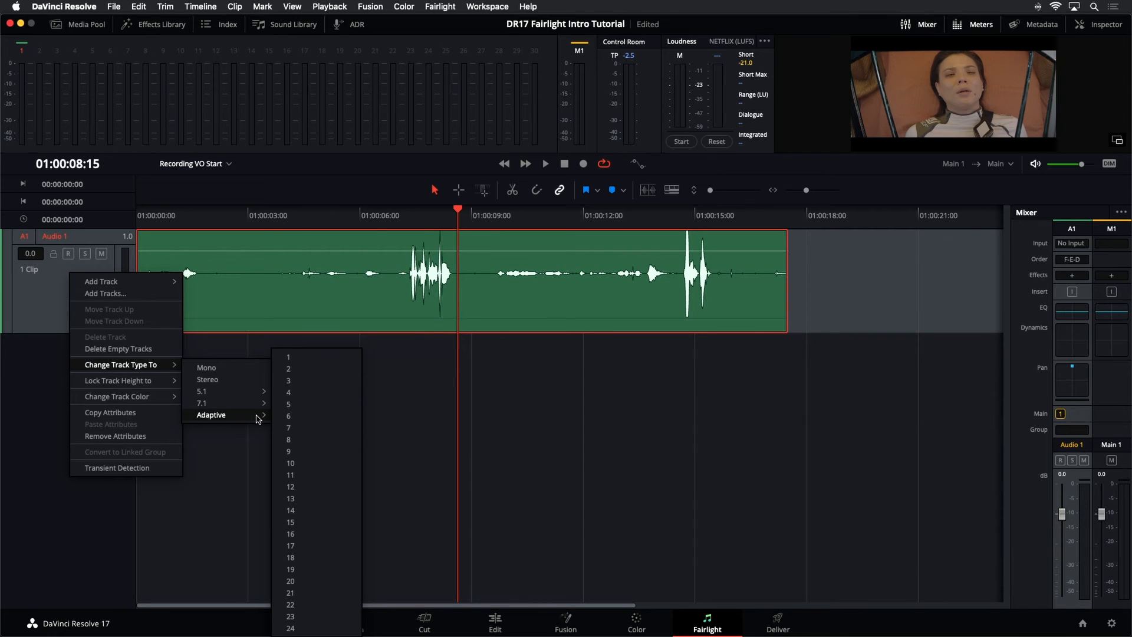
click(286, 393)
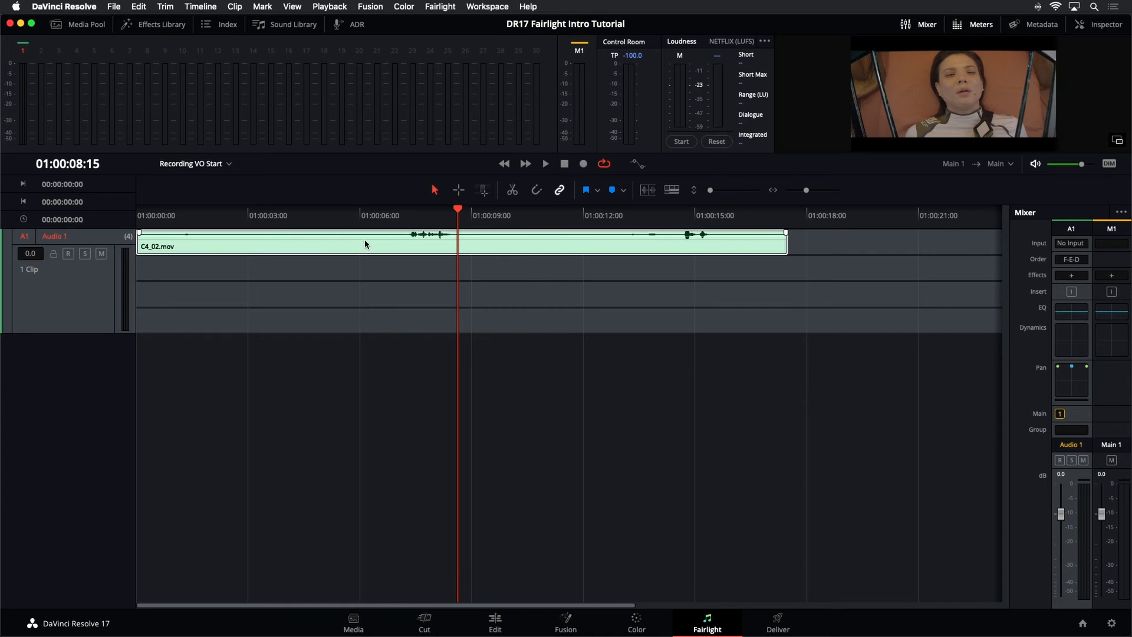
Step: Change the C4_02.mov clip's audio format to Adaptive 4 in its clip attributes
right_click(365, 242)
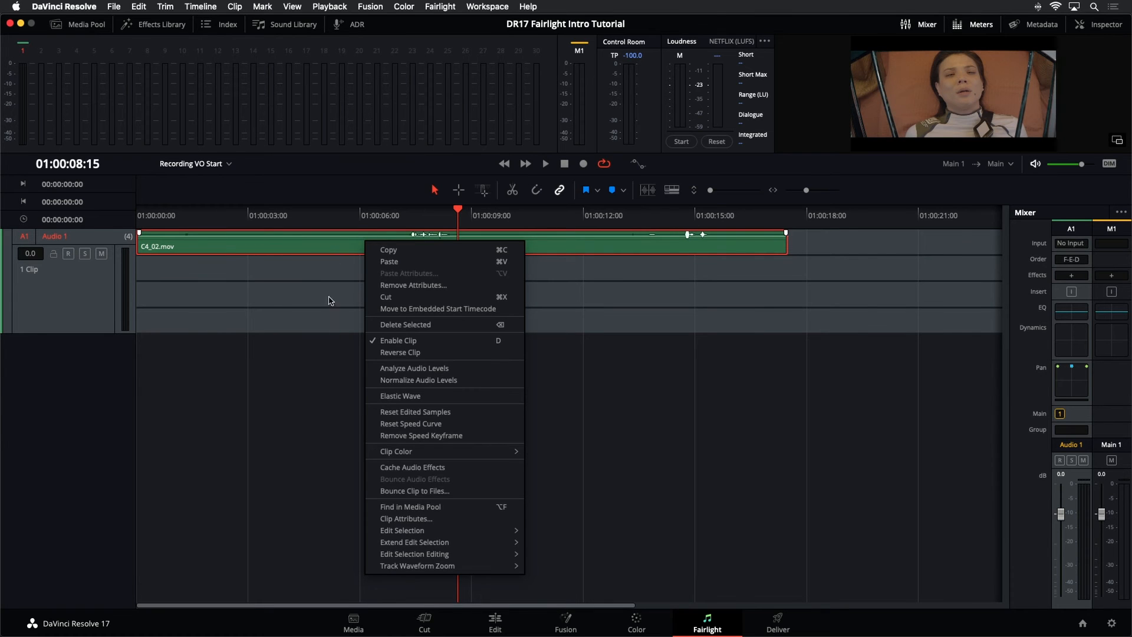
click(392, 520)
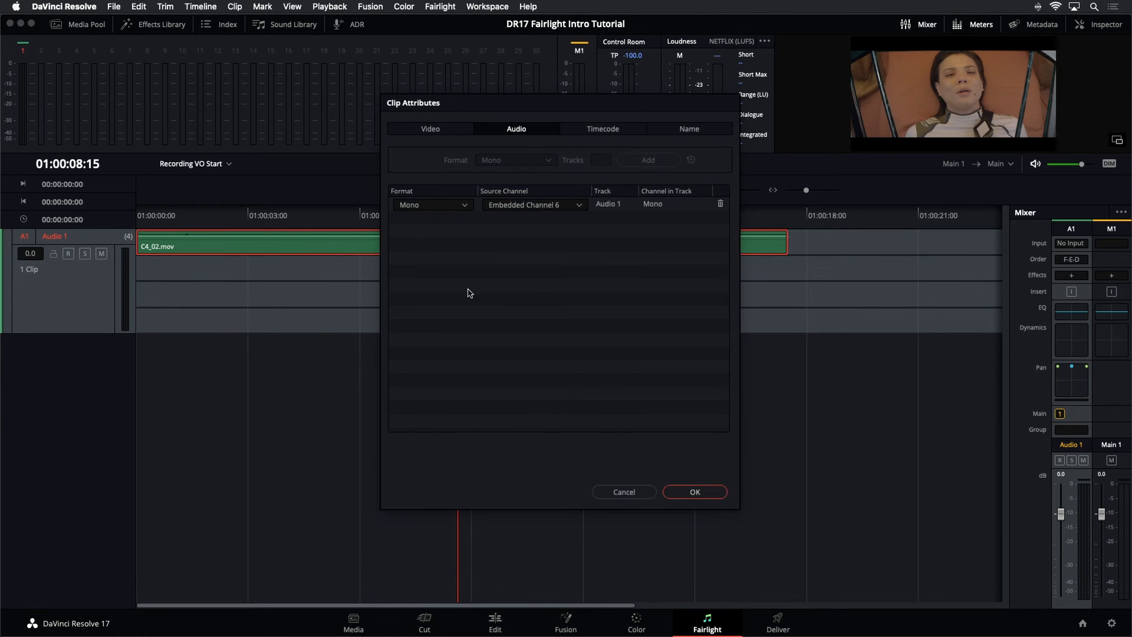
click(453, 206)
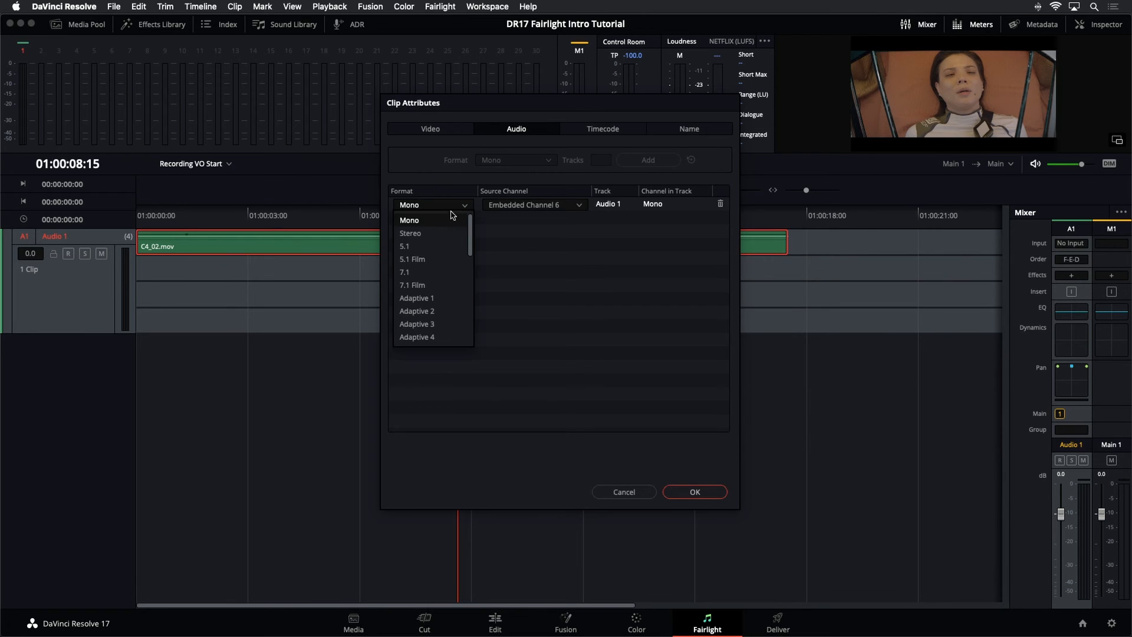
click(457, 339)
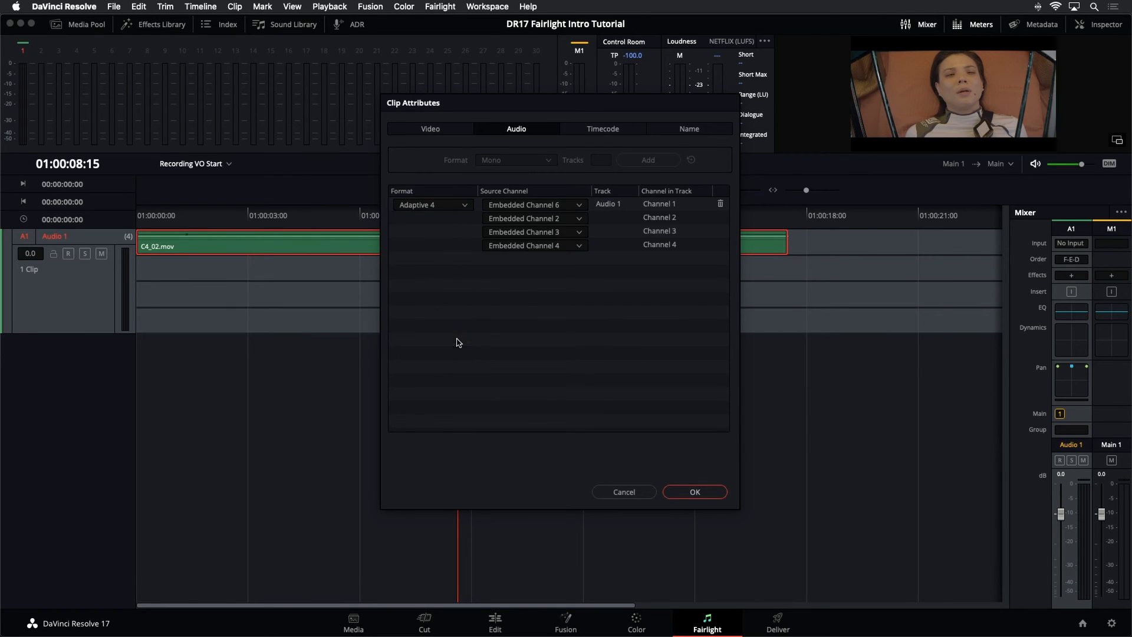
Step: Assign Embedded Channels 1, 4, 5 and 7 to channels 1 through 4 of the adaptive clip and apply the attributes
click(559, 206)
click(560, 233)
click(563, 219)
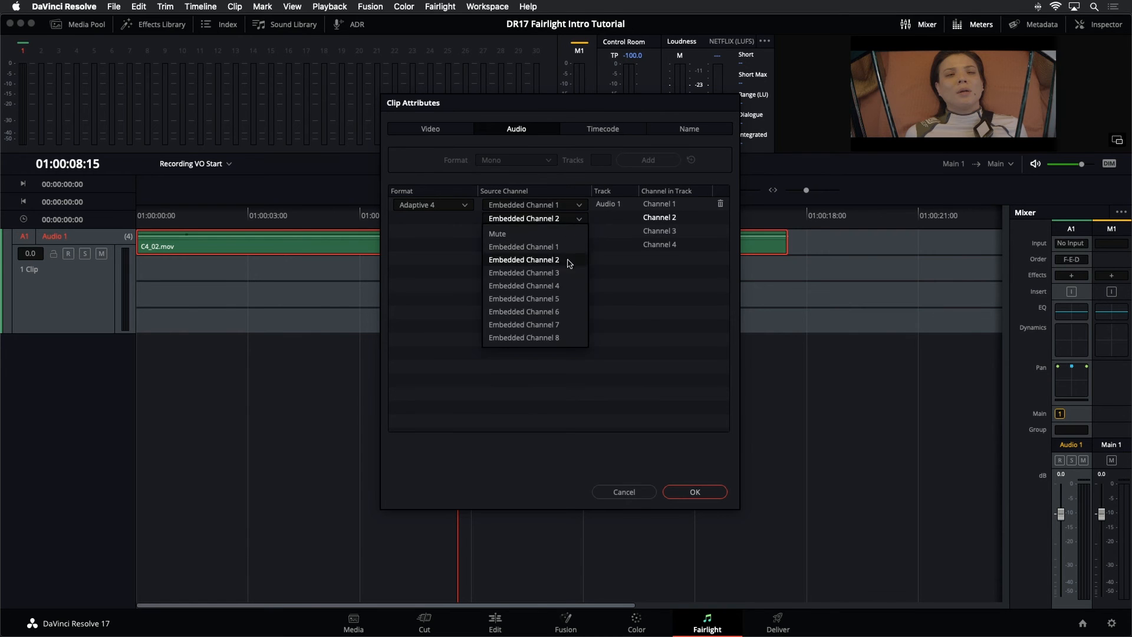
click(574, 289)
click(571, 232)
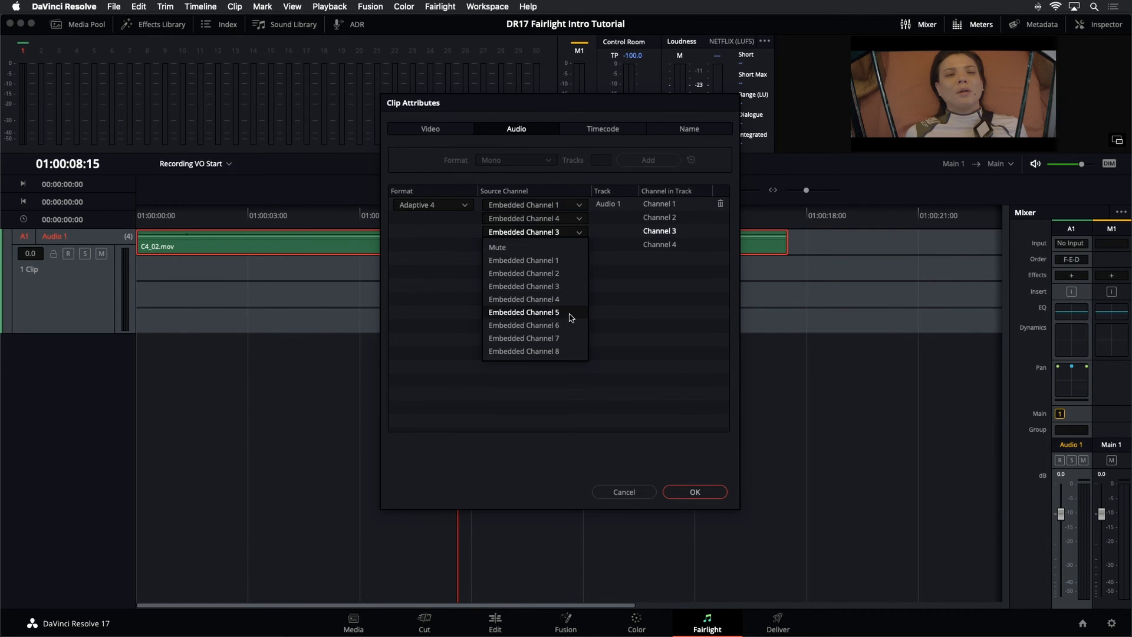
click(570, 311)
click(567, 245)
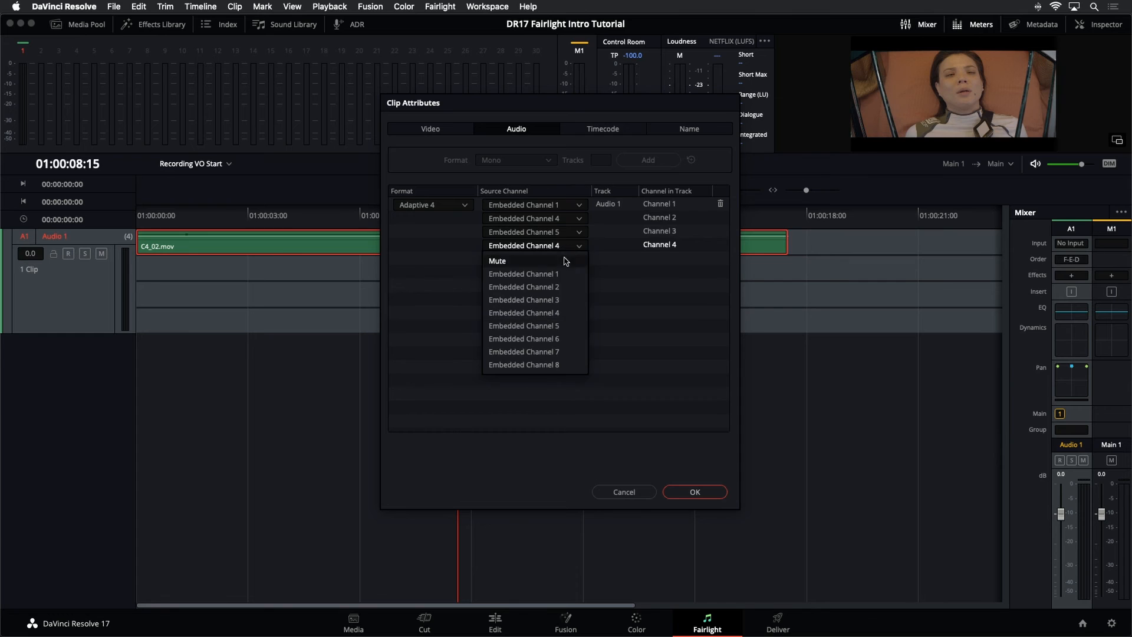
click(570, 348)
click(701, 495)
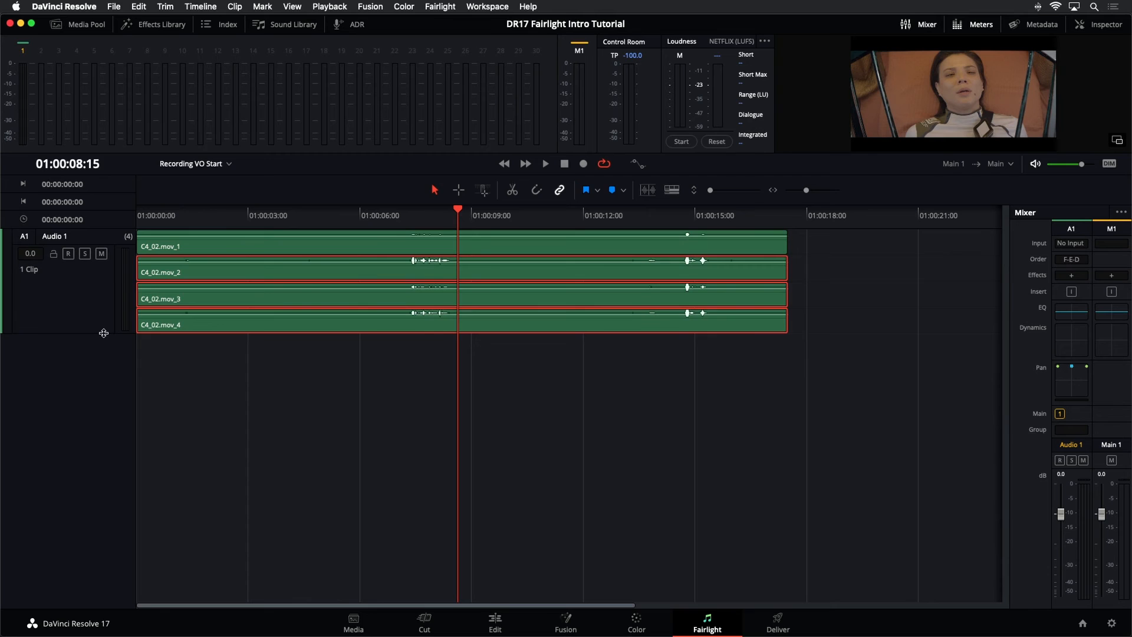
Step: Enlarge the Audio 1 track's height, check its clip at 01:00:06:09 on the Edit page and return to Fairlight
drag(103, 333, 107, 487)
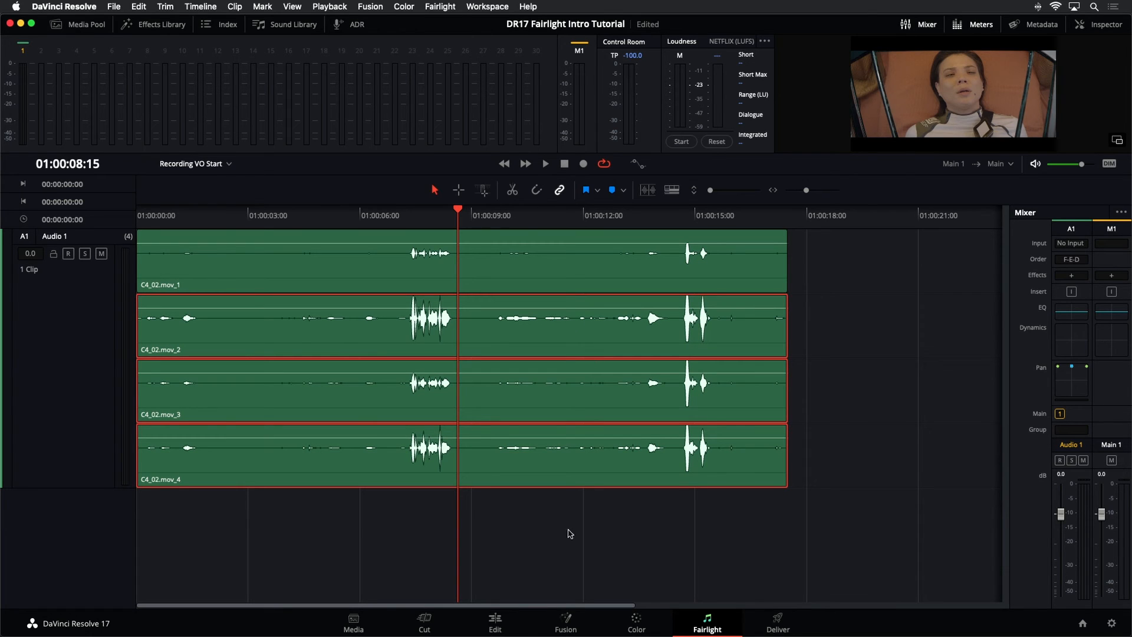
click(495, 624)
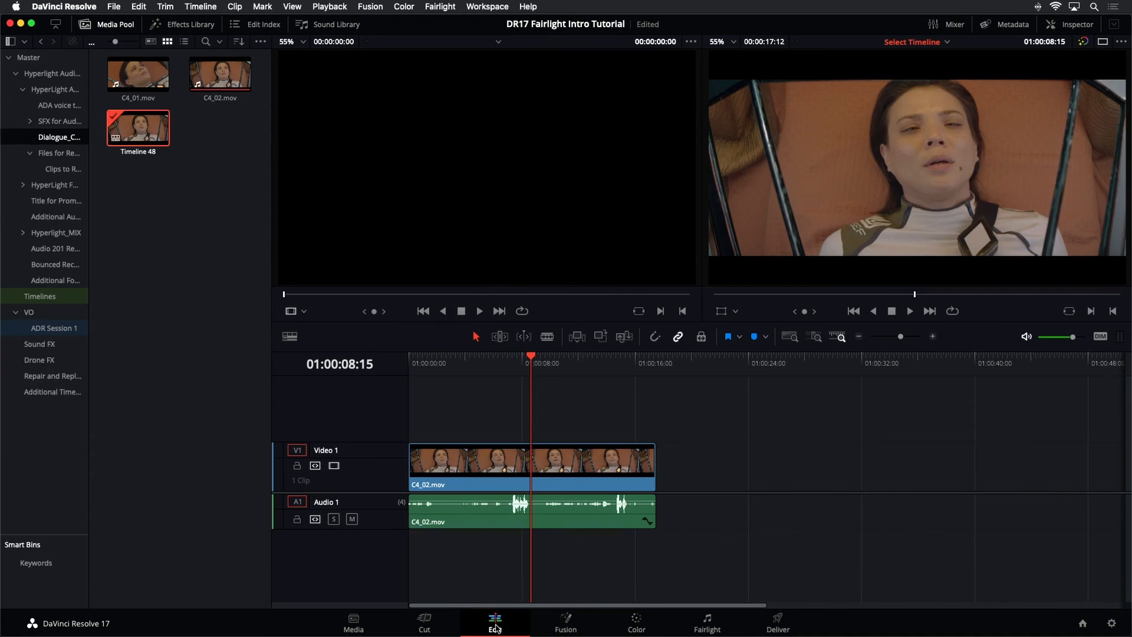
click(500, 359)
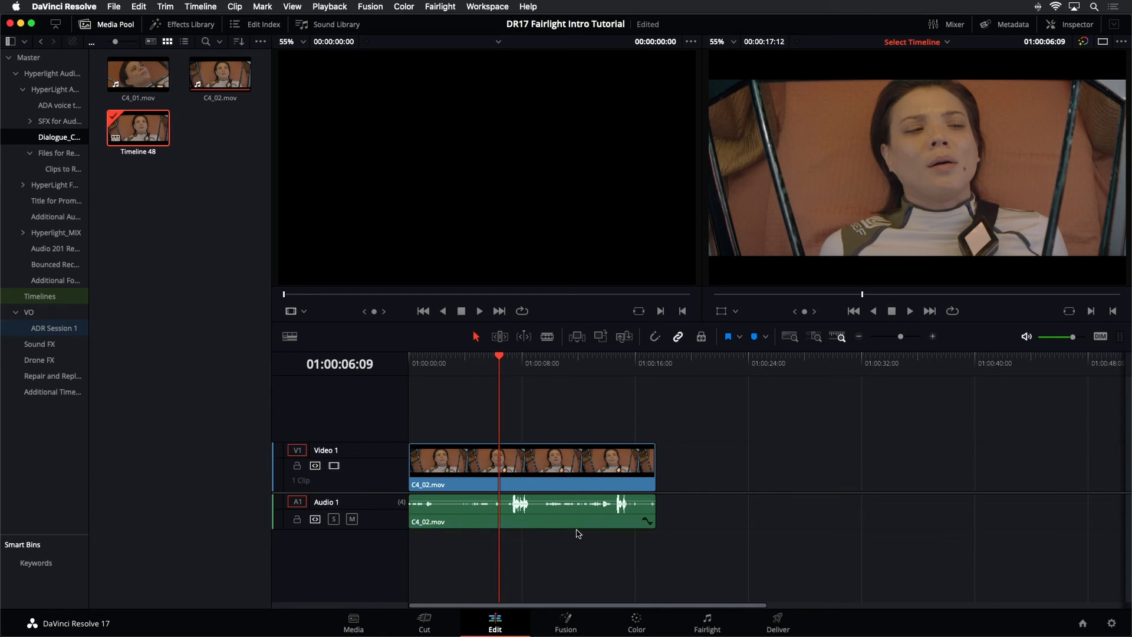
click(705, 618)
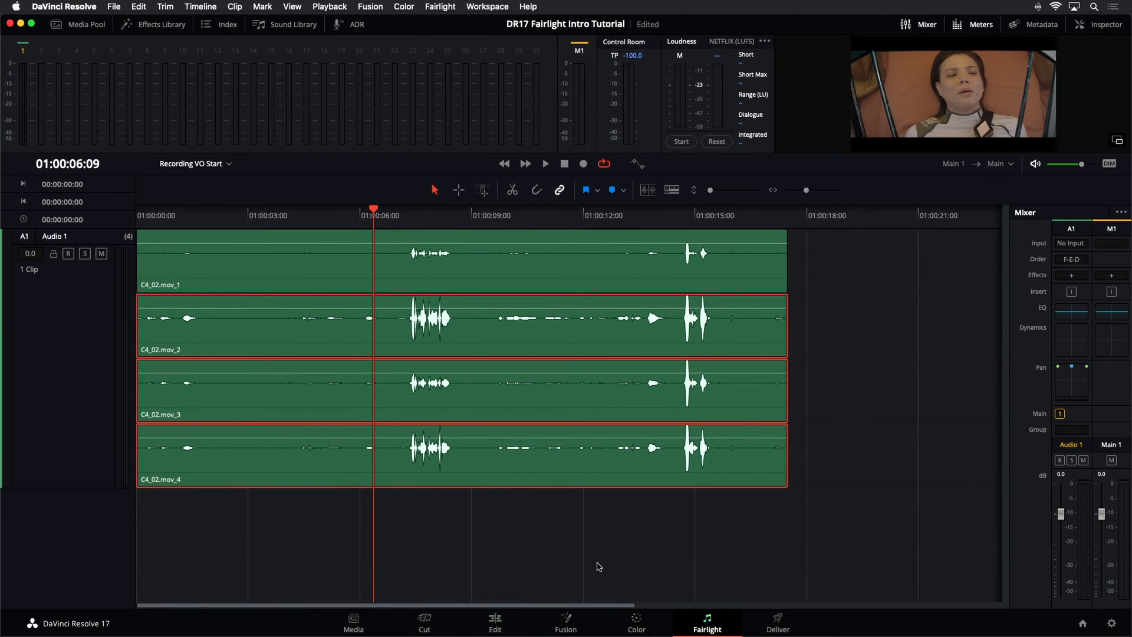
click(158, 274)
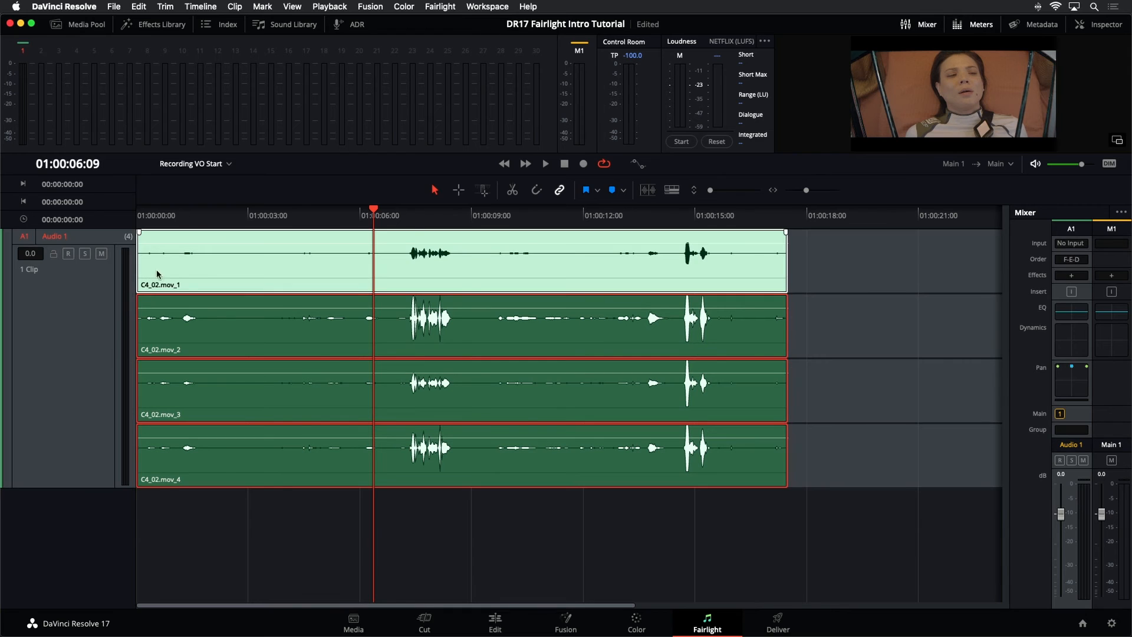
right_click(55, 322)
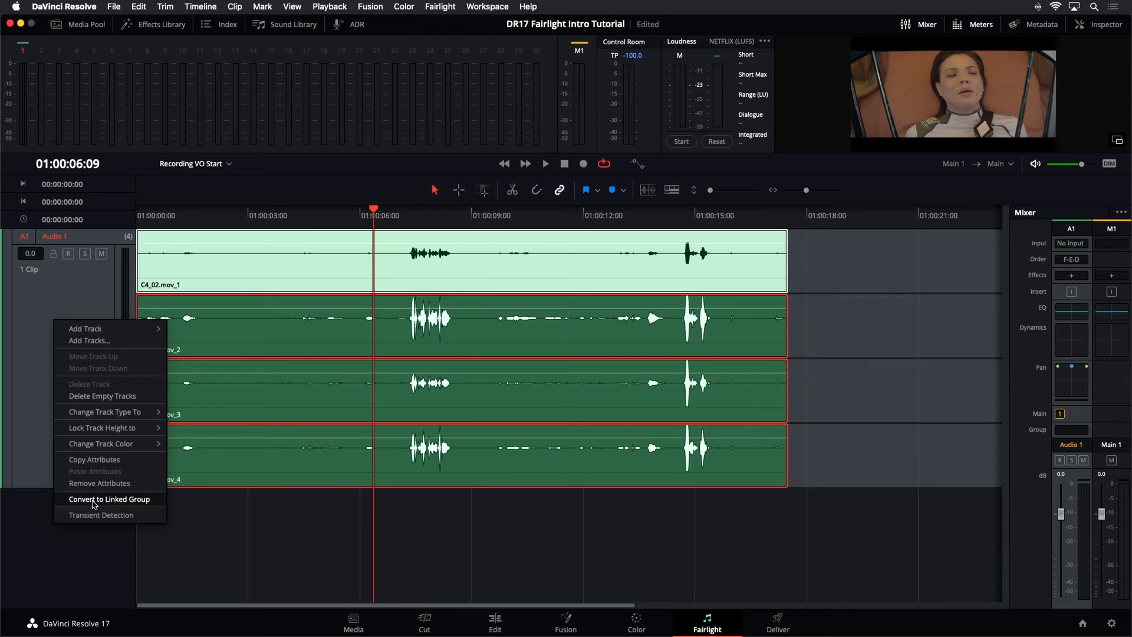
click(99, 310)
click(855, 291)
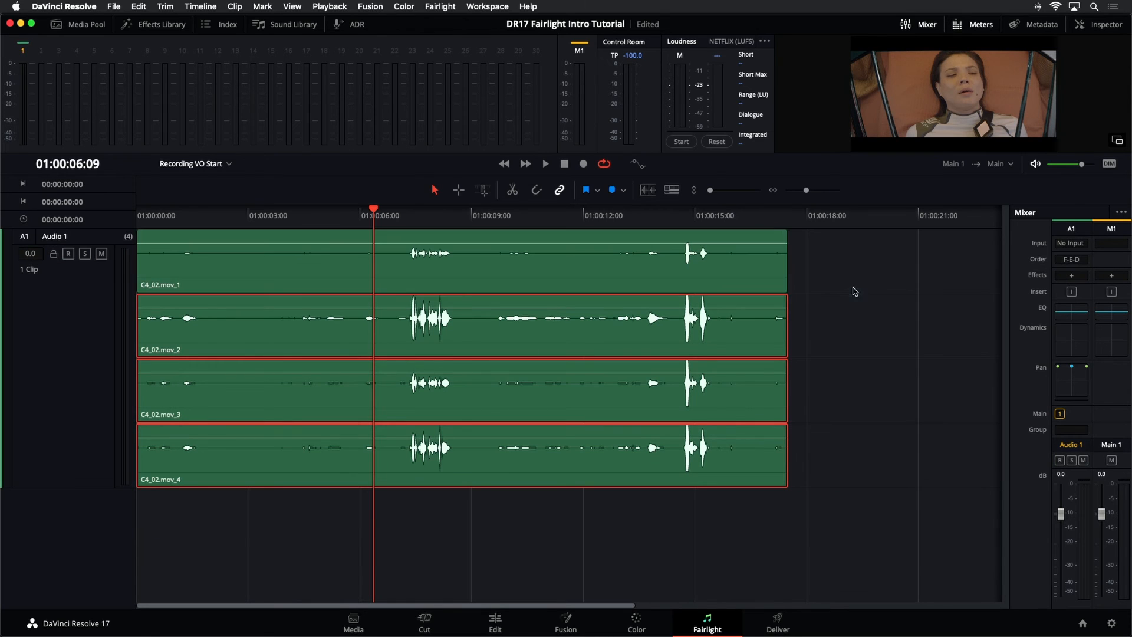
Step: Select the C4_02.mov clip on Audio 1 and find its source in the media pool
super+click(563, 258)
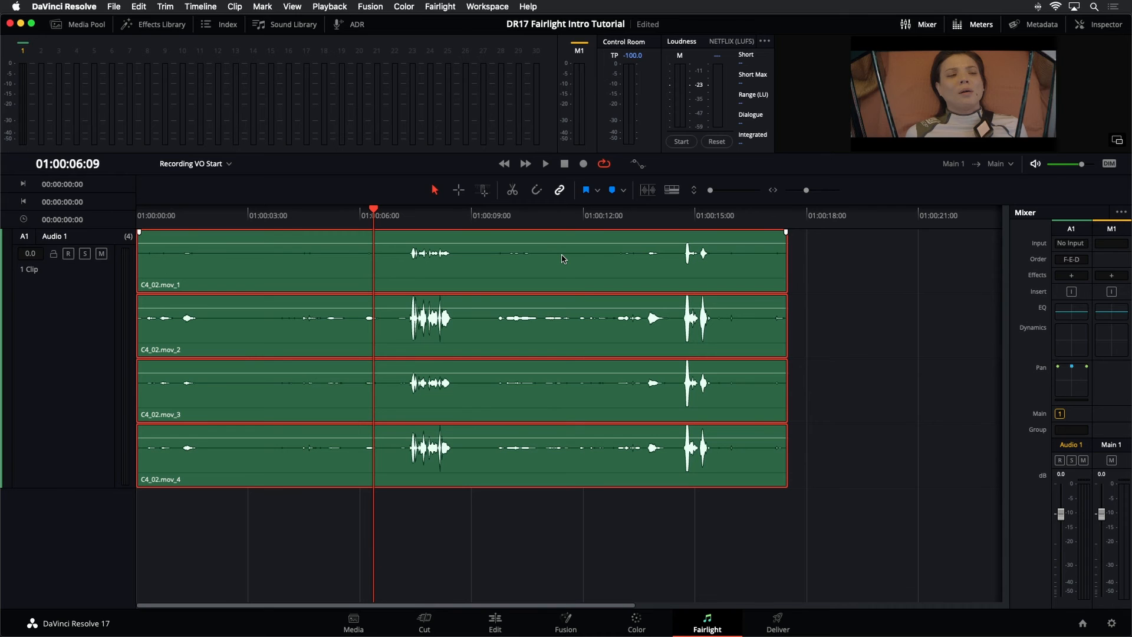
click(91, 308)
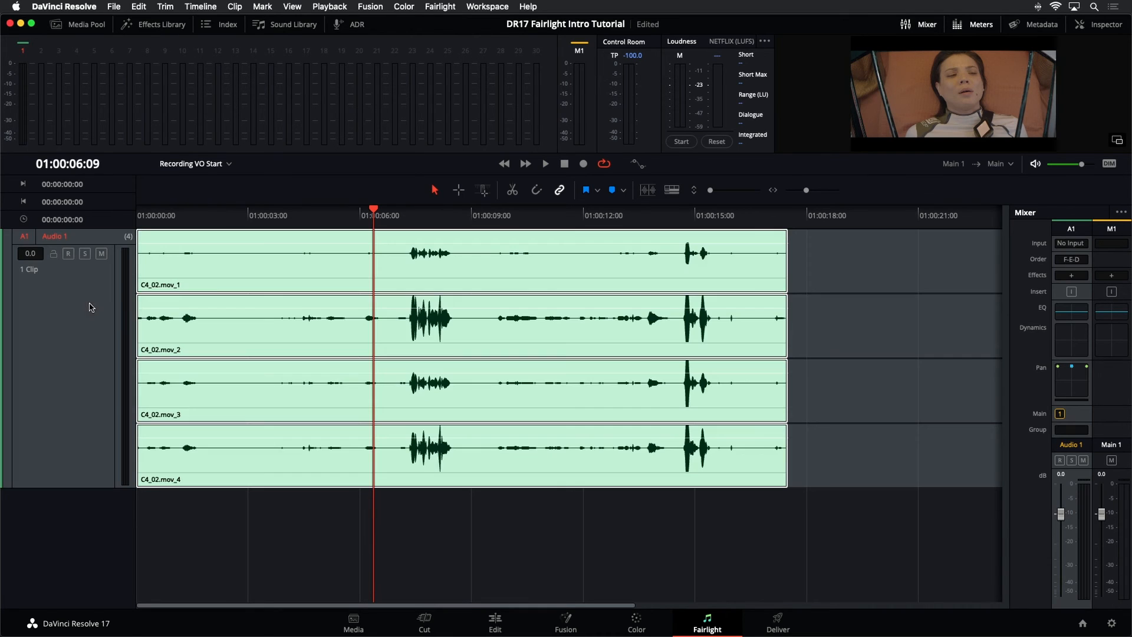
right_click(531, 273)
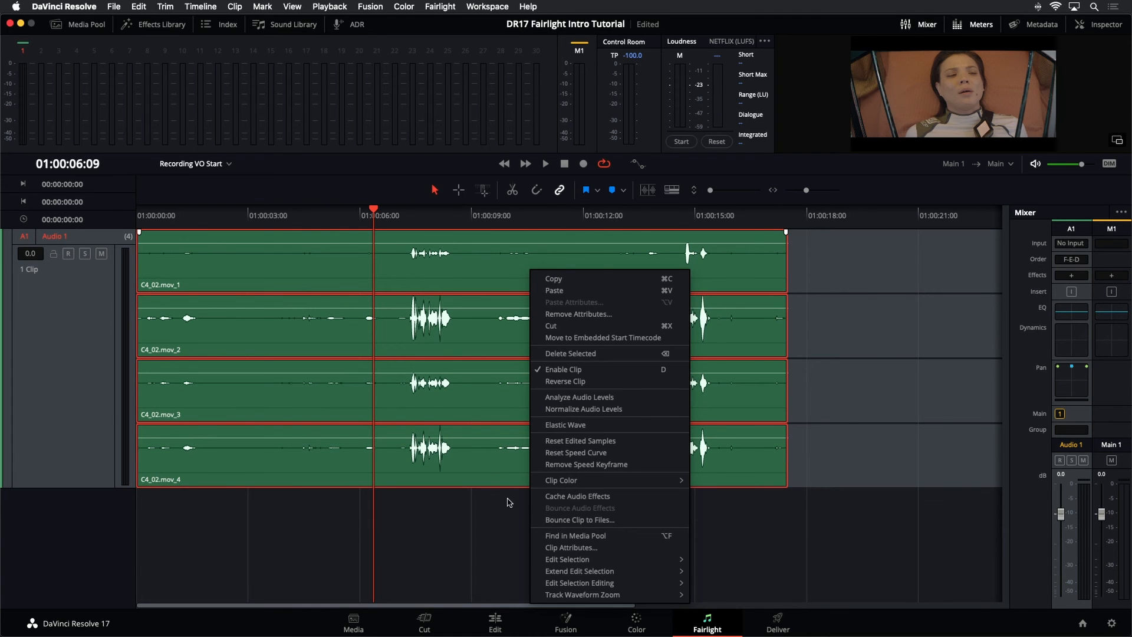
click(554, 537)
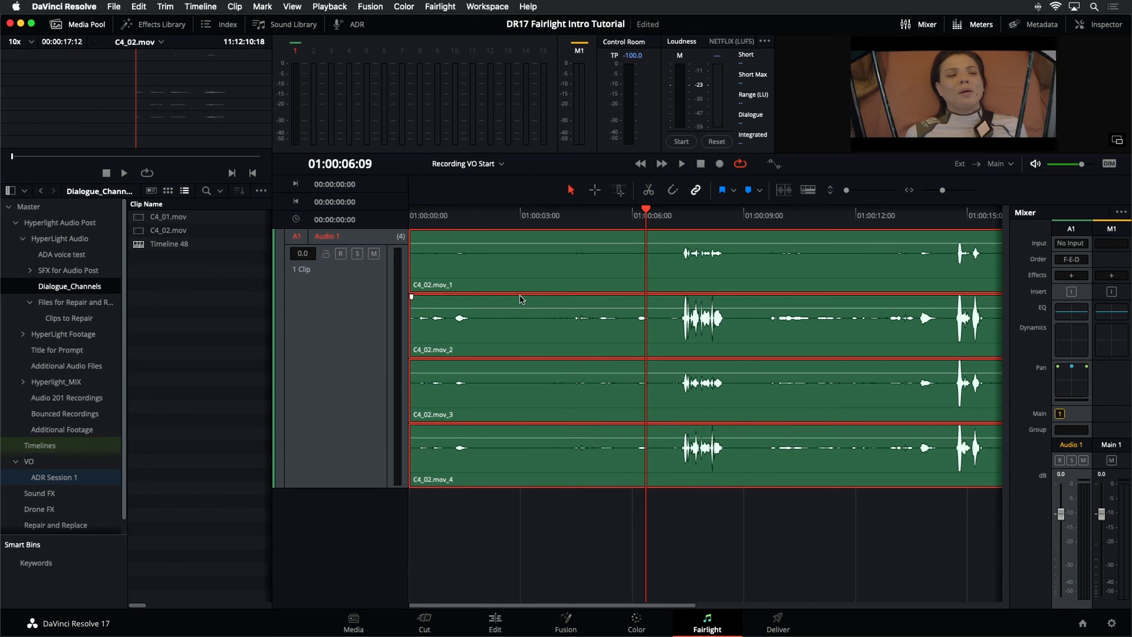
Step: Set the audio format of the C4_01.mov media pool clip to Adaptive 3 in its clip attributes
click(142, 234)
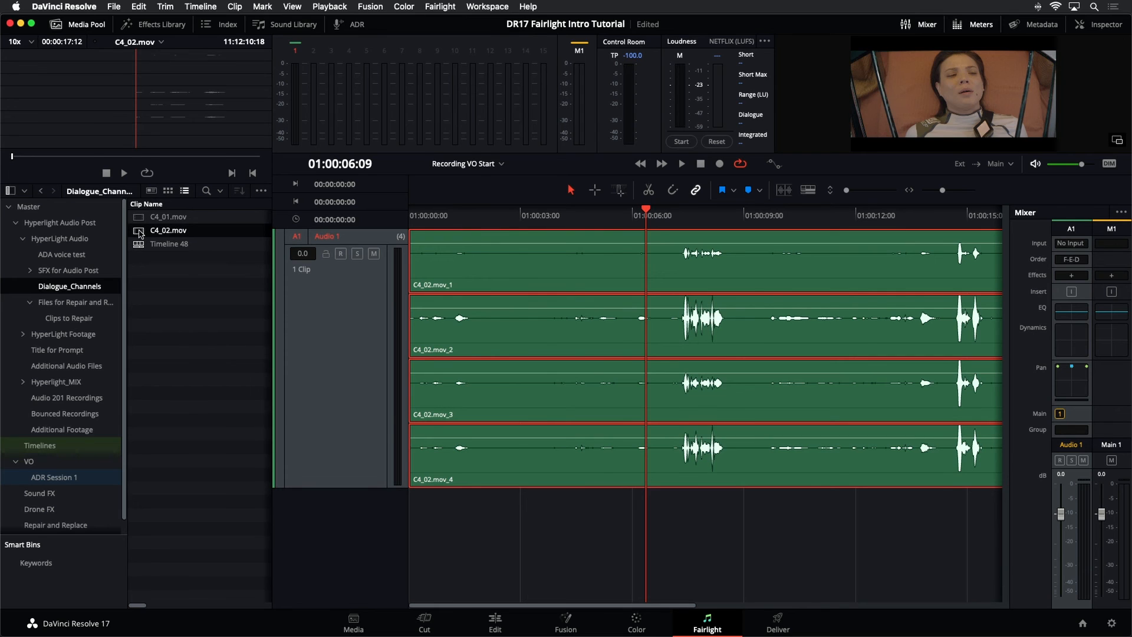
click(139, 217)
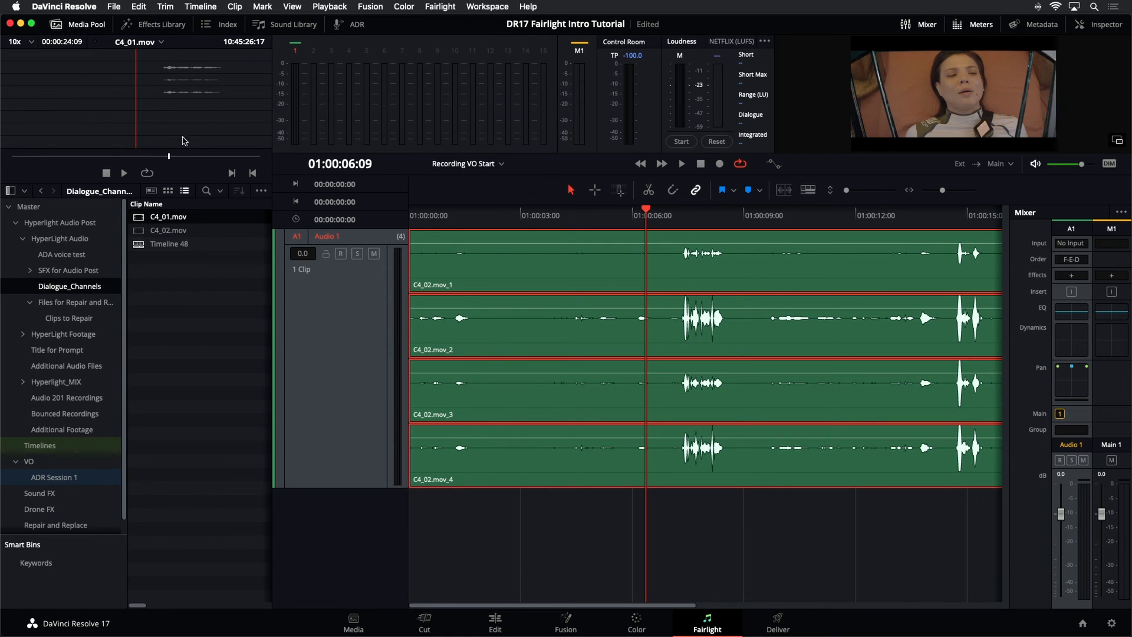
right_click(140, 224)
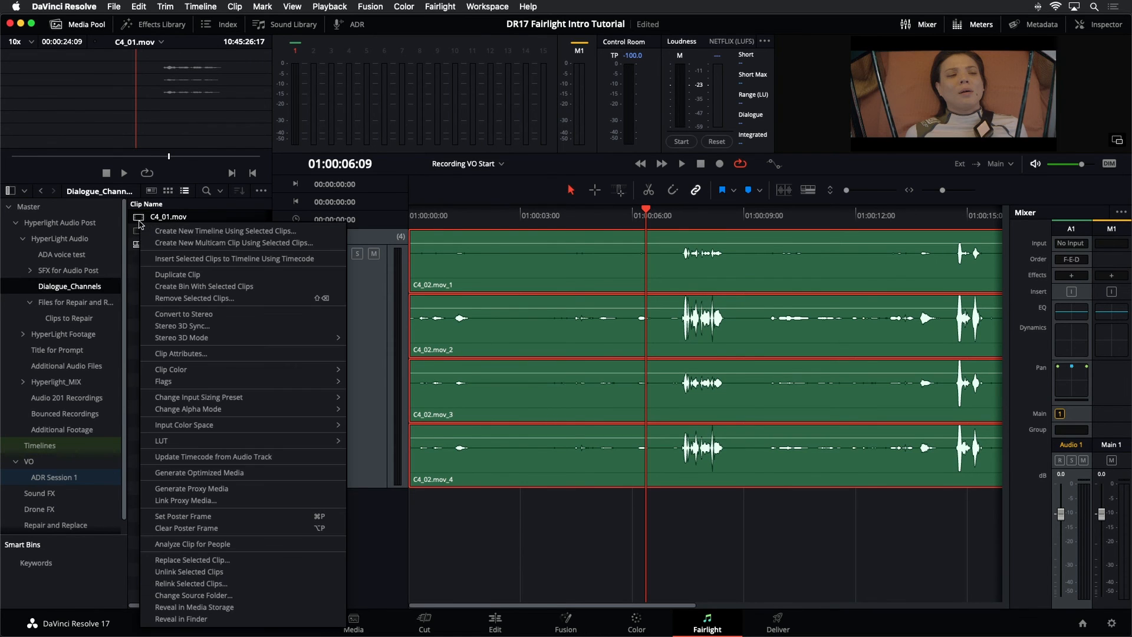
click(227, 354)
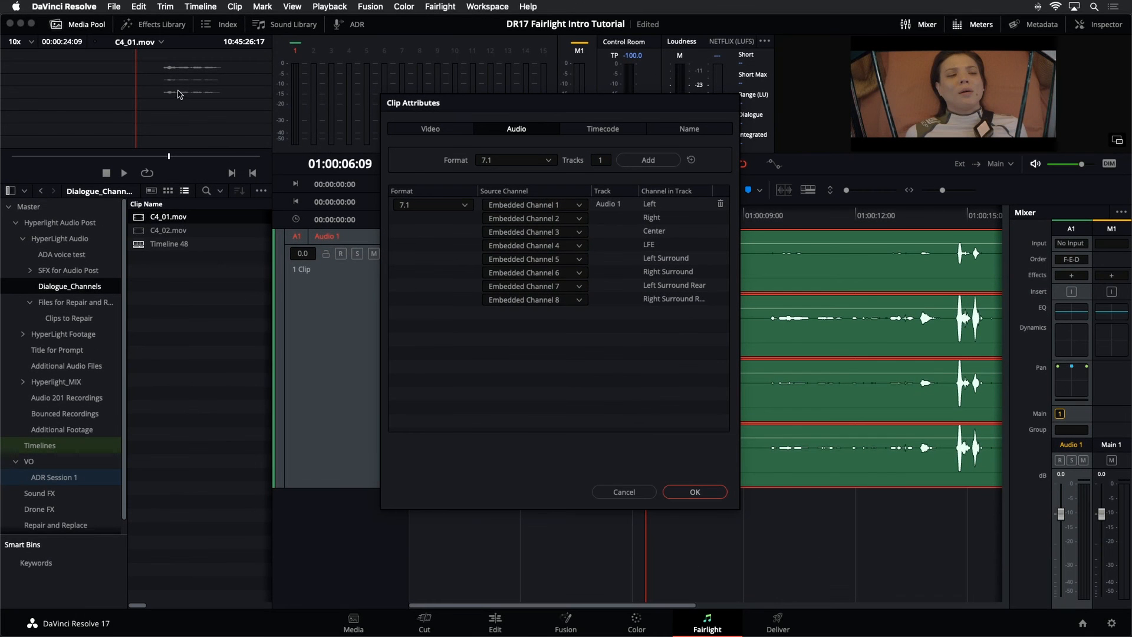
click(457, 208)
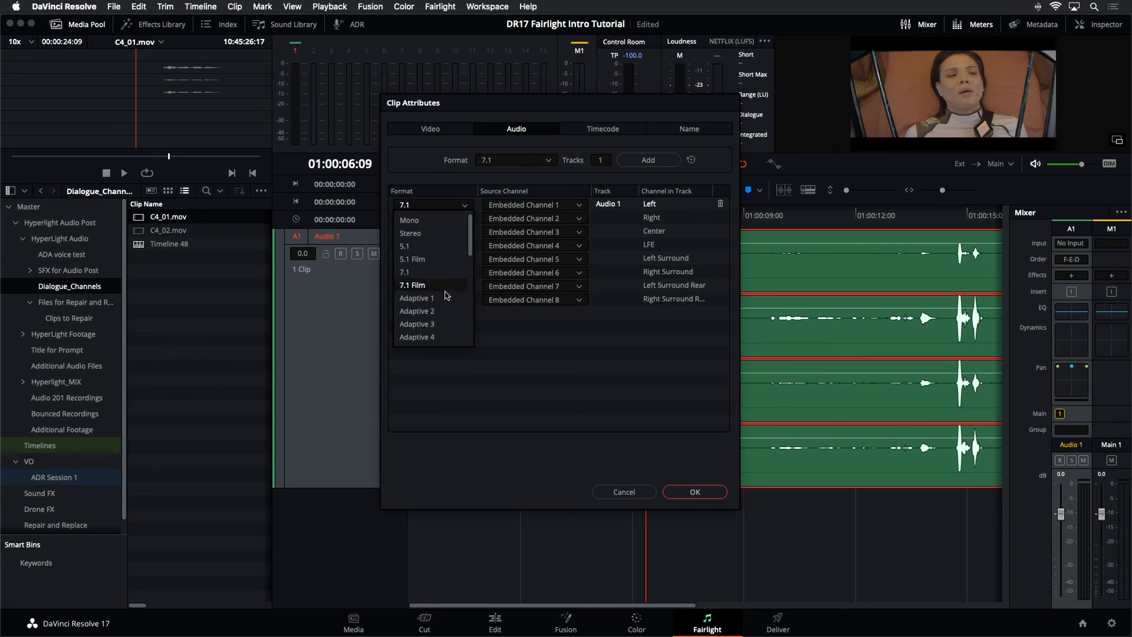
click(445, 324)
Step: Assign Embedded Channels 2, 3 and 4 to channels 1, 2 and 3 of C4_01.mov's adaptive track
click(575, 208)
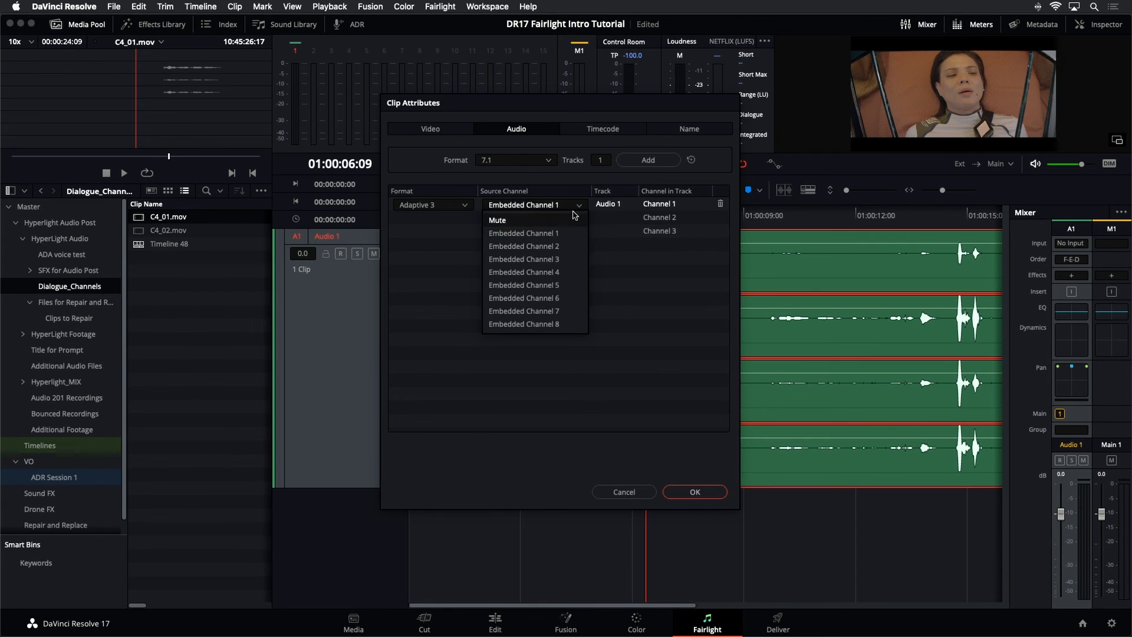
click(570, 246)
click(577, 219)
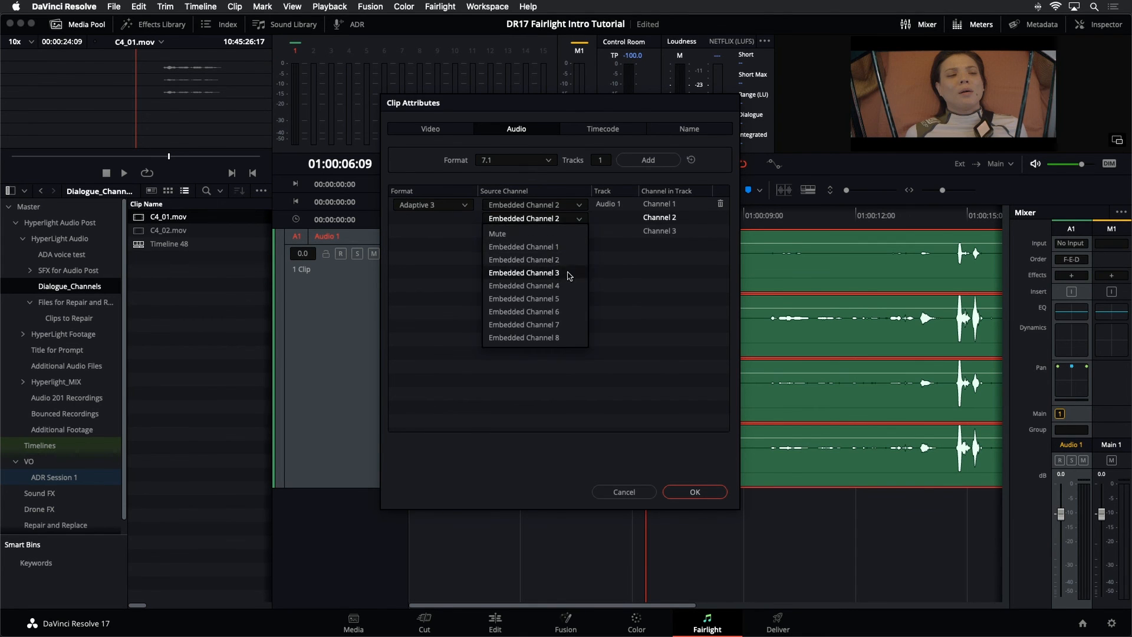
click(570, 273)
click(577, 232)
click(573, 298)
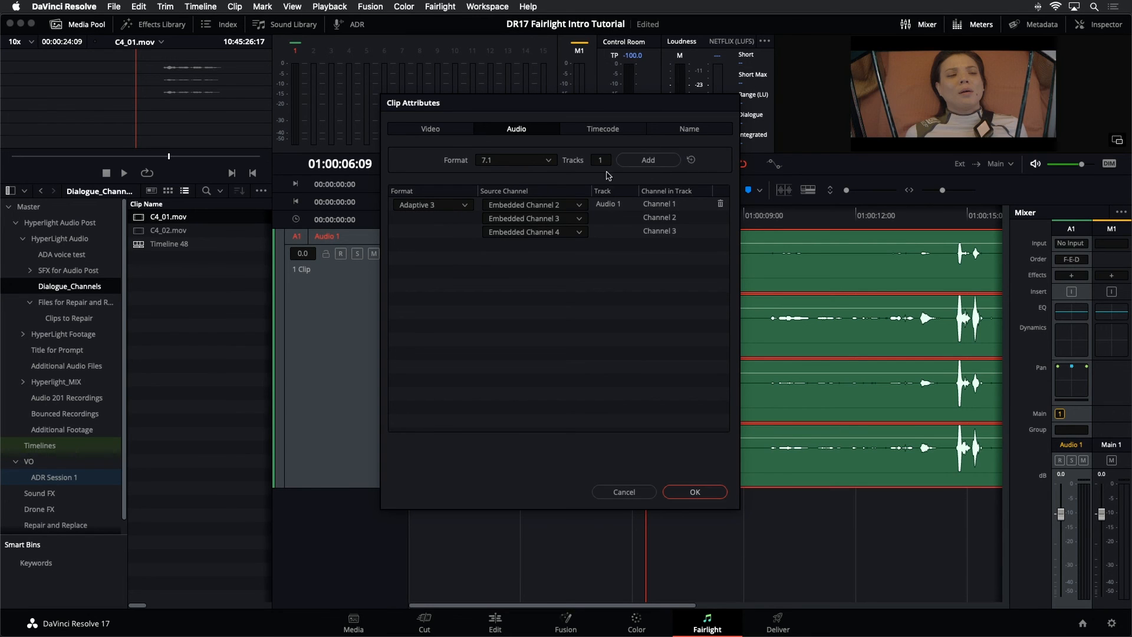
Step: Add 3 mono tracks to C4_01.mov's audio attributes
click(548, 160)
click(513, 175)
click(596, 160)
click(672, 163)
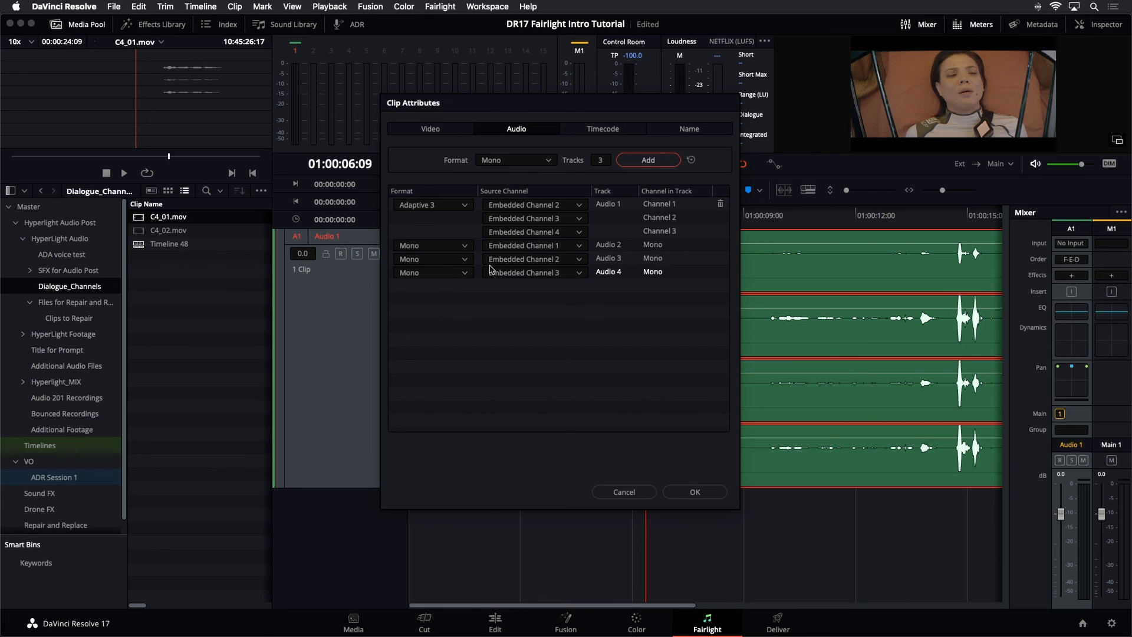
Step: Set the mono tracks Audio 2, 3 and 4 to Embedded Channels 2, 3 and 4 and apply the clip attributes
click(564, 245)
click(564, 287)
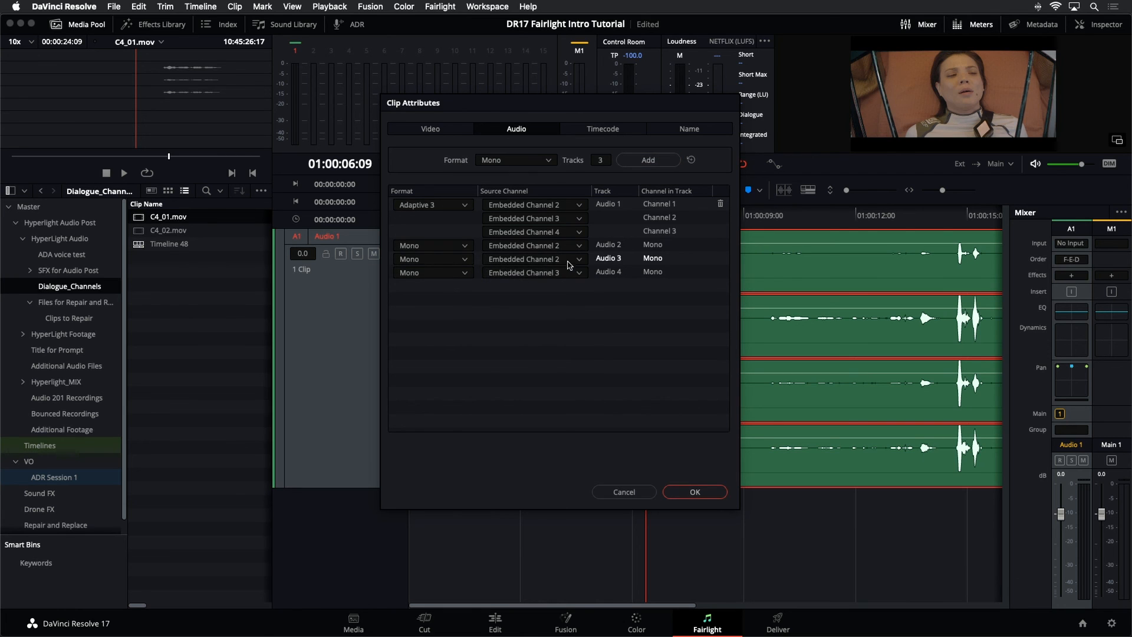
click(565, 259)
click(566, 314)
click(566, 272)
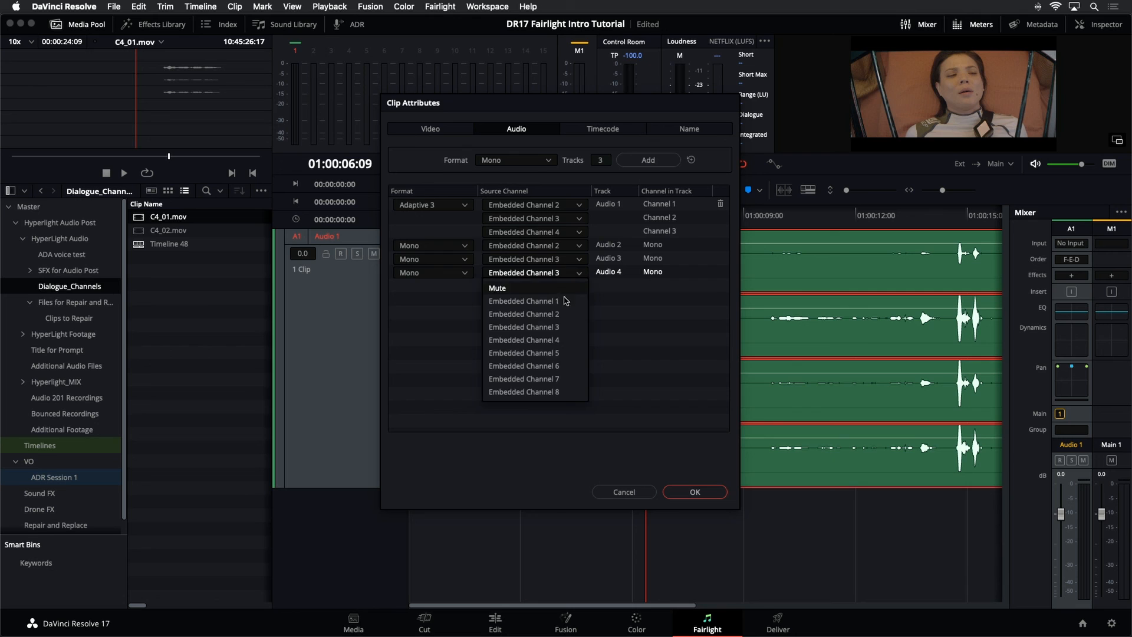
click(566, 339)
click(701, 493)
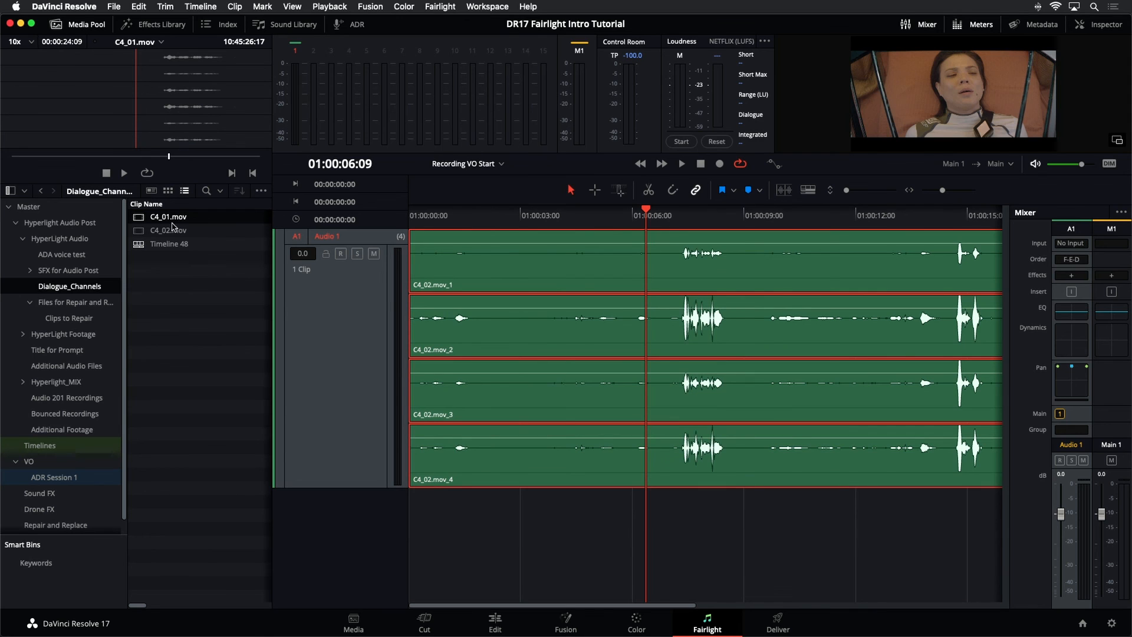
Step: Create a new timeline from C4_01.mov with the default settings and increase its track heights
right_click(139, 220)
click(177, 226)
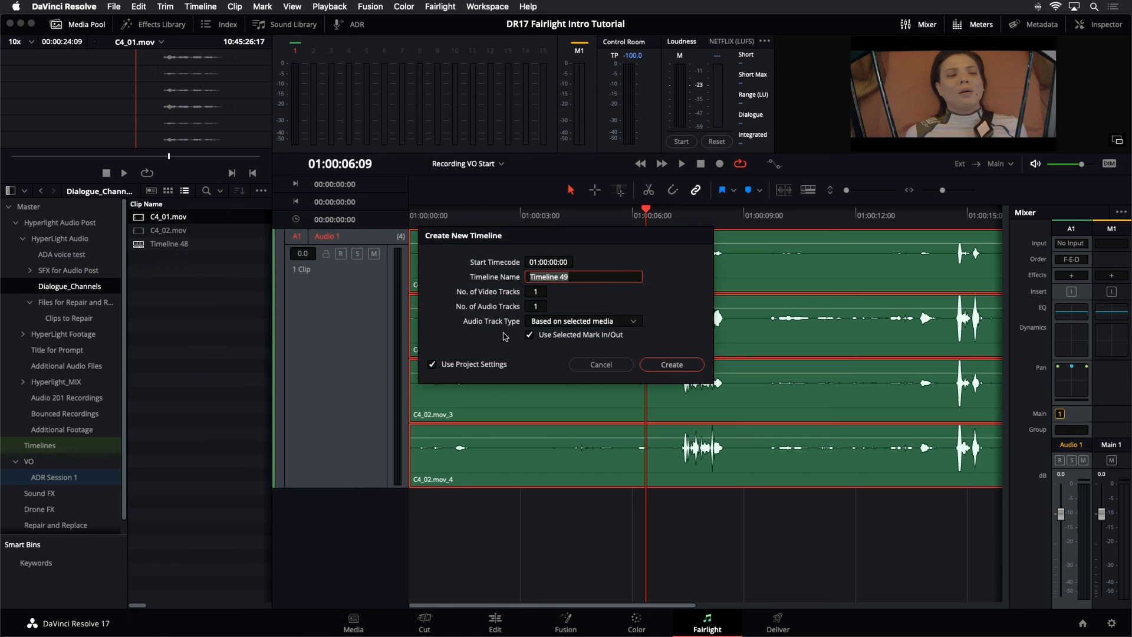
click(675, 369)
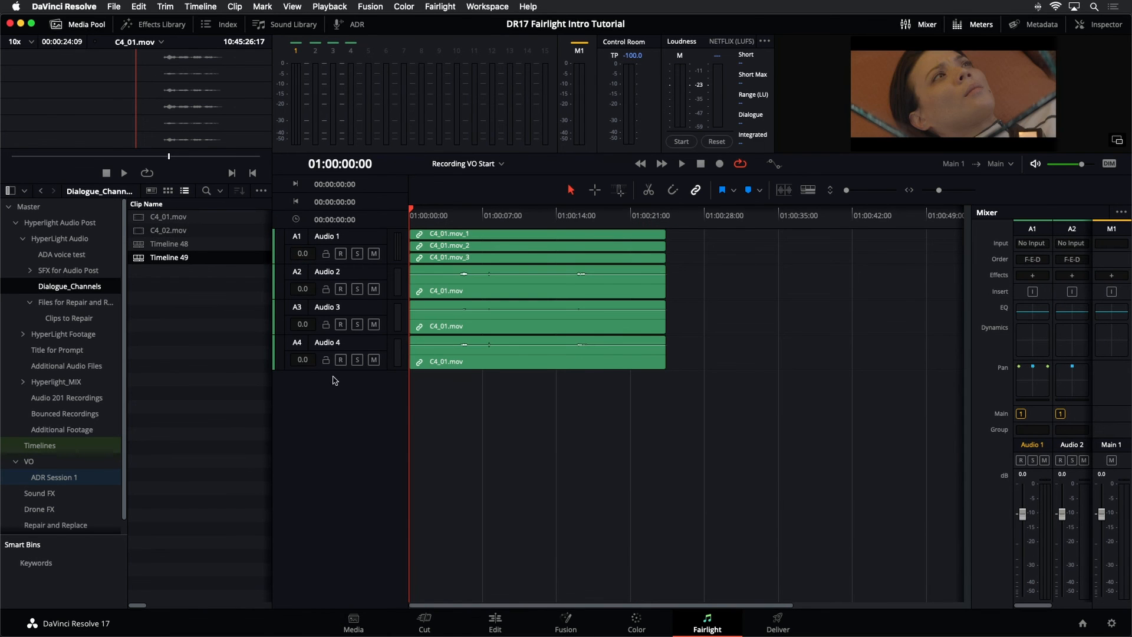
mouse_move(847, 190)
mouse_down()
mouse_move(858, 192)
mouse_move(849, 193)
mouse_up()
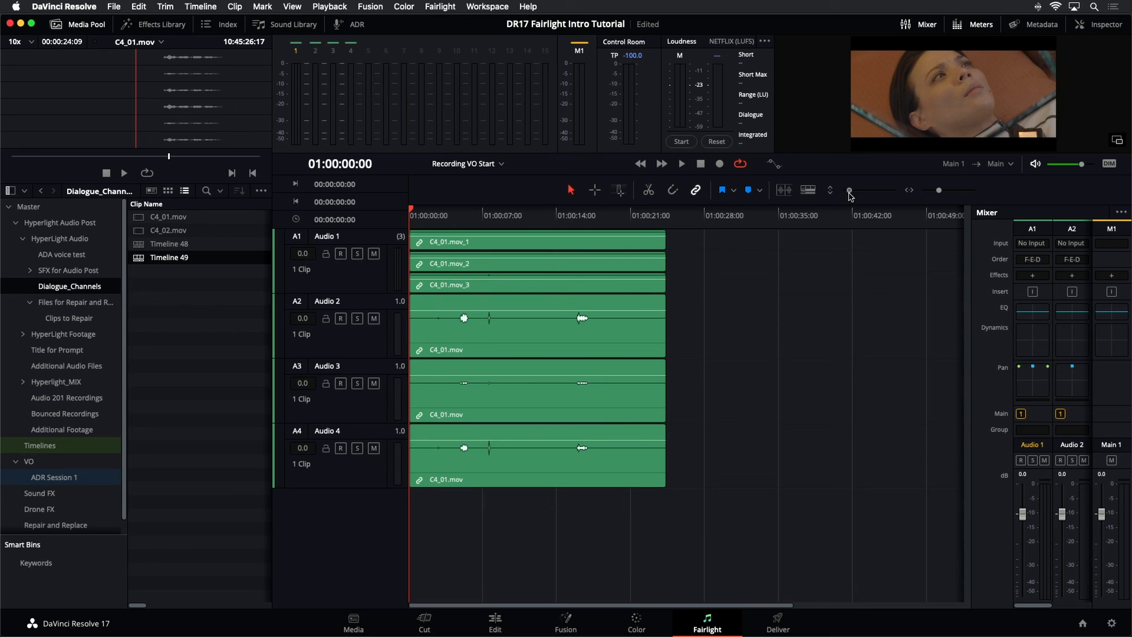
click(355, 284)
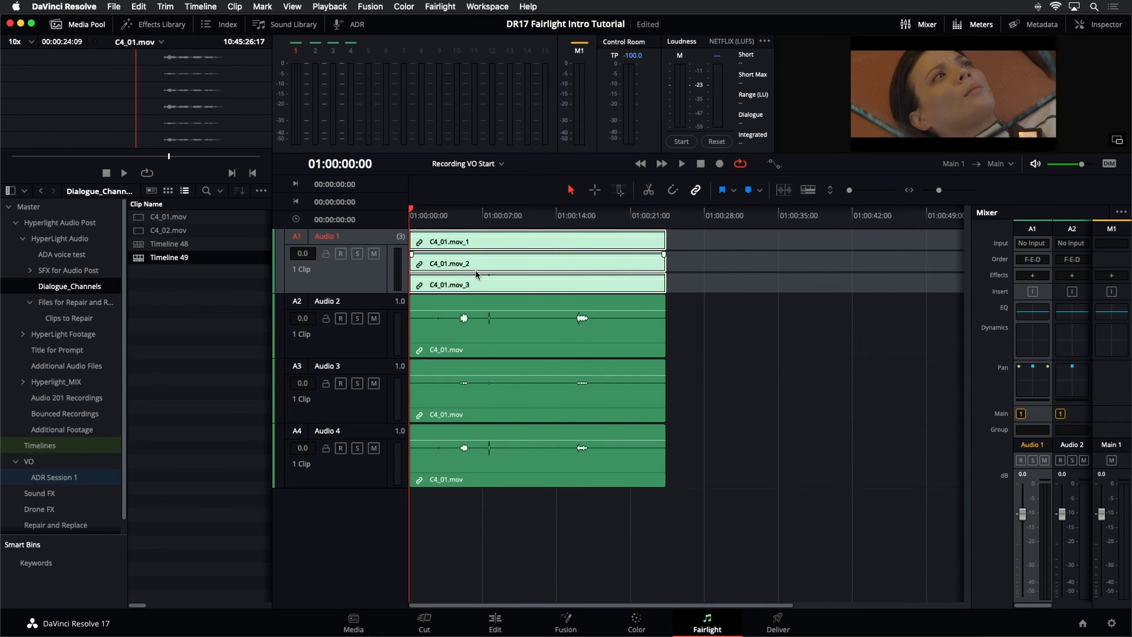
Step: Select the mono tracks Audio 2, Audio 3 and Audio 4 in turn to examine their C4_01.mov clips
click(367, 340)
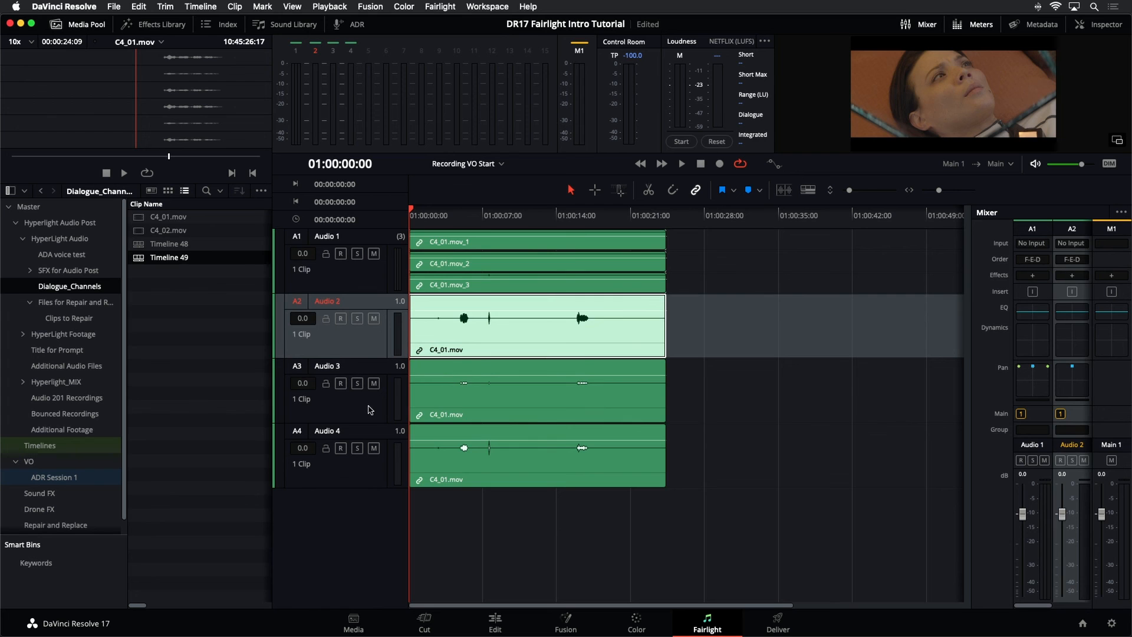
click(370, 409)
click(371, 477)
click(736, 426)
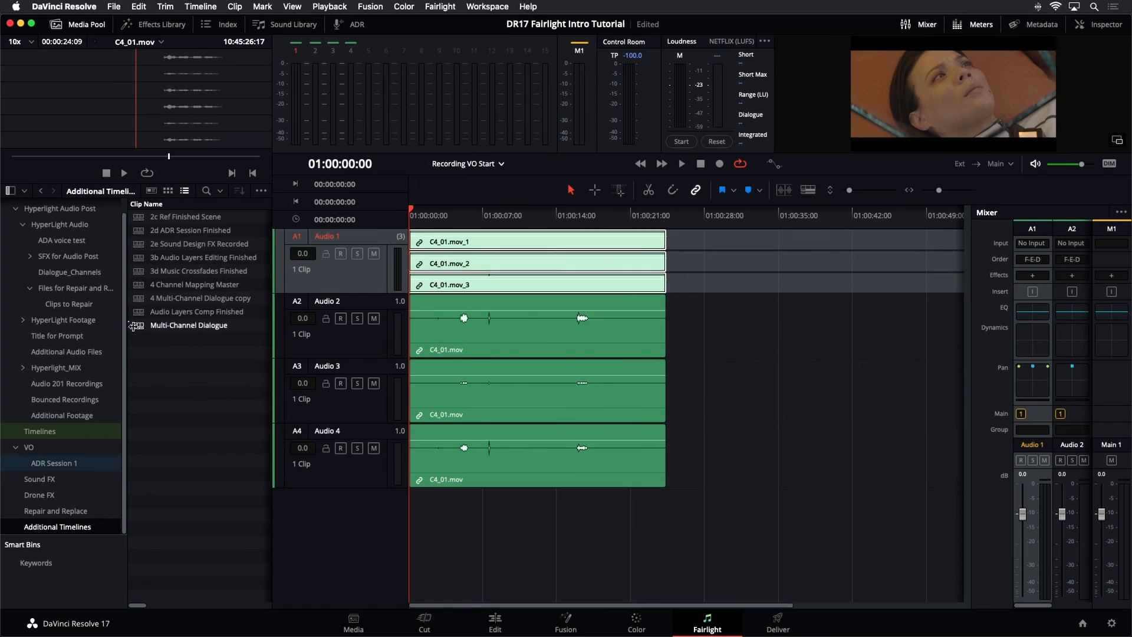
Step: Open the Multi-Channel Dialogue timeline from the Additional Timelines bin and hide the Media Pool
click(138, 327)
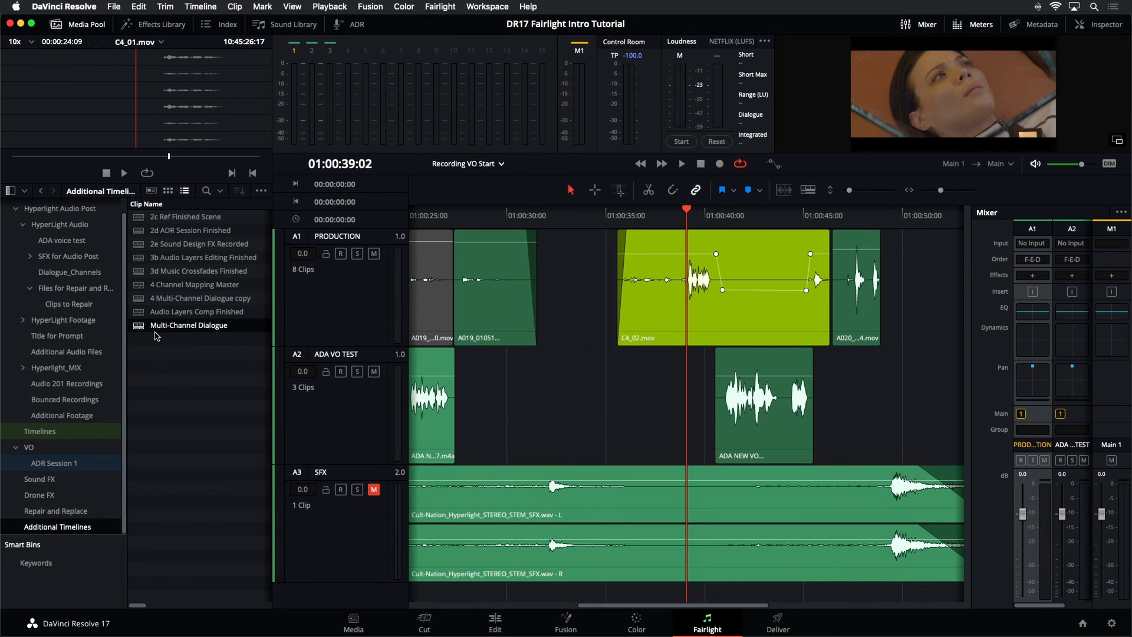
click(57, 24)
key(shift+z)
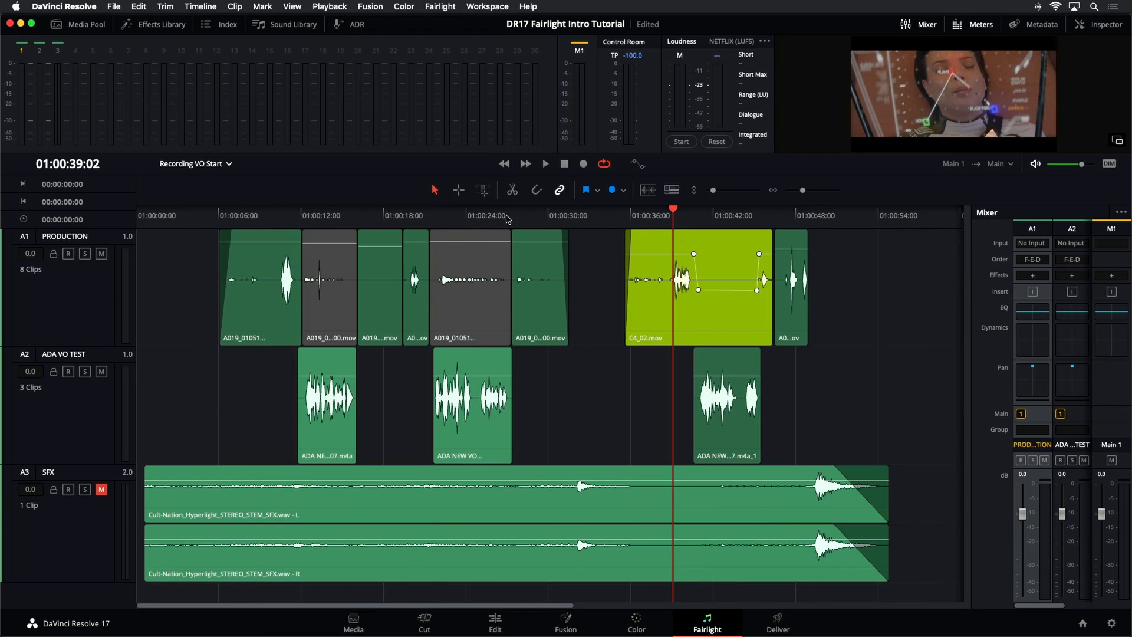
Step: Set the source channel of the PRODUCTION track's C4_02.mov clip to Embedded Channel 1 and place the playhead before the clip at 01:00:34:00
click(655, 218)
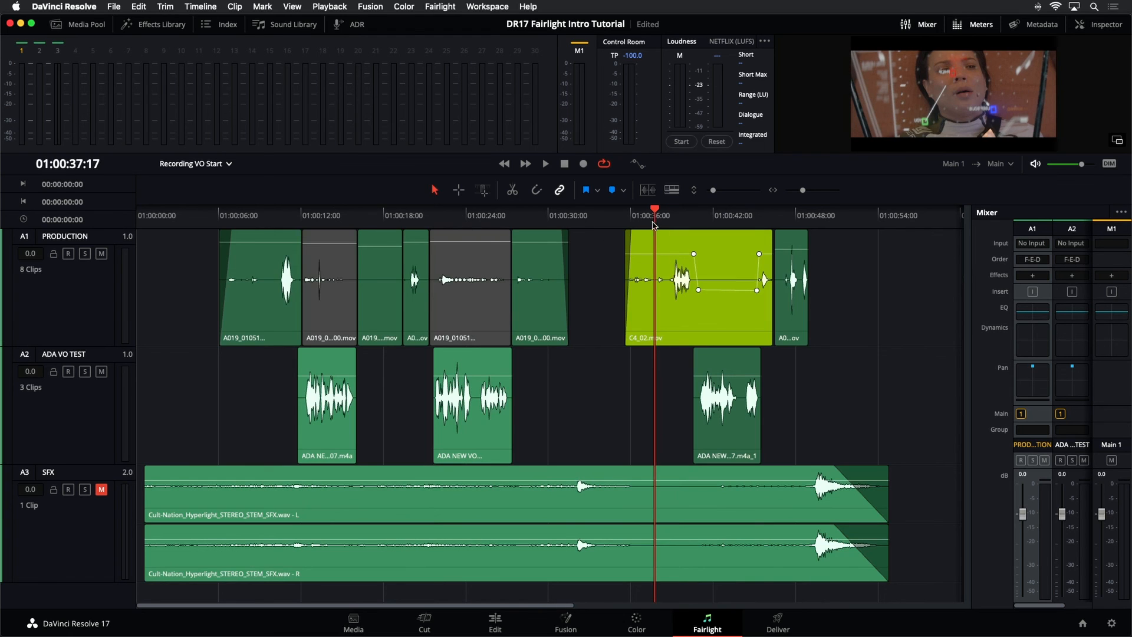
right_click(683, 308)
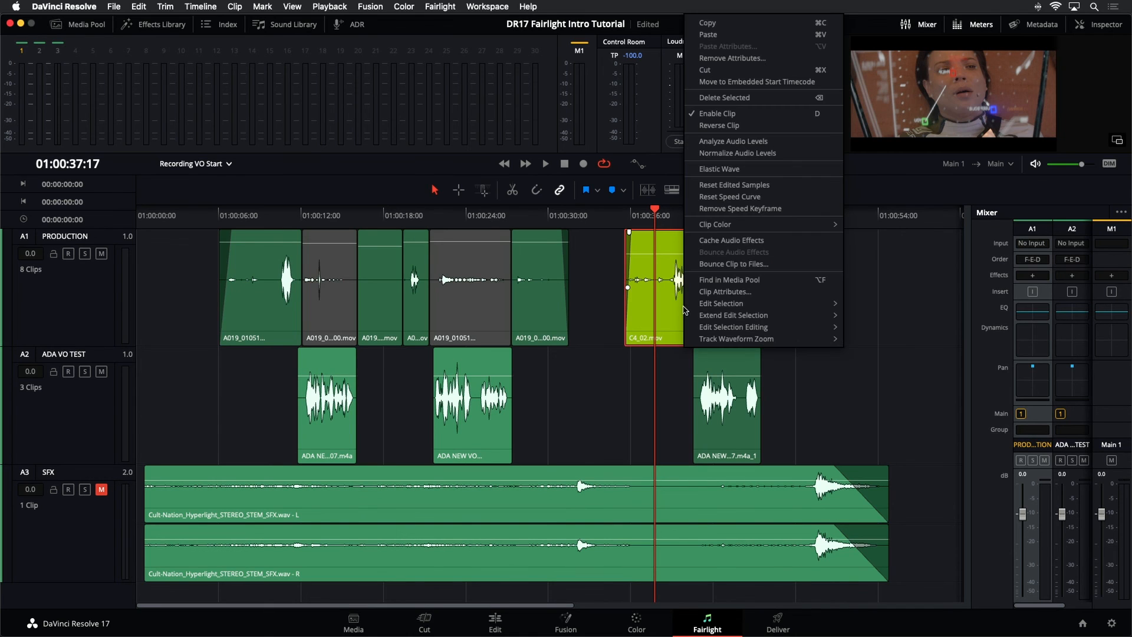
click(767, 292)
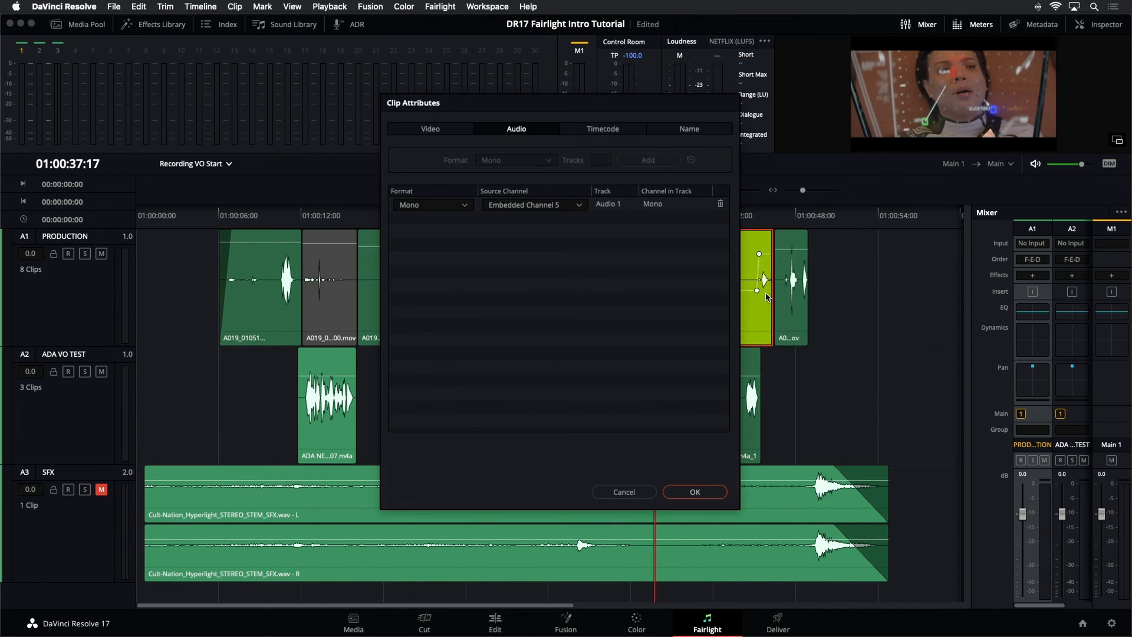
click(514, 206)
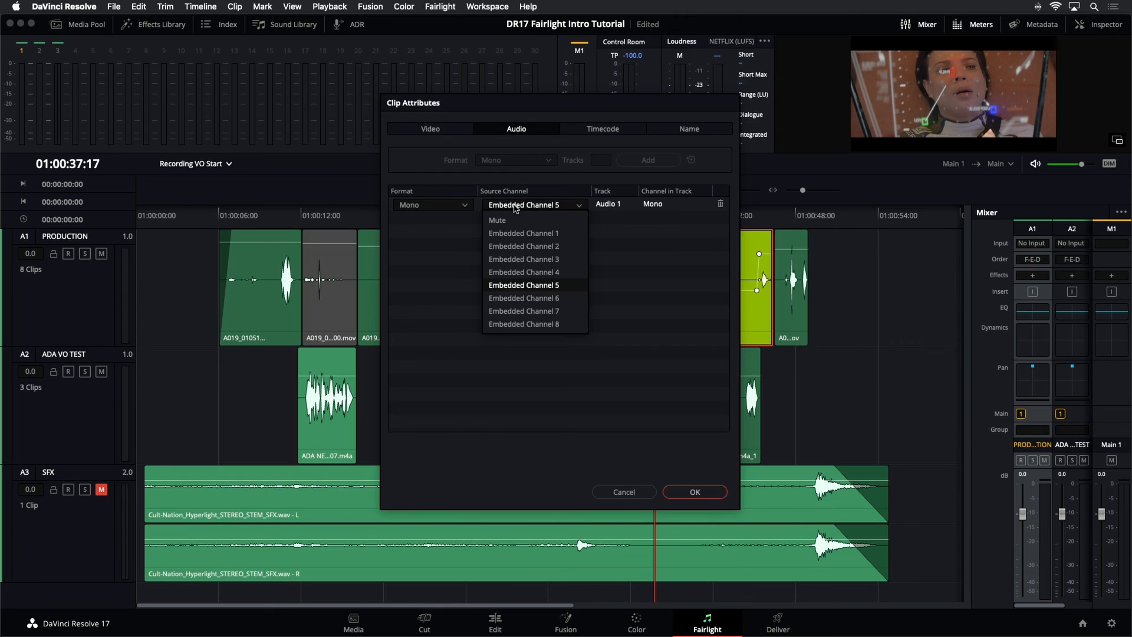
click(528, 234)
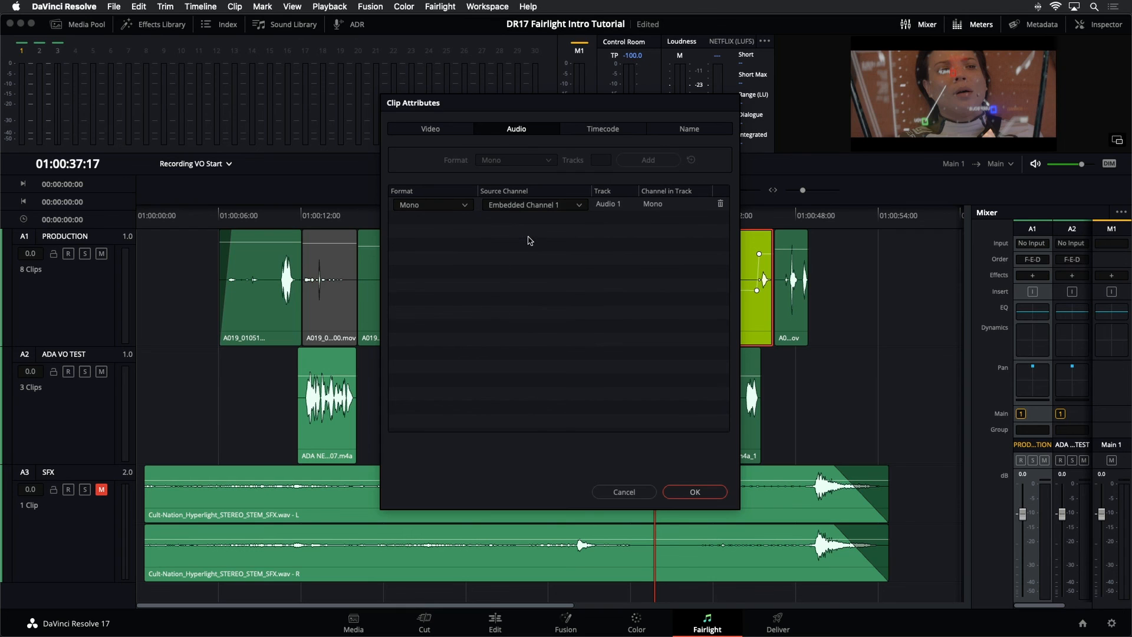
click(713, 494)
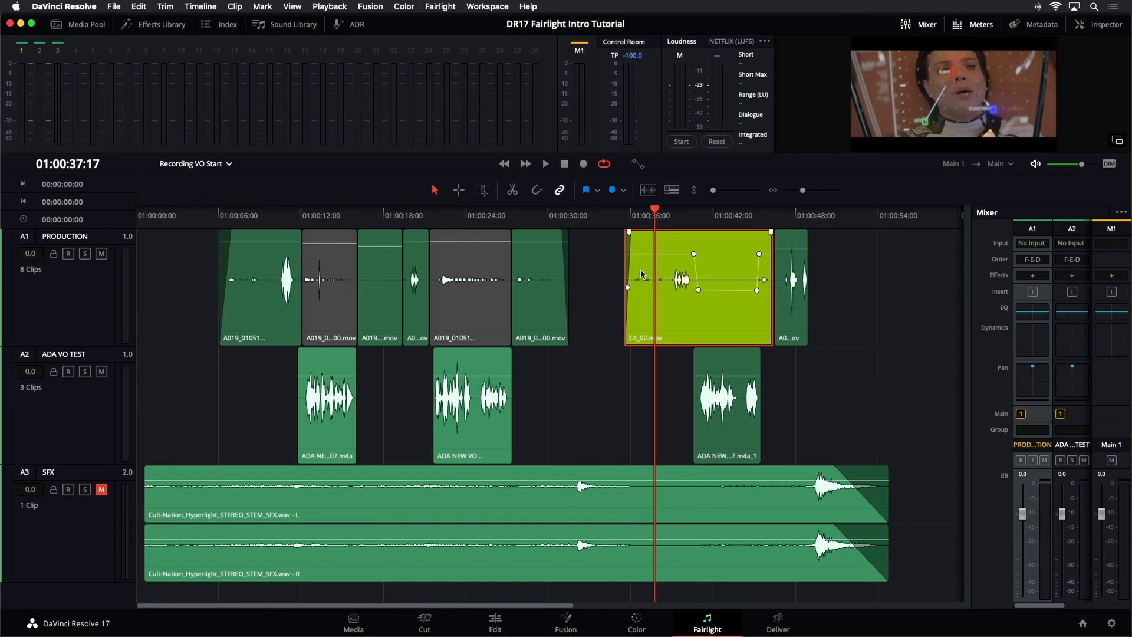
click(605, 224)
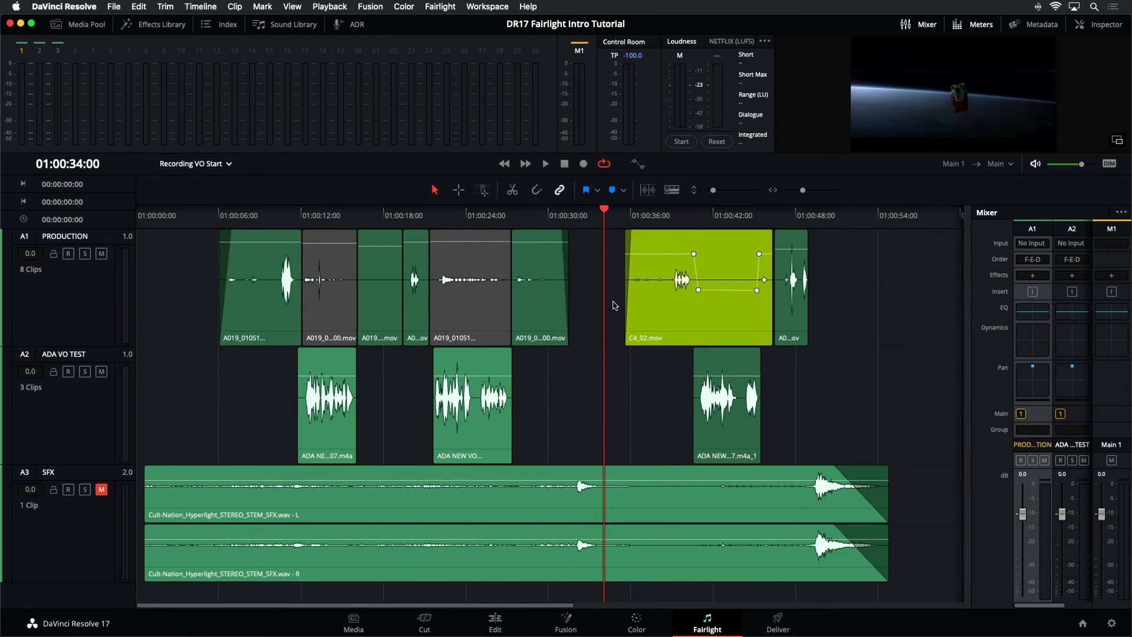